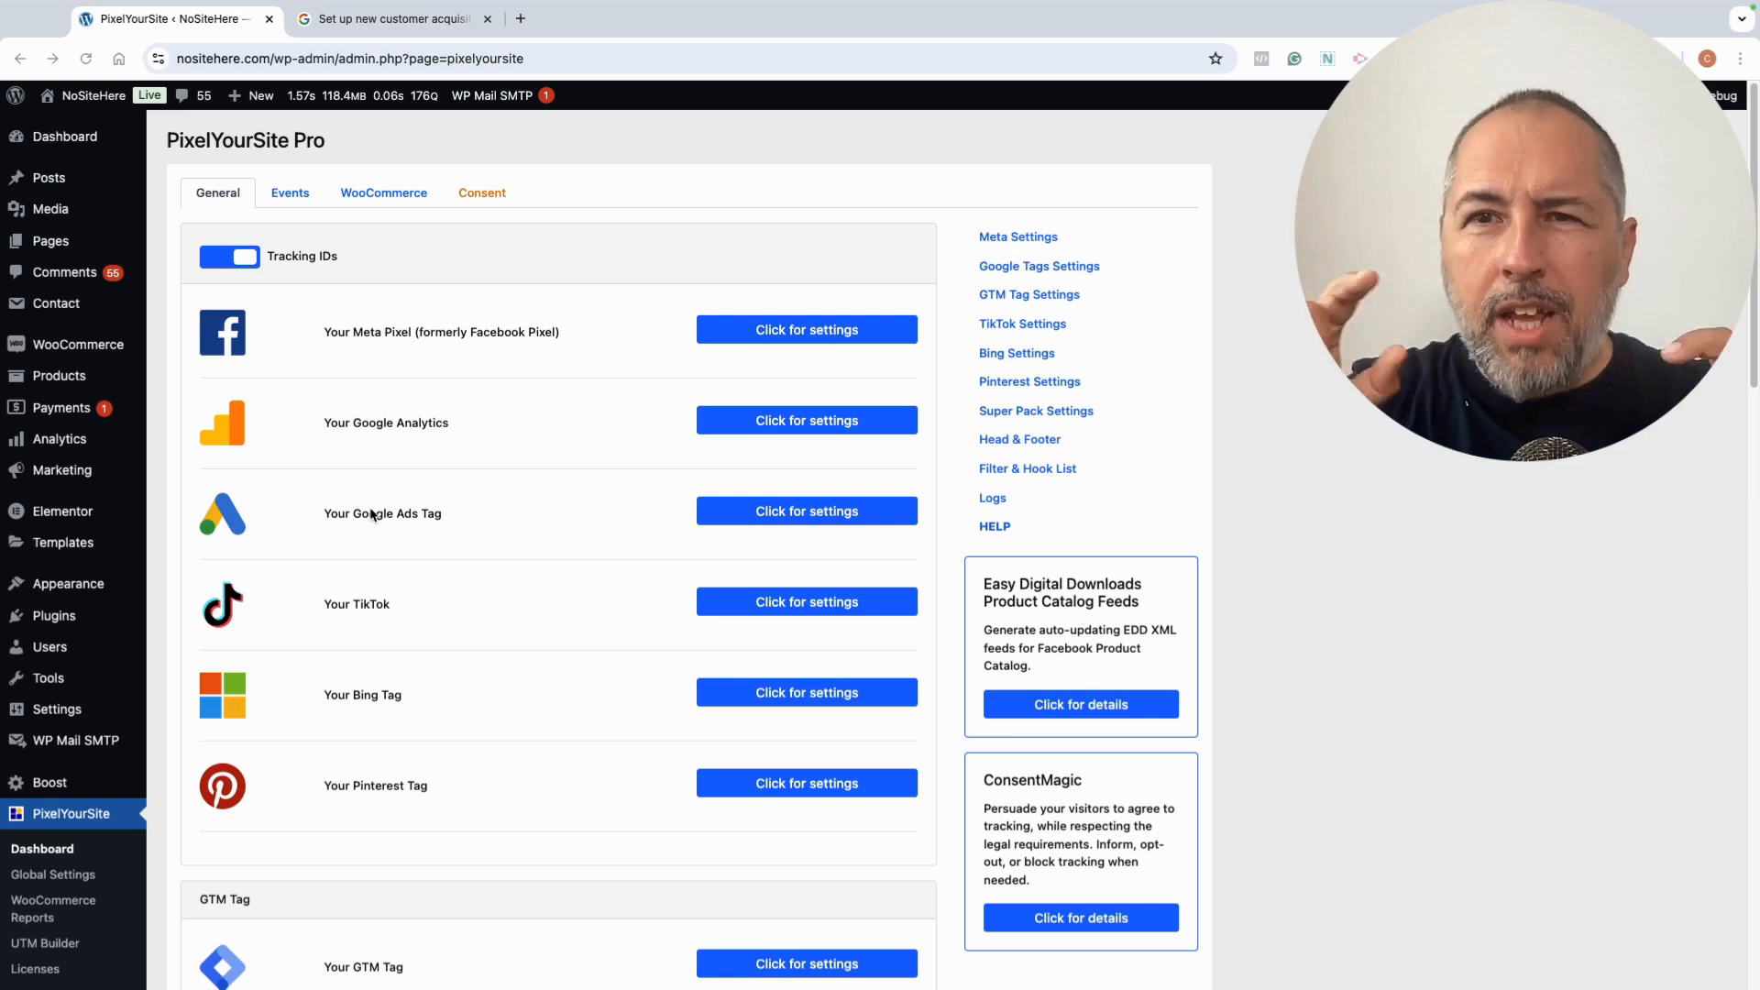
Review the GTM tag settings, including the container code and container import options
{"action": "scroll", "coordinate": [481, 536], "scroll_direction": "down", "scroll_amount": 4}
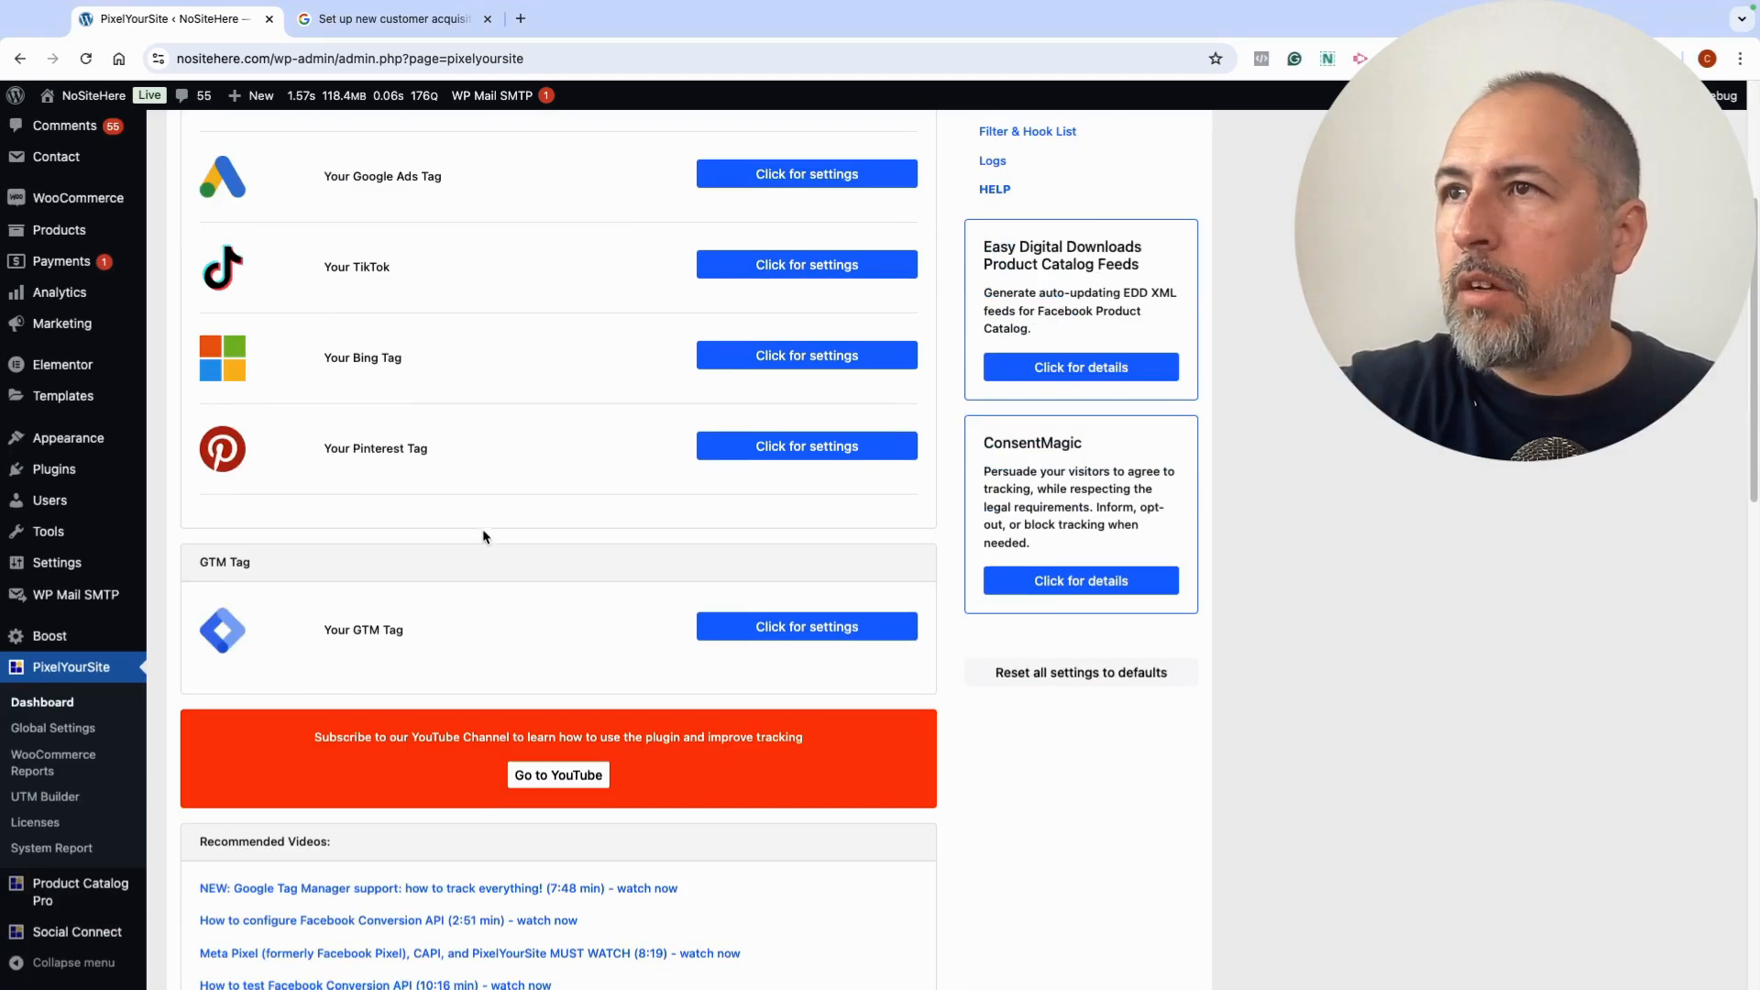
{"action": "left_click", "coordinate": [746, 605]}
{"action": "scroll", "coordinate": [541, 559], "scroll_direction": "down", "scroll_amount": 4}
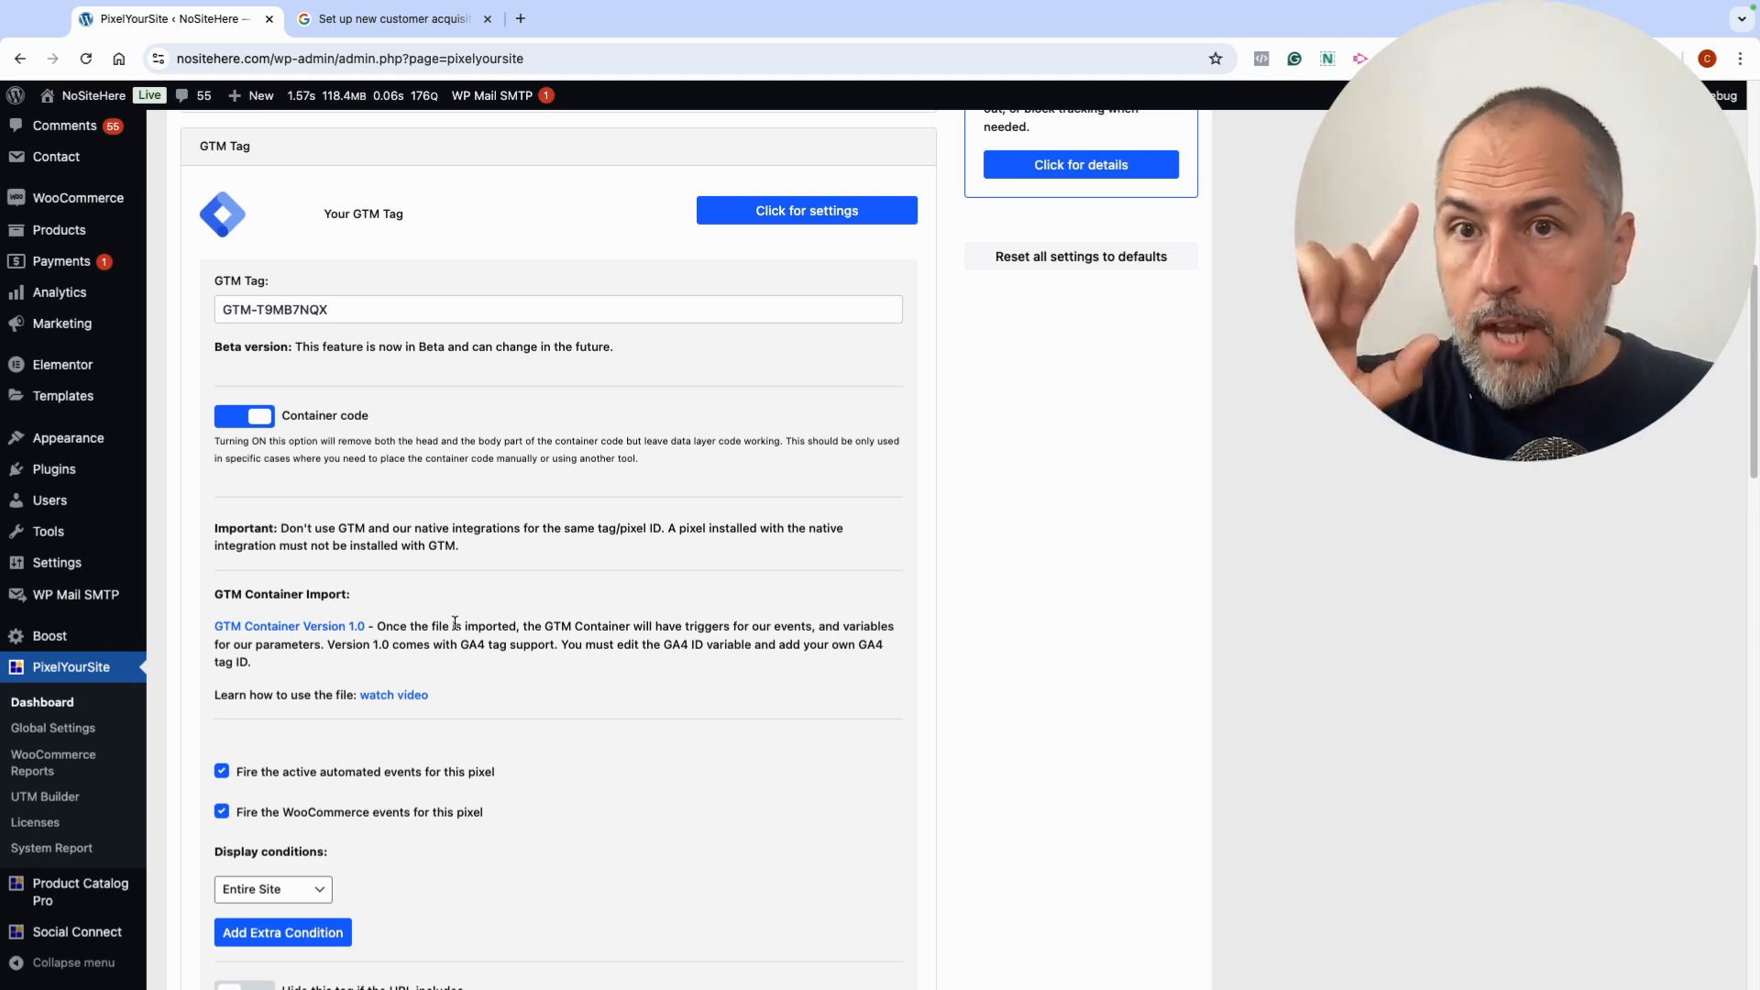
{"action": "scroll", "coordinate": [465, 594], "scroll_direction": "up", "scroll_amount": 10}
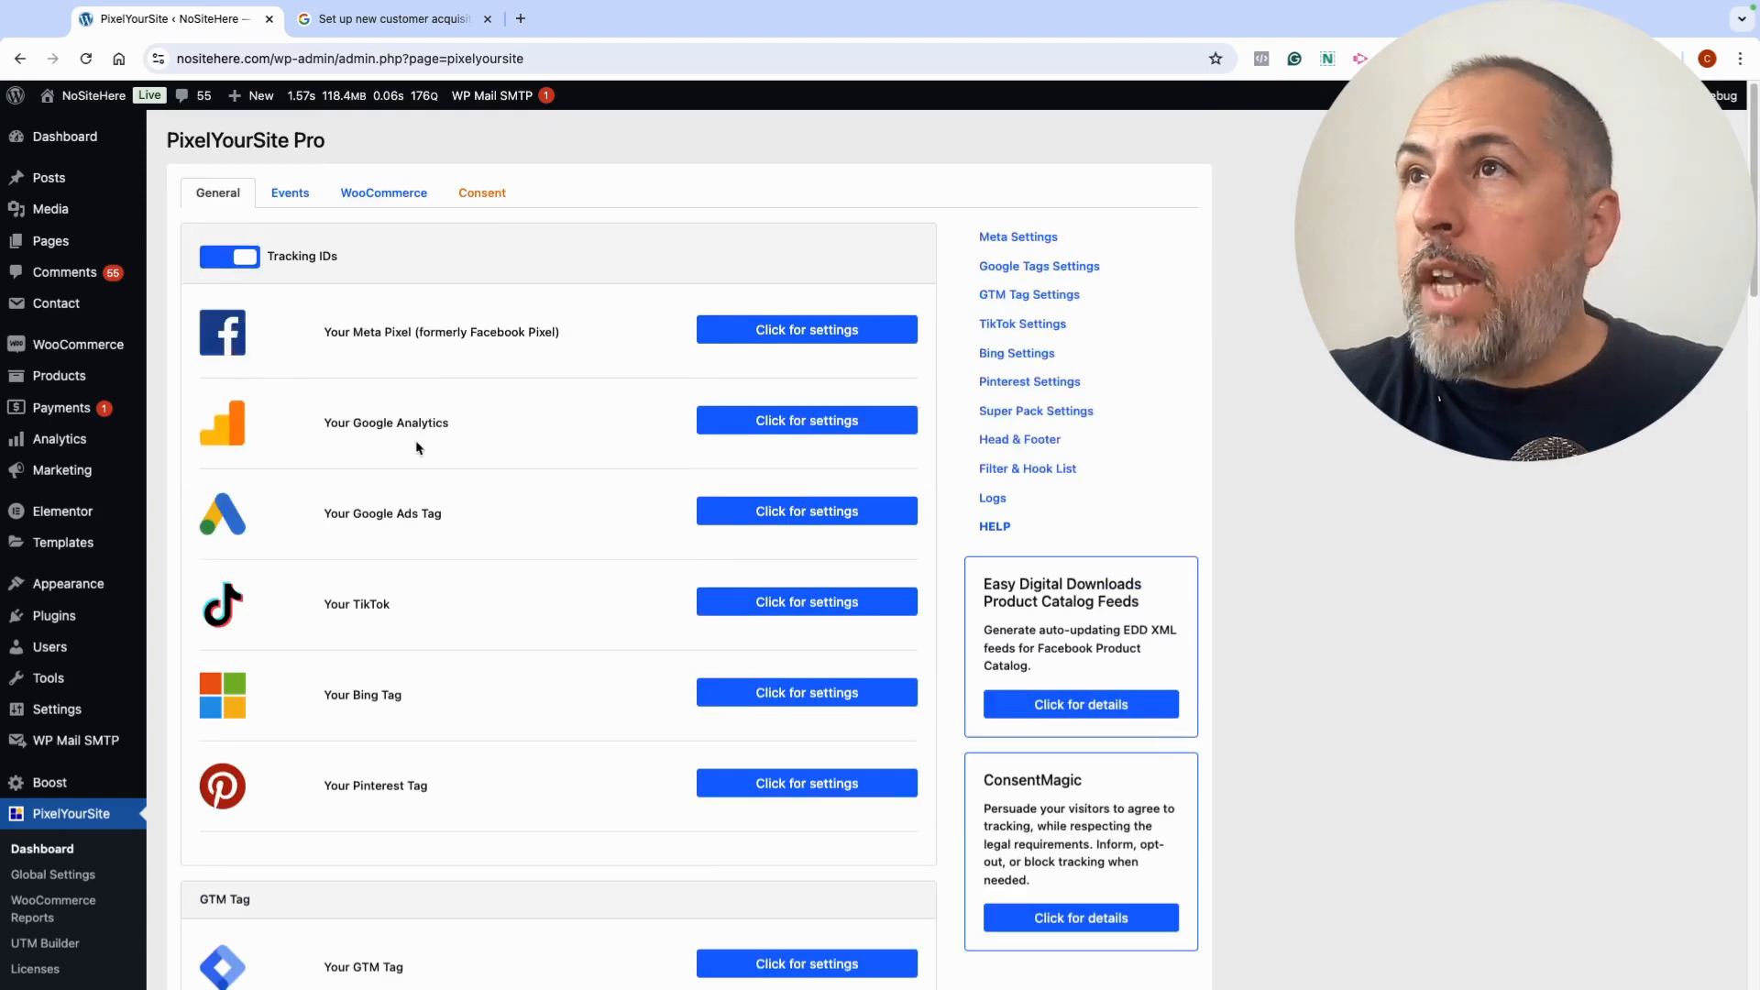
Add a new event, name it ShowCustomGTM, and copy that name
{"action": "left_click", "coordinate": [292, 193]}
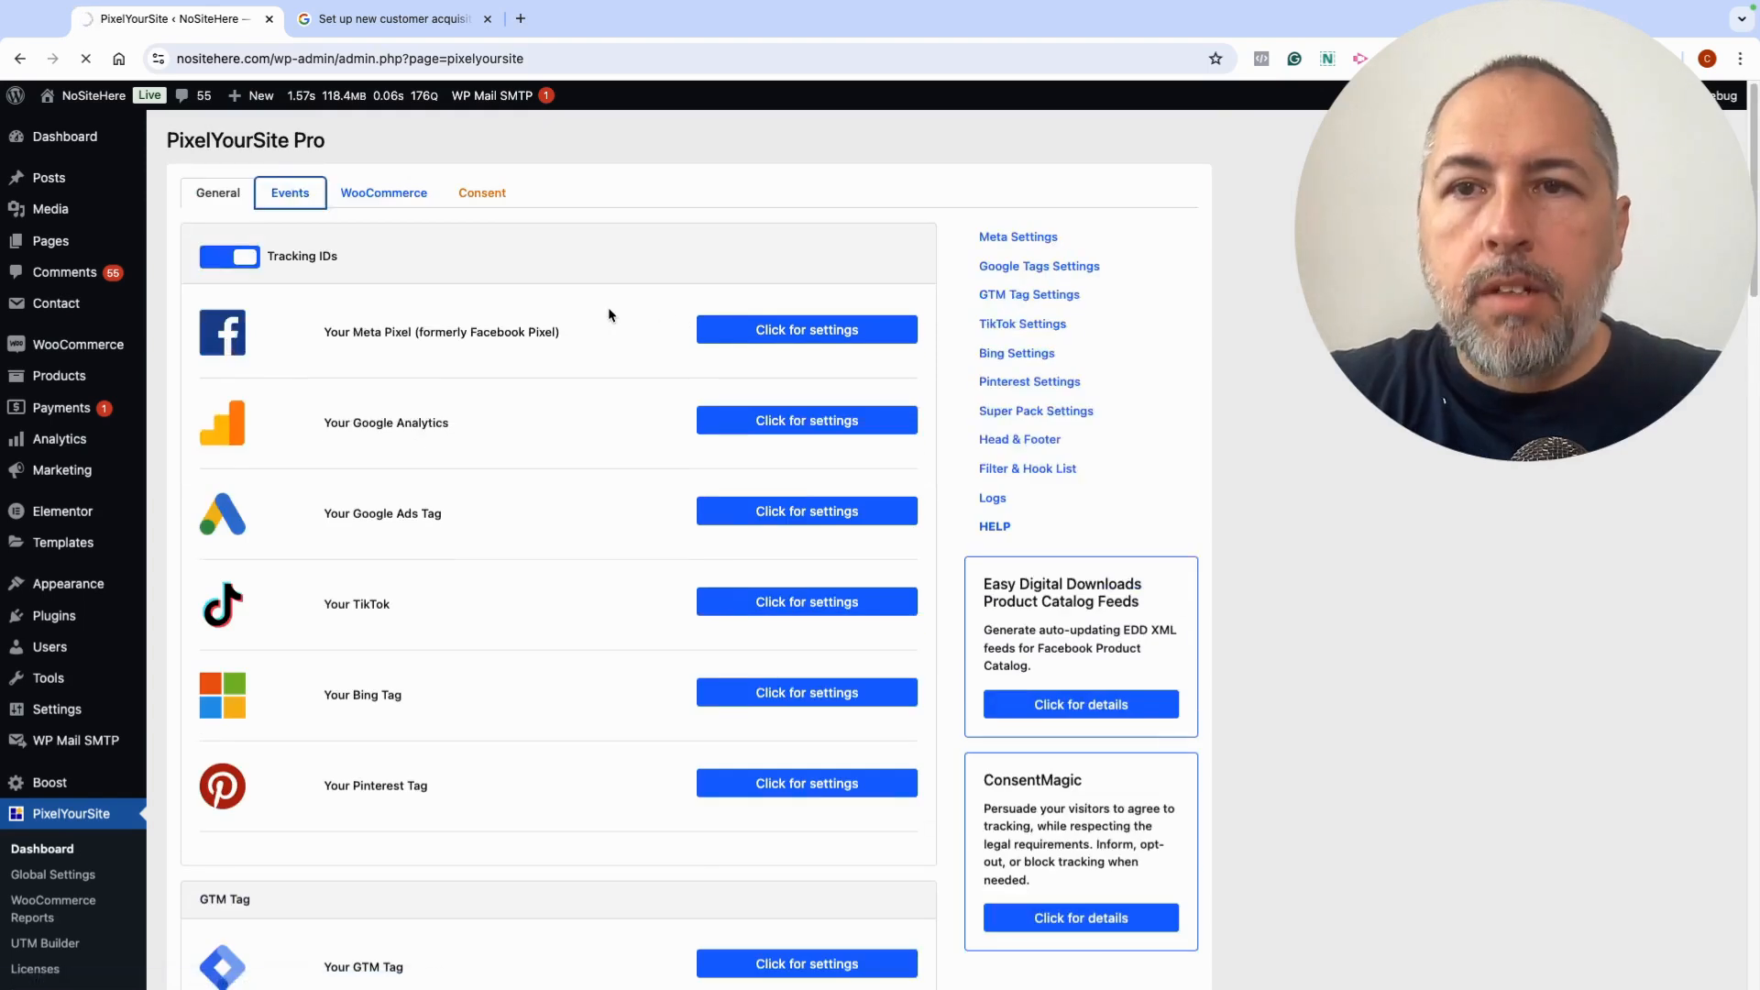
{"action": "scroll", "coordinate": [605, 513], "scroll_direction": "down", "scroll_amount": 5}
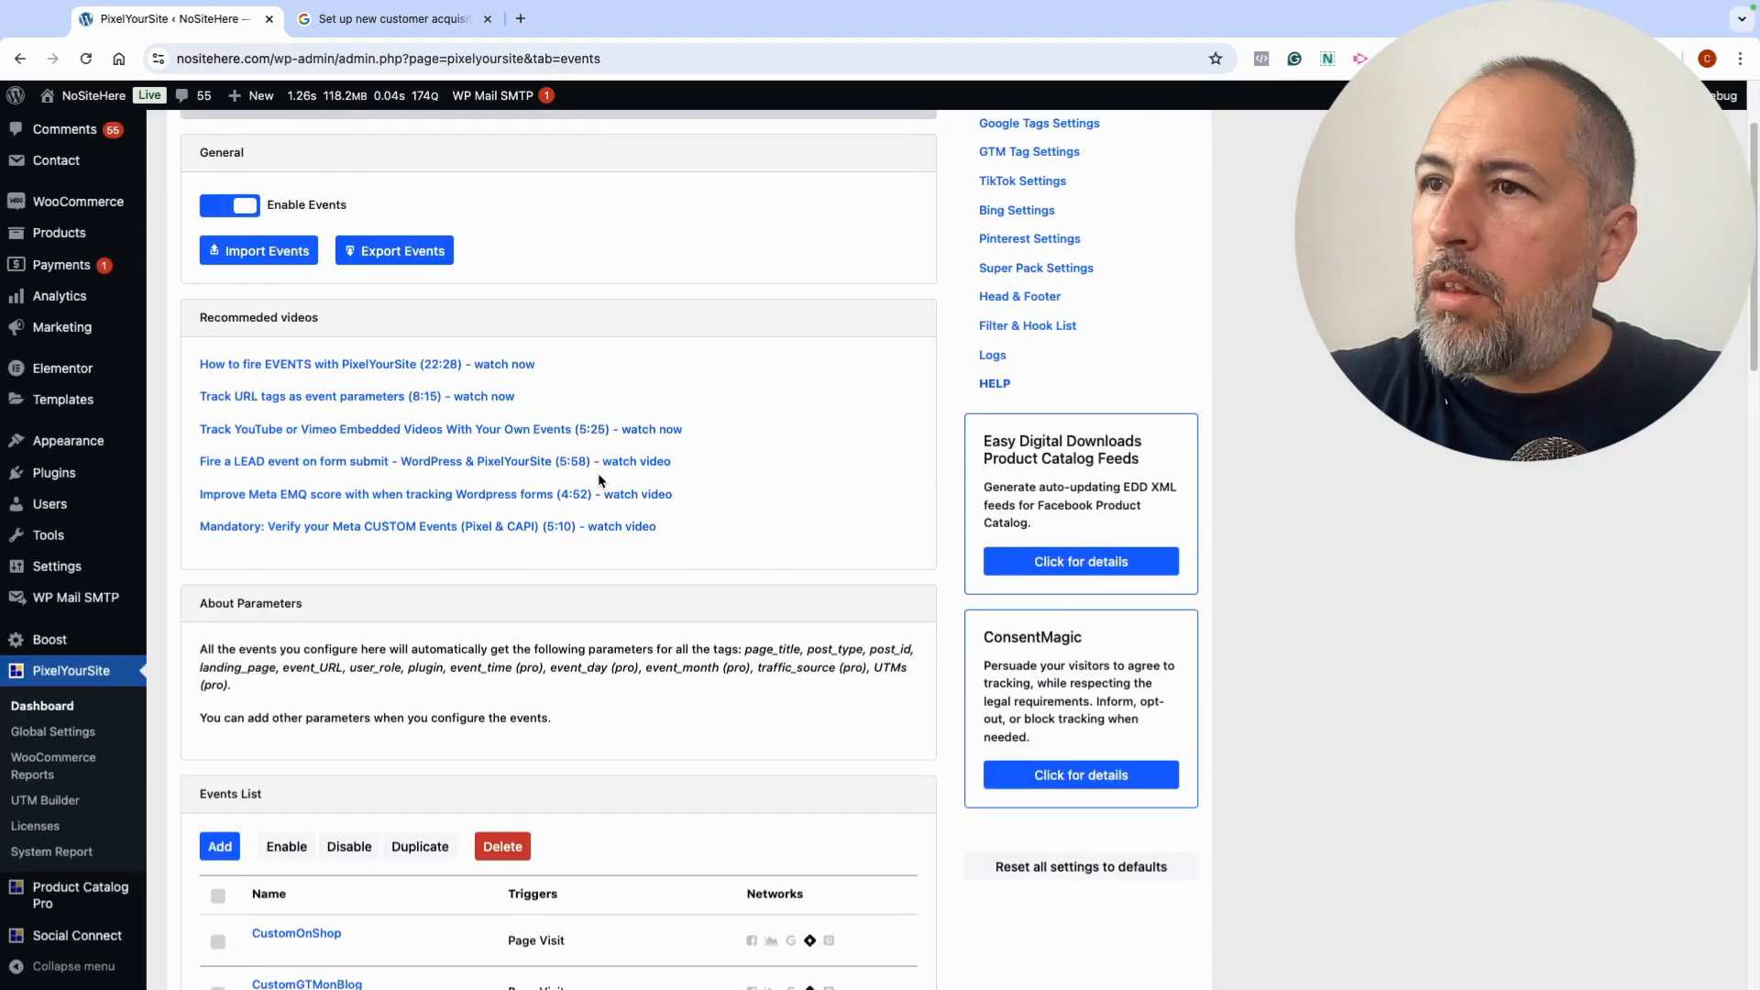
{"action": "left_click", "coordinate": [226, 519]}
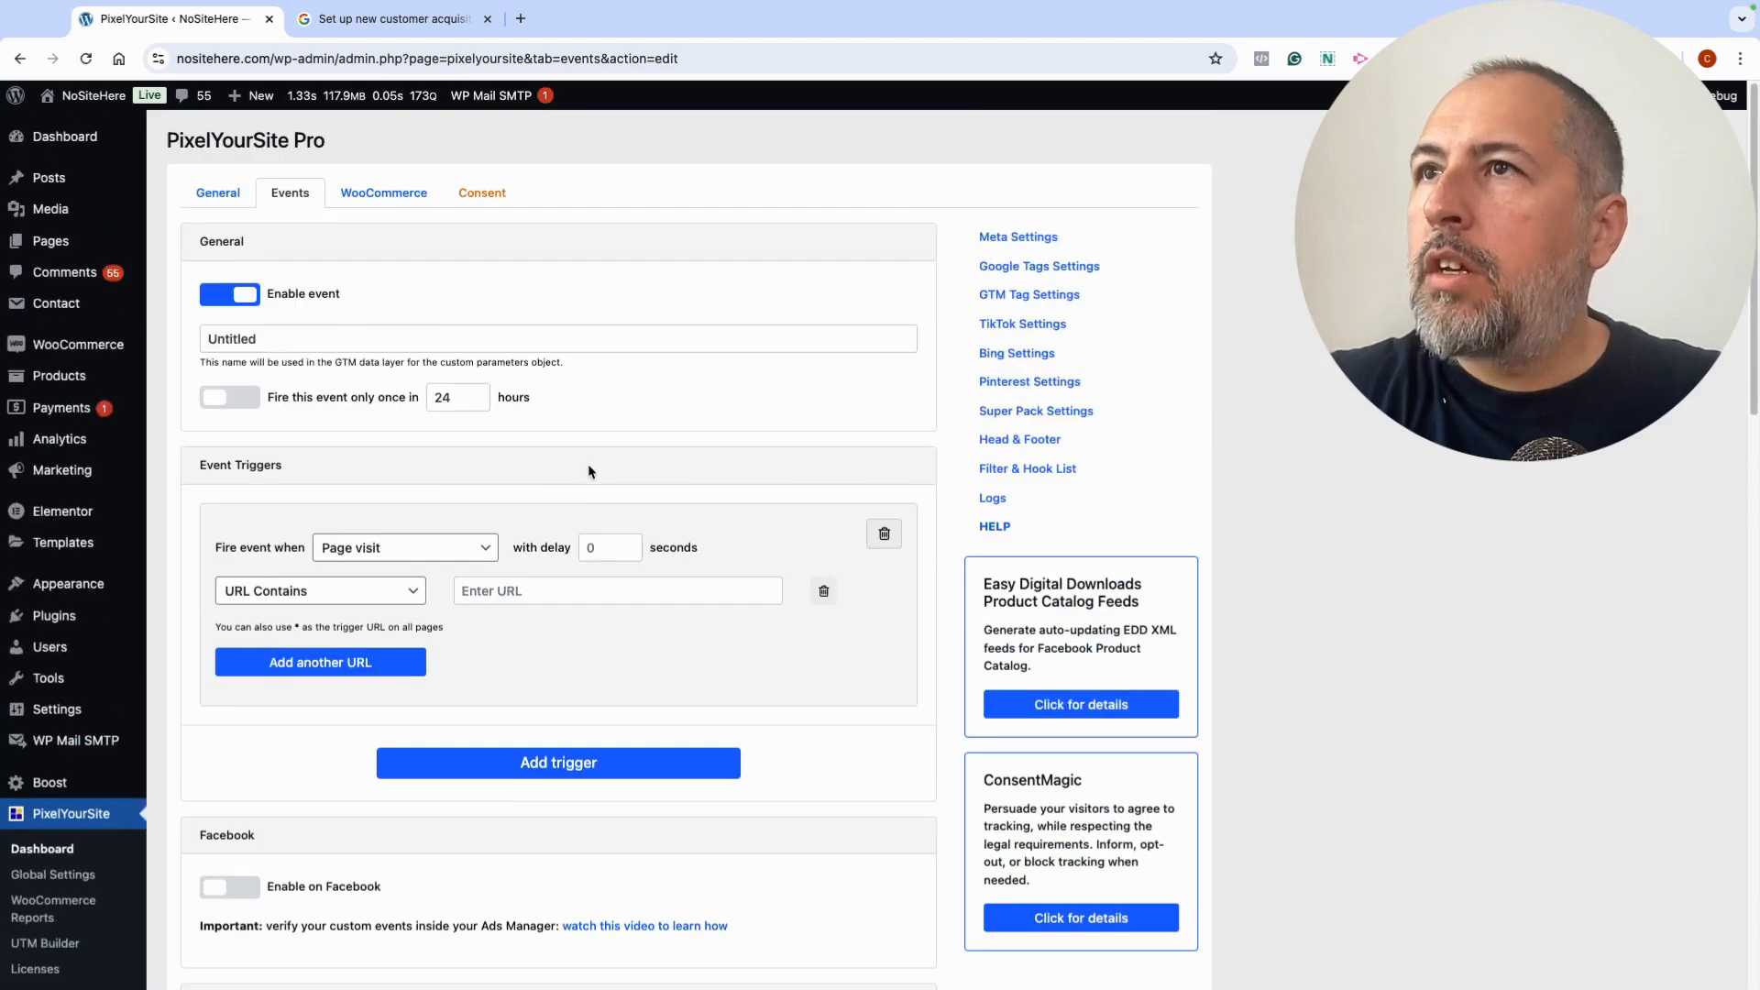
{"action": "double_click", "coordinate": [486, 336]}
{"action": "type", "text": "ShowCustomGt"}
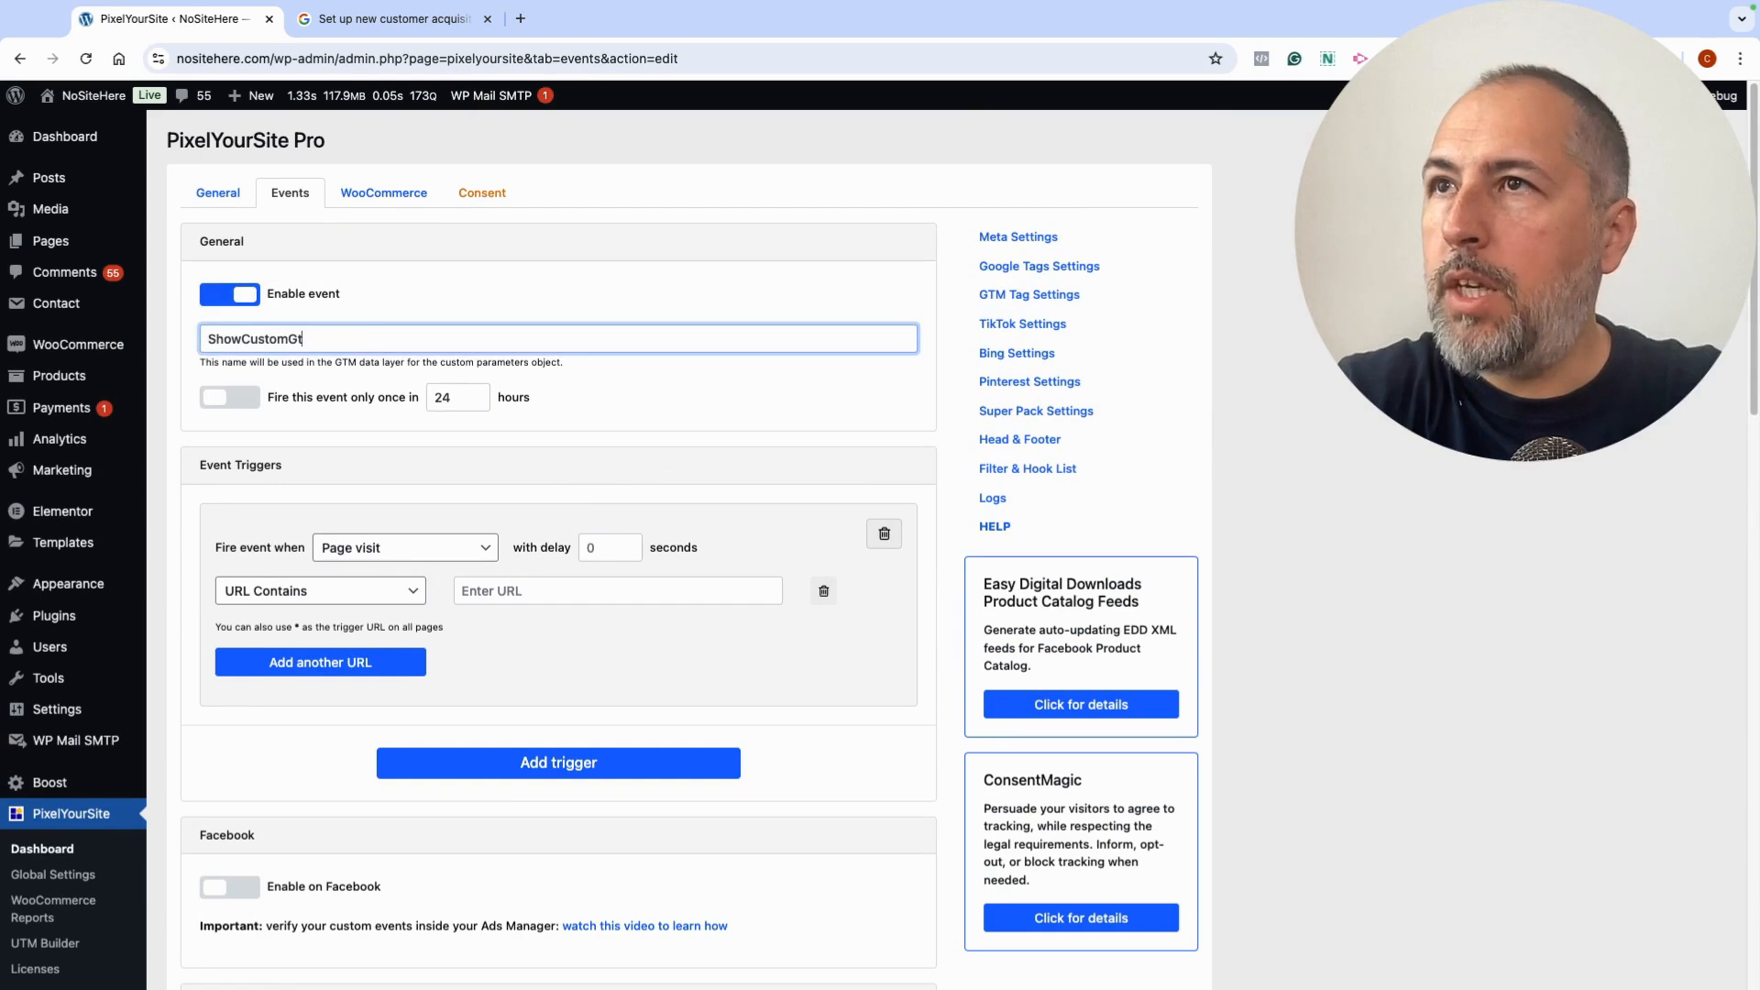
{"action": "type", "text": "TM"}
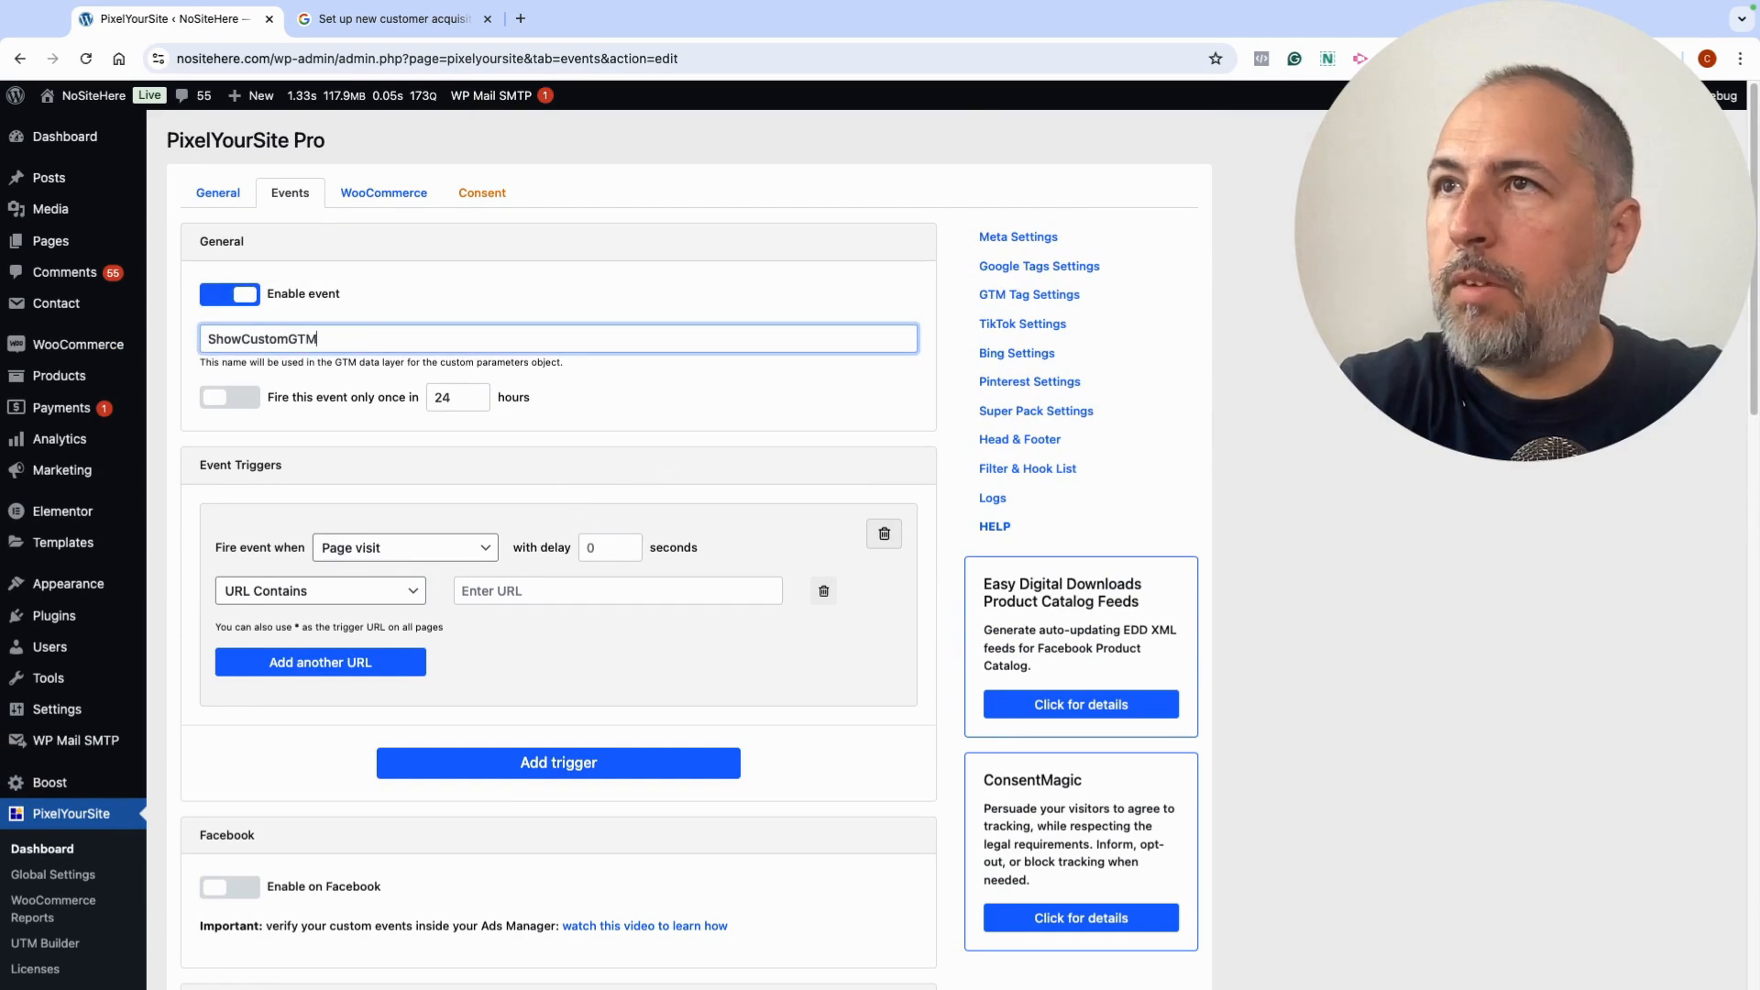
{"action": "double_click", "coordinate": [351, 331]}
{"action": "key", "text": "ctrl+c"}
{"action": "left_click", "coordinate": [421, 453]}
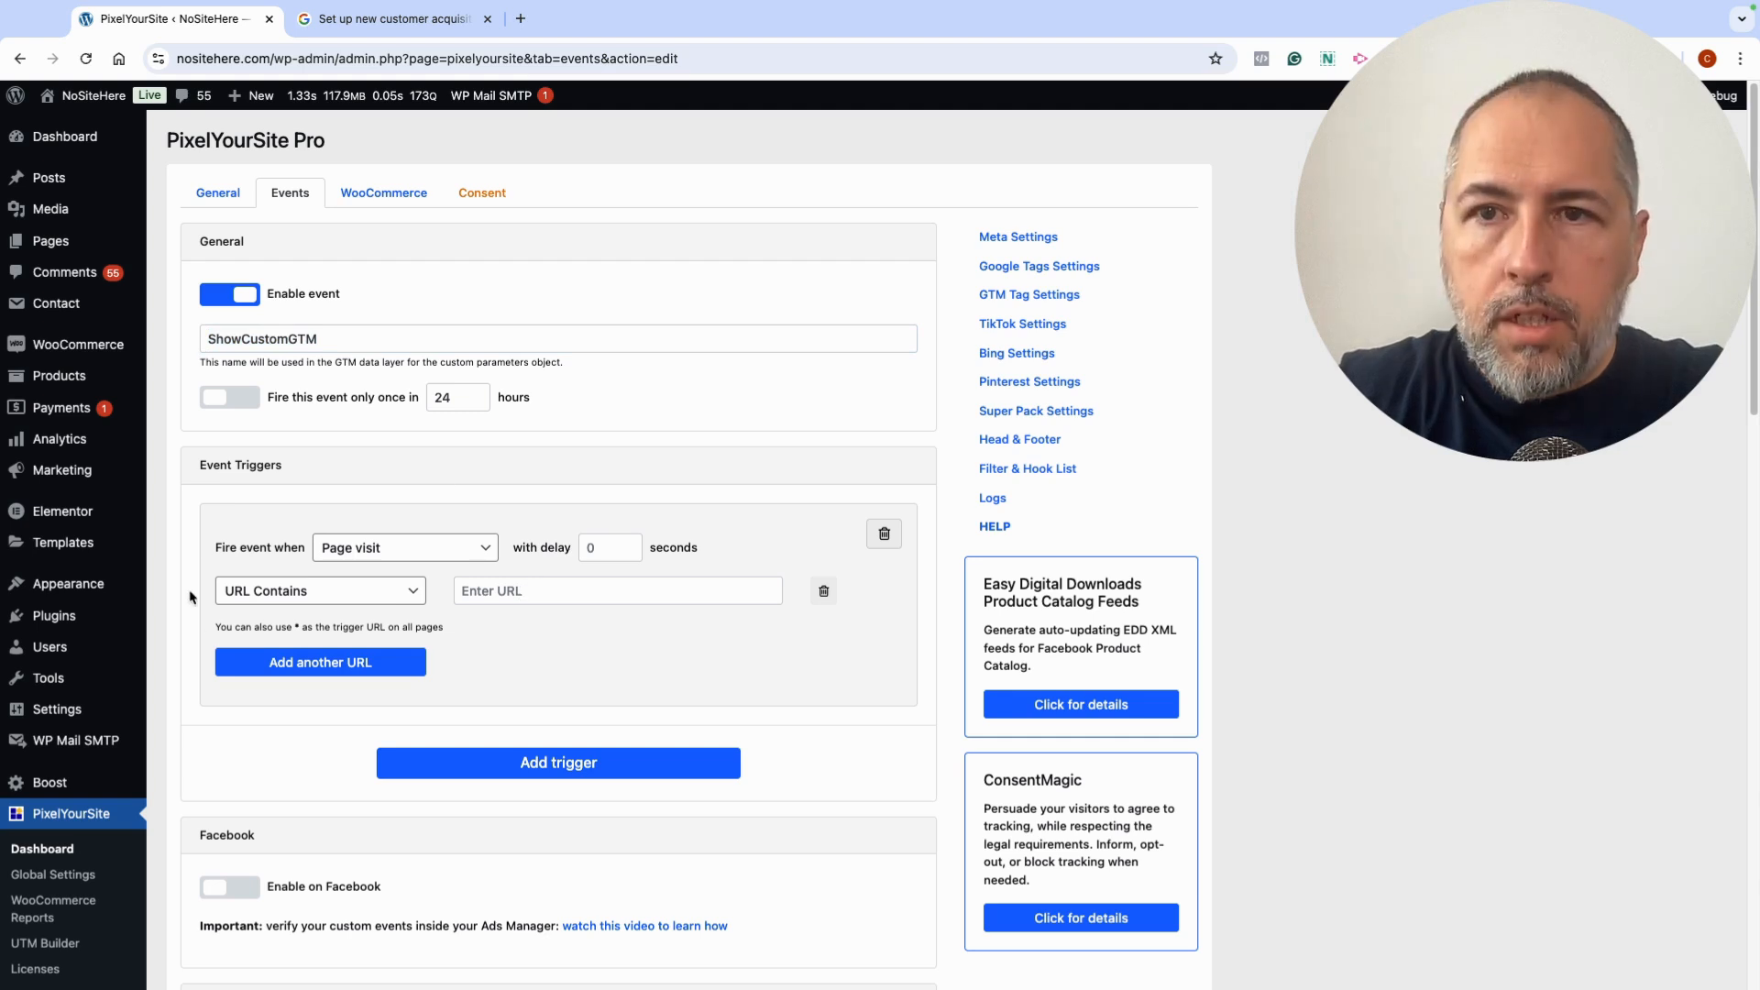
{"action": "left_click", "coordinate": [487, 599]}
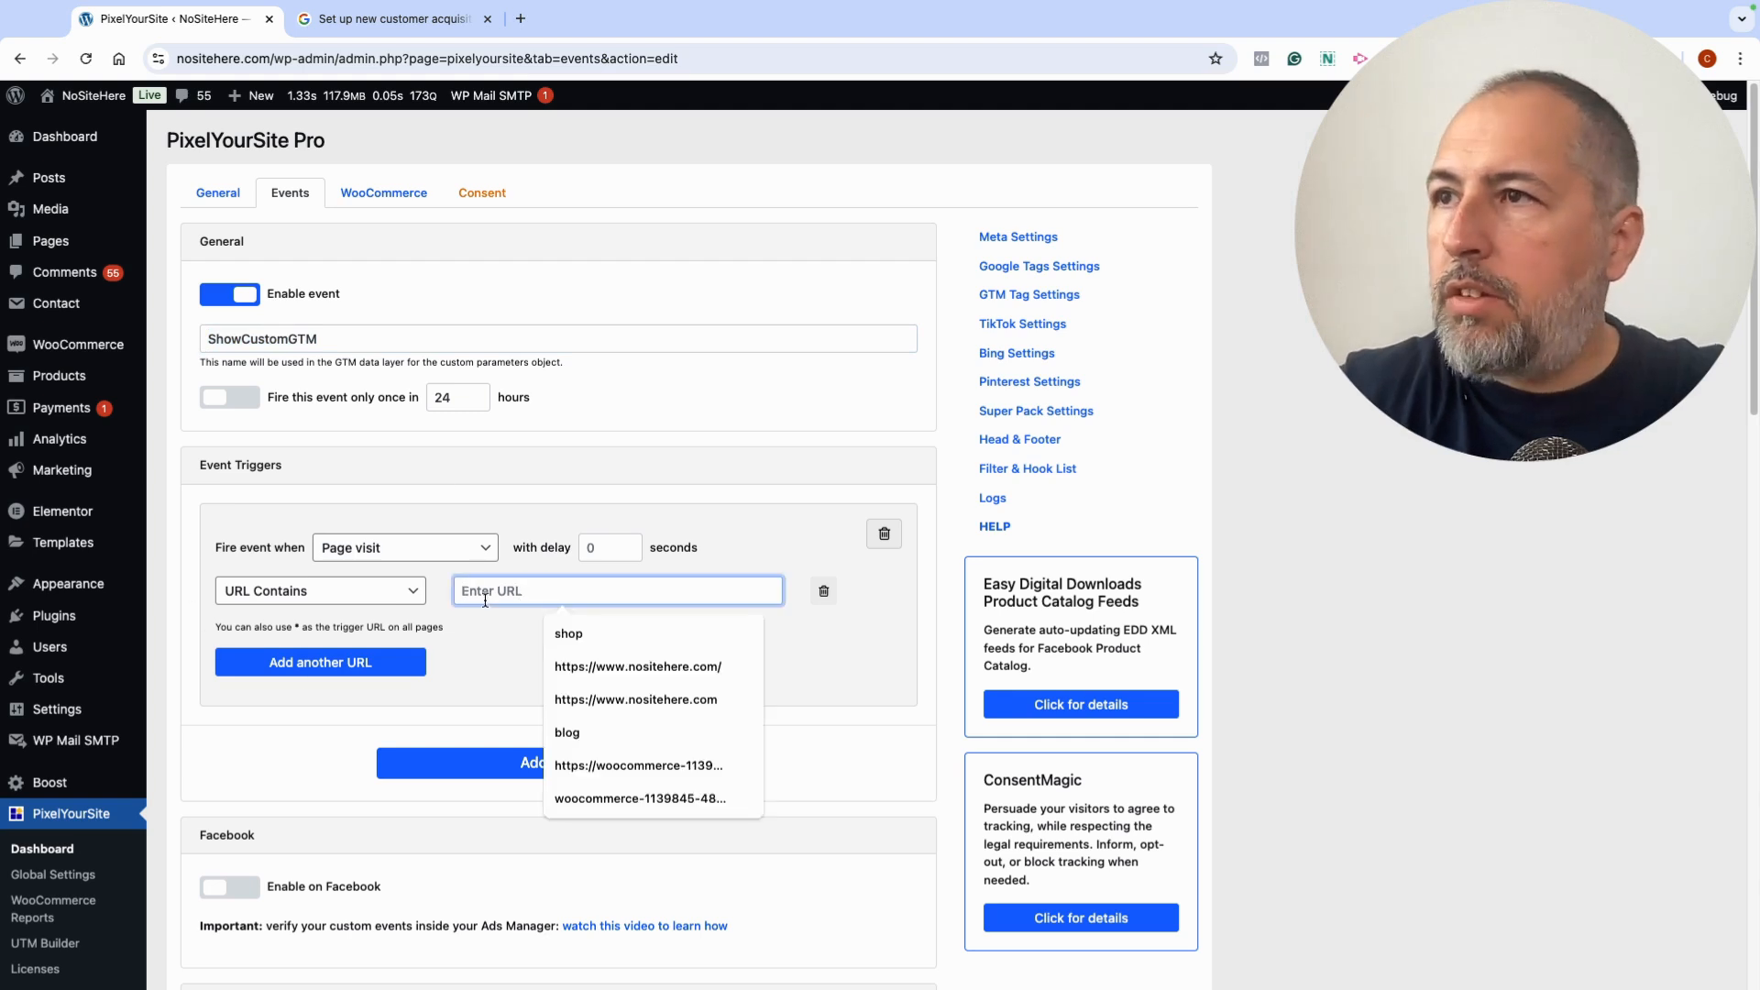
{"action": "left_click", "coordinate": [638, 667]}
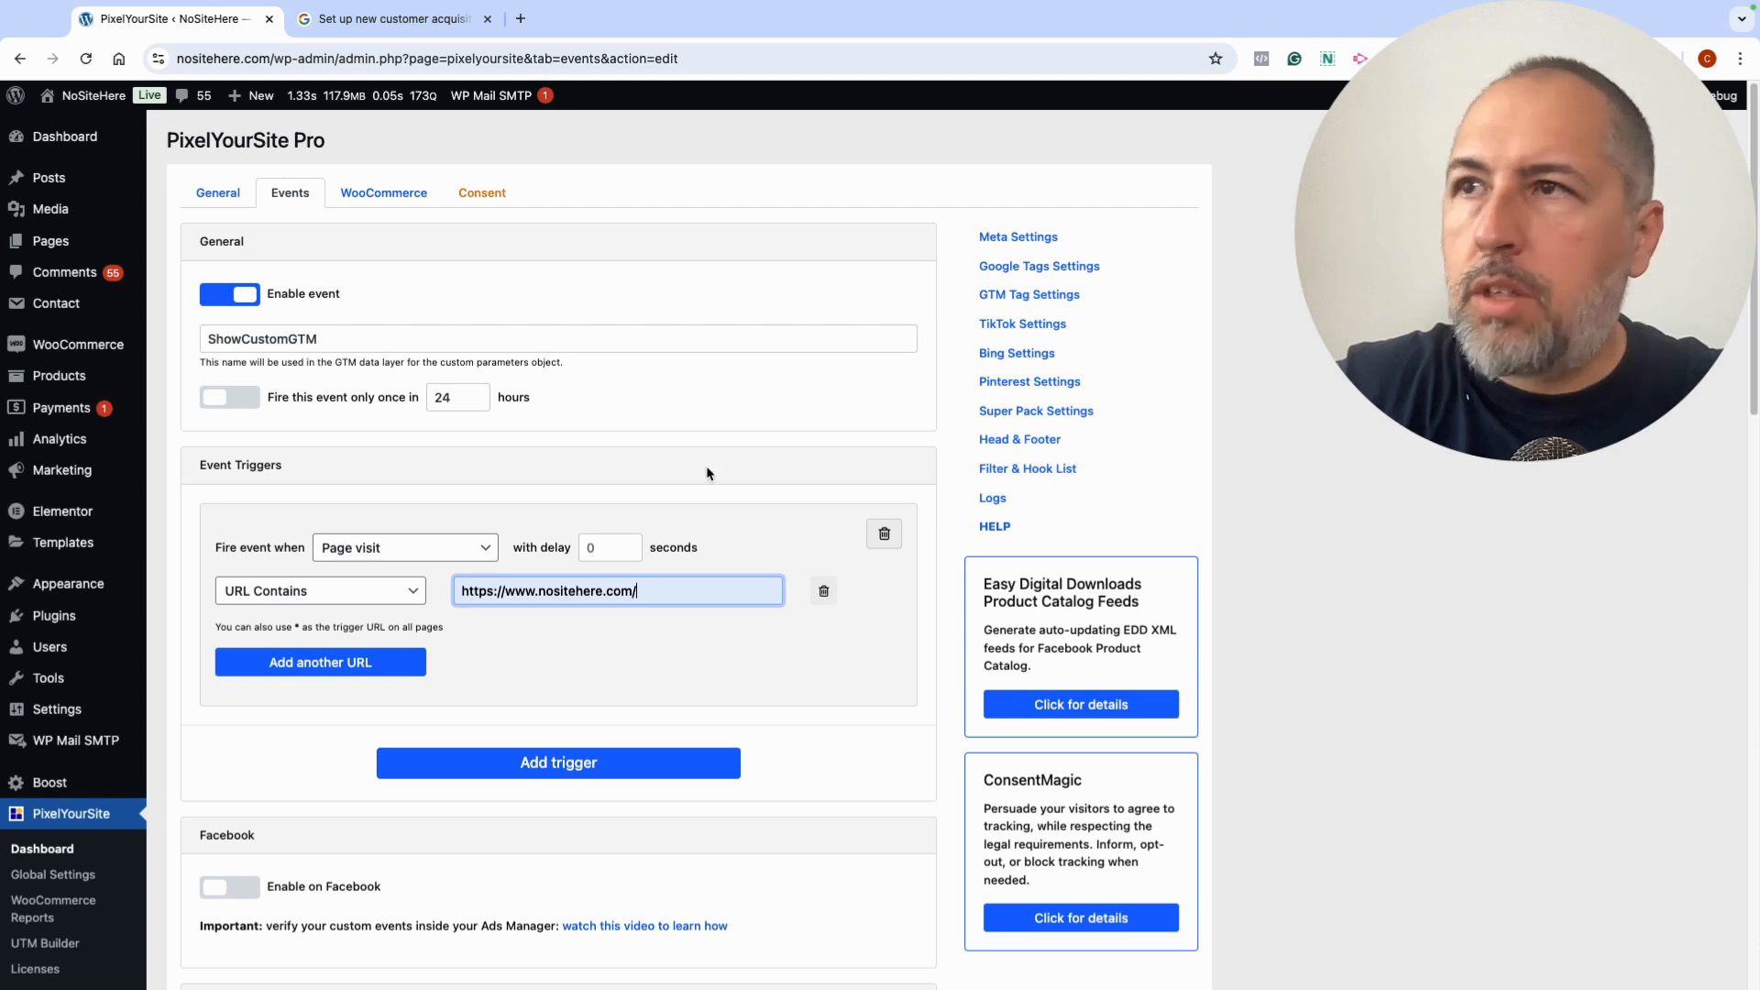
{"action": "left_click", "coordinate": [473, 549]}
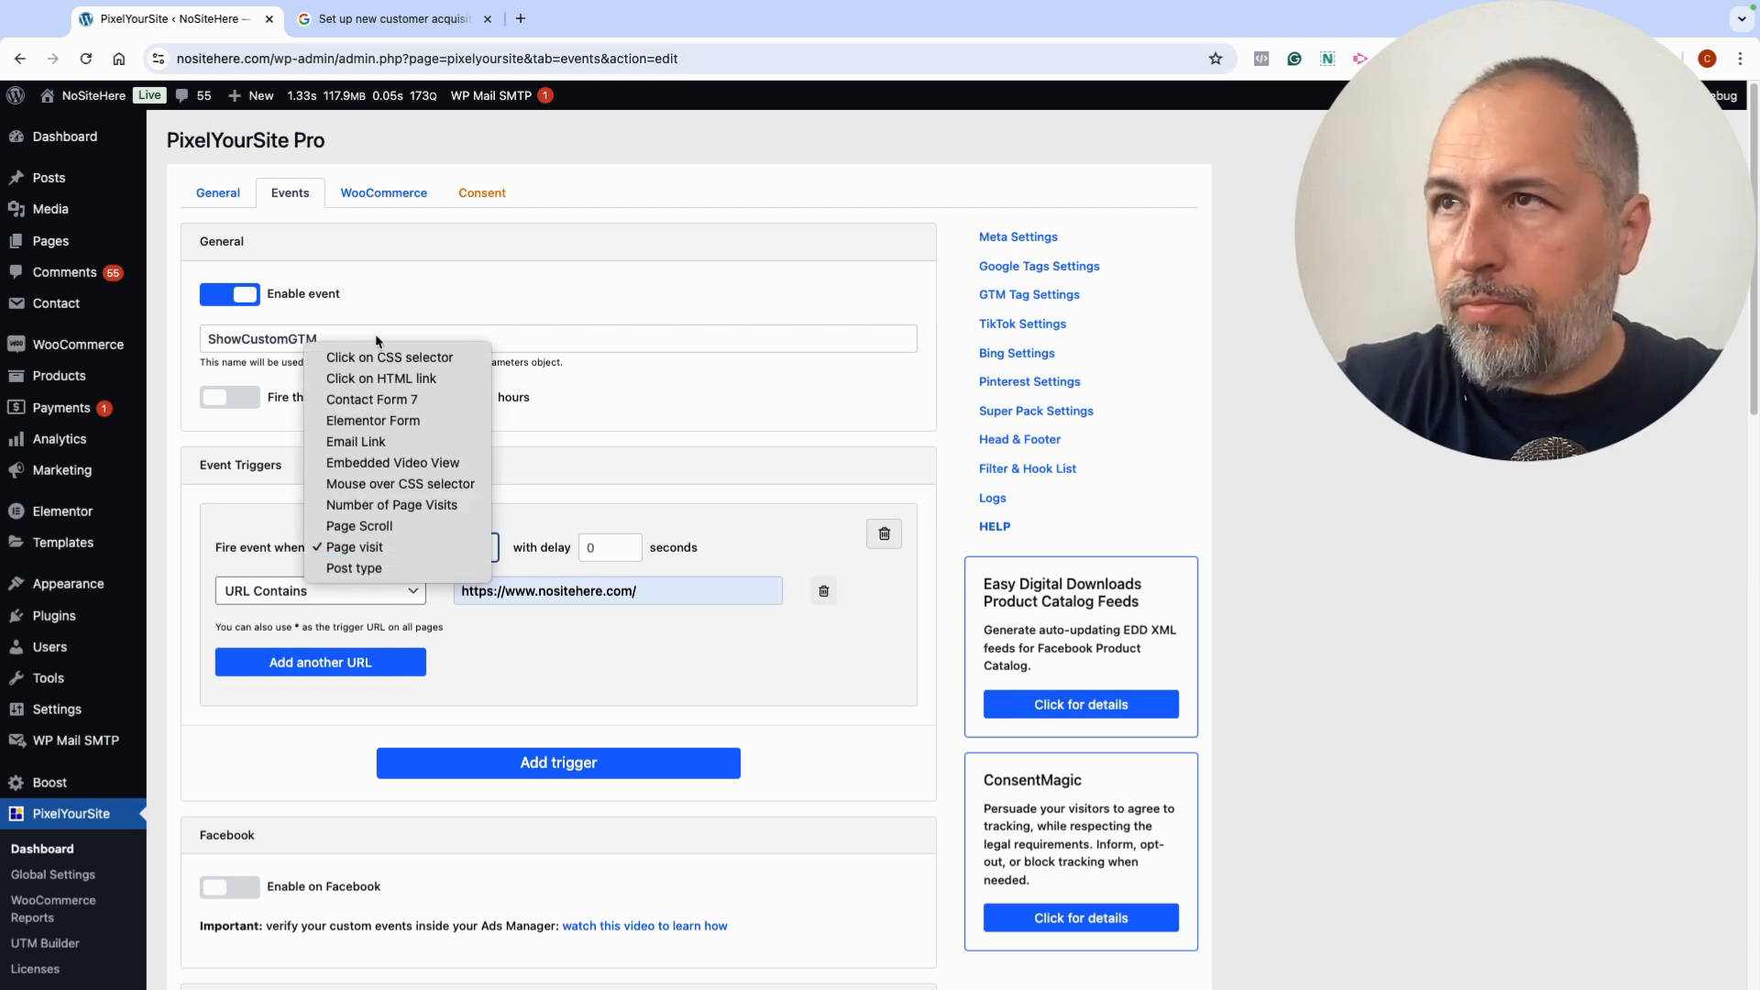
{"action": "left_click", "coordinate": [724, 550]}
Enable the event on GTM and name its CustomEvent ShowCustomGTM in the GTM DataLayer section
{"action": "scroll", "coordinate": [721, 674], "scroll_direction": "down", "scroll_amount": 7}
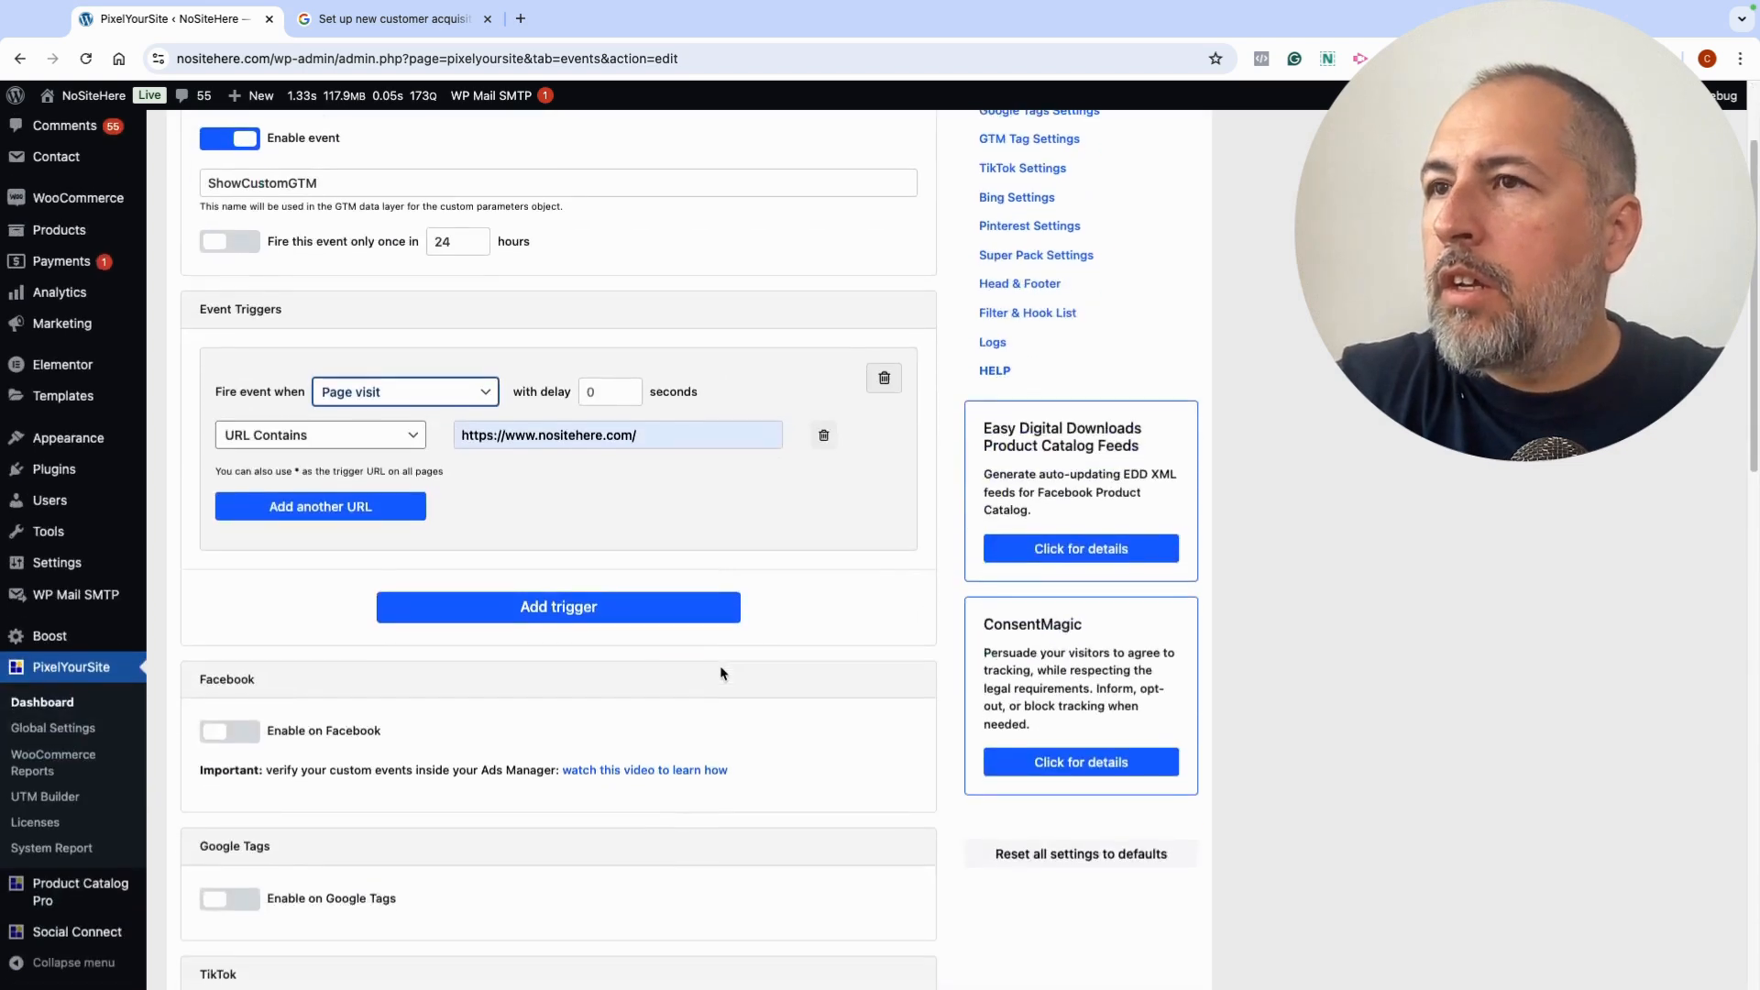
{"action": "scroll", "coordinate": [532, 431], "scroll_direction": "down", "scroll_amount": 3}
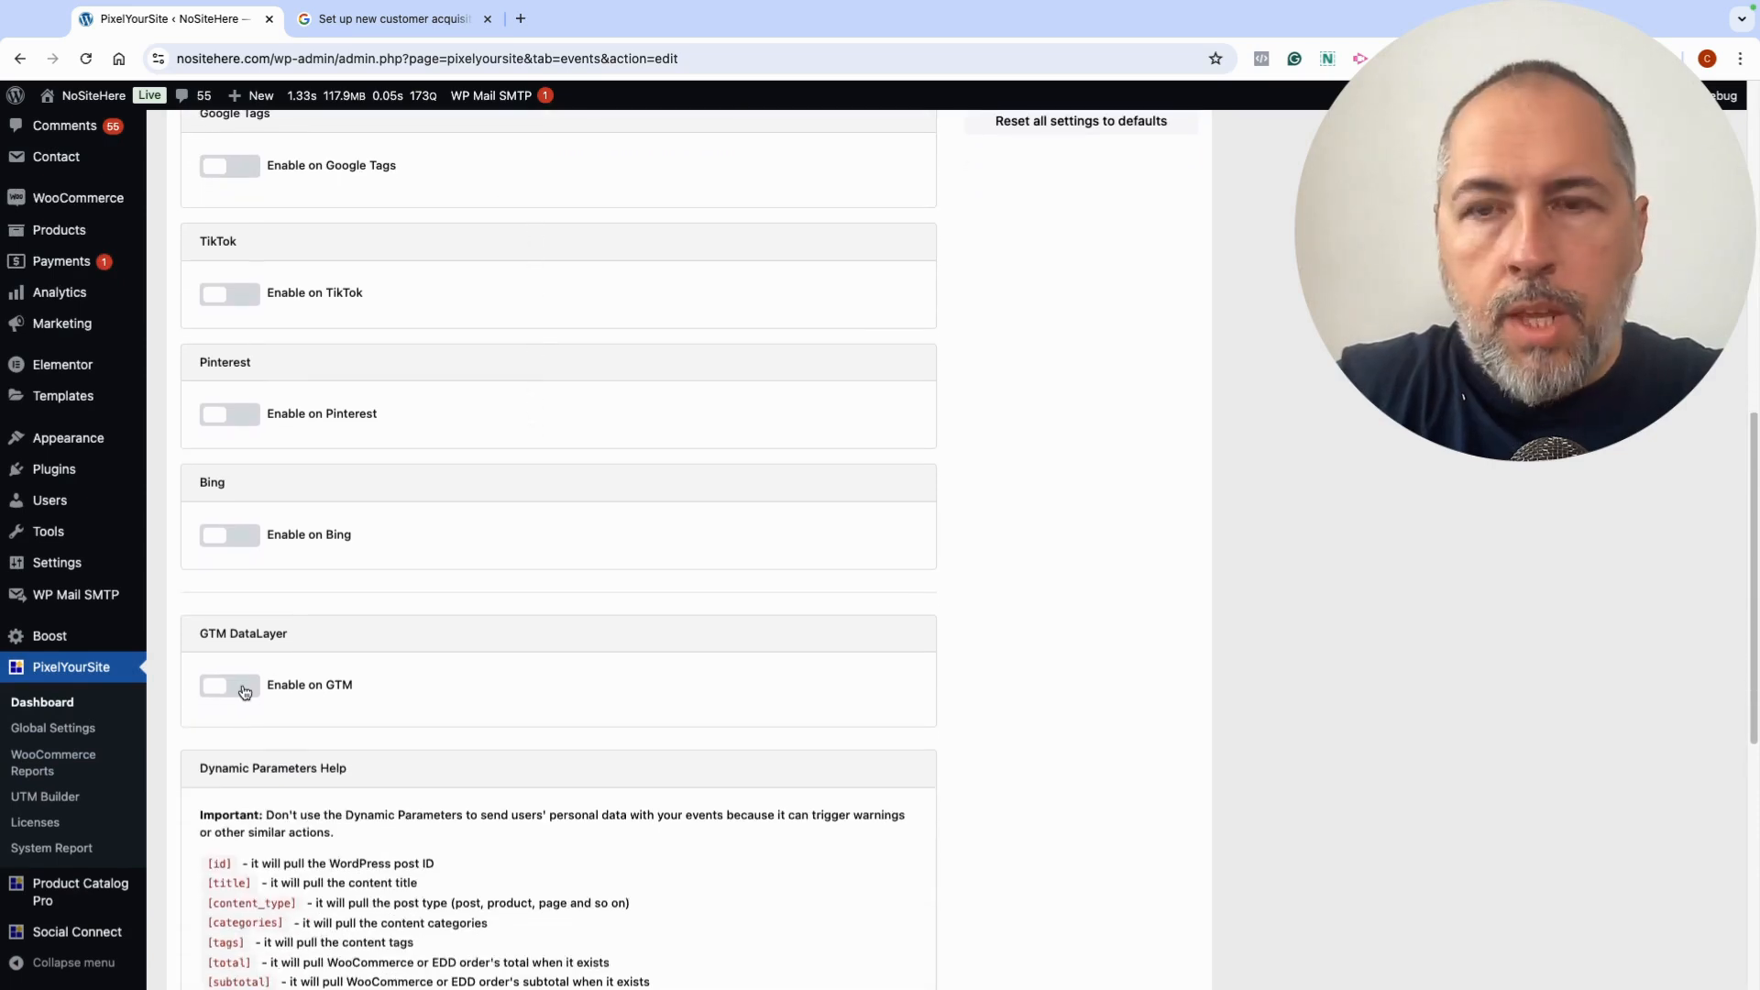
{"action": "left_click", "coordinate": [245, 691]}
{"action": "scroll", "coordinate": [500, 700], "scroll_direction": "down", "scroll_amount": 2}
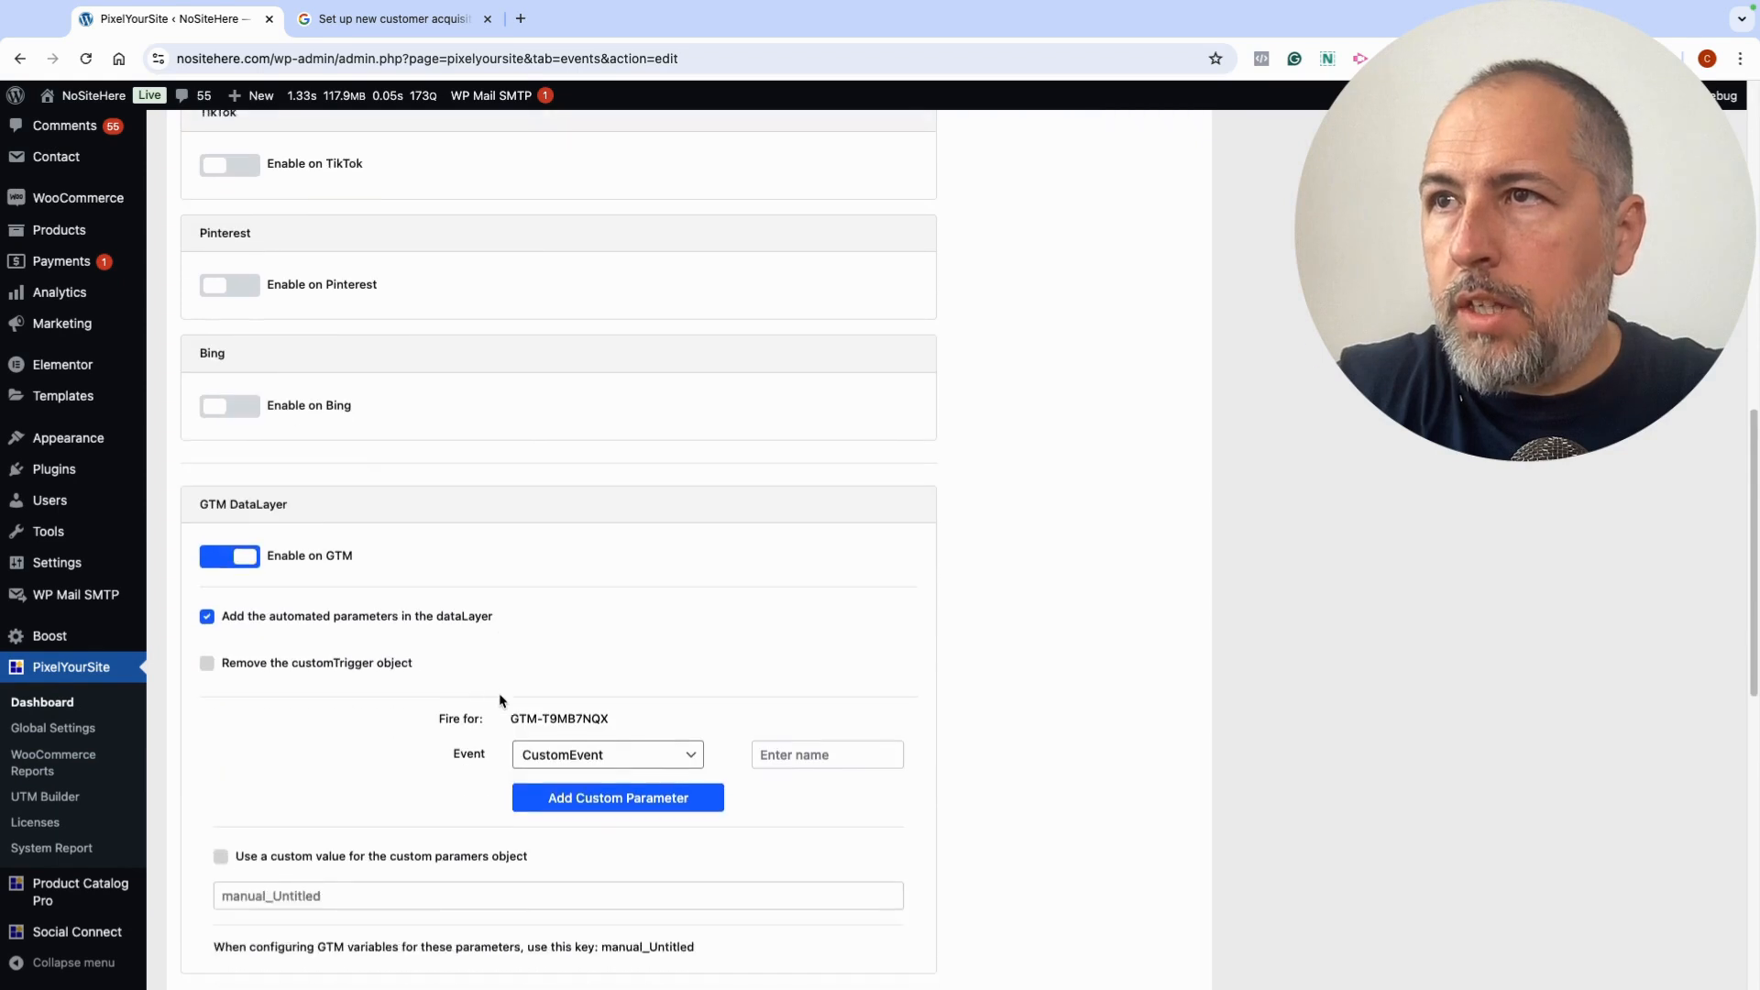
{"action": "scroll", "coordinate": [532, 600], "scroll_direction": "down", "scroll_amount": 2}
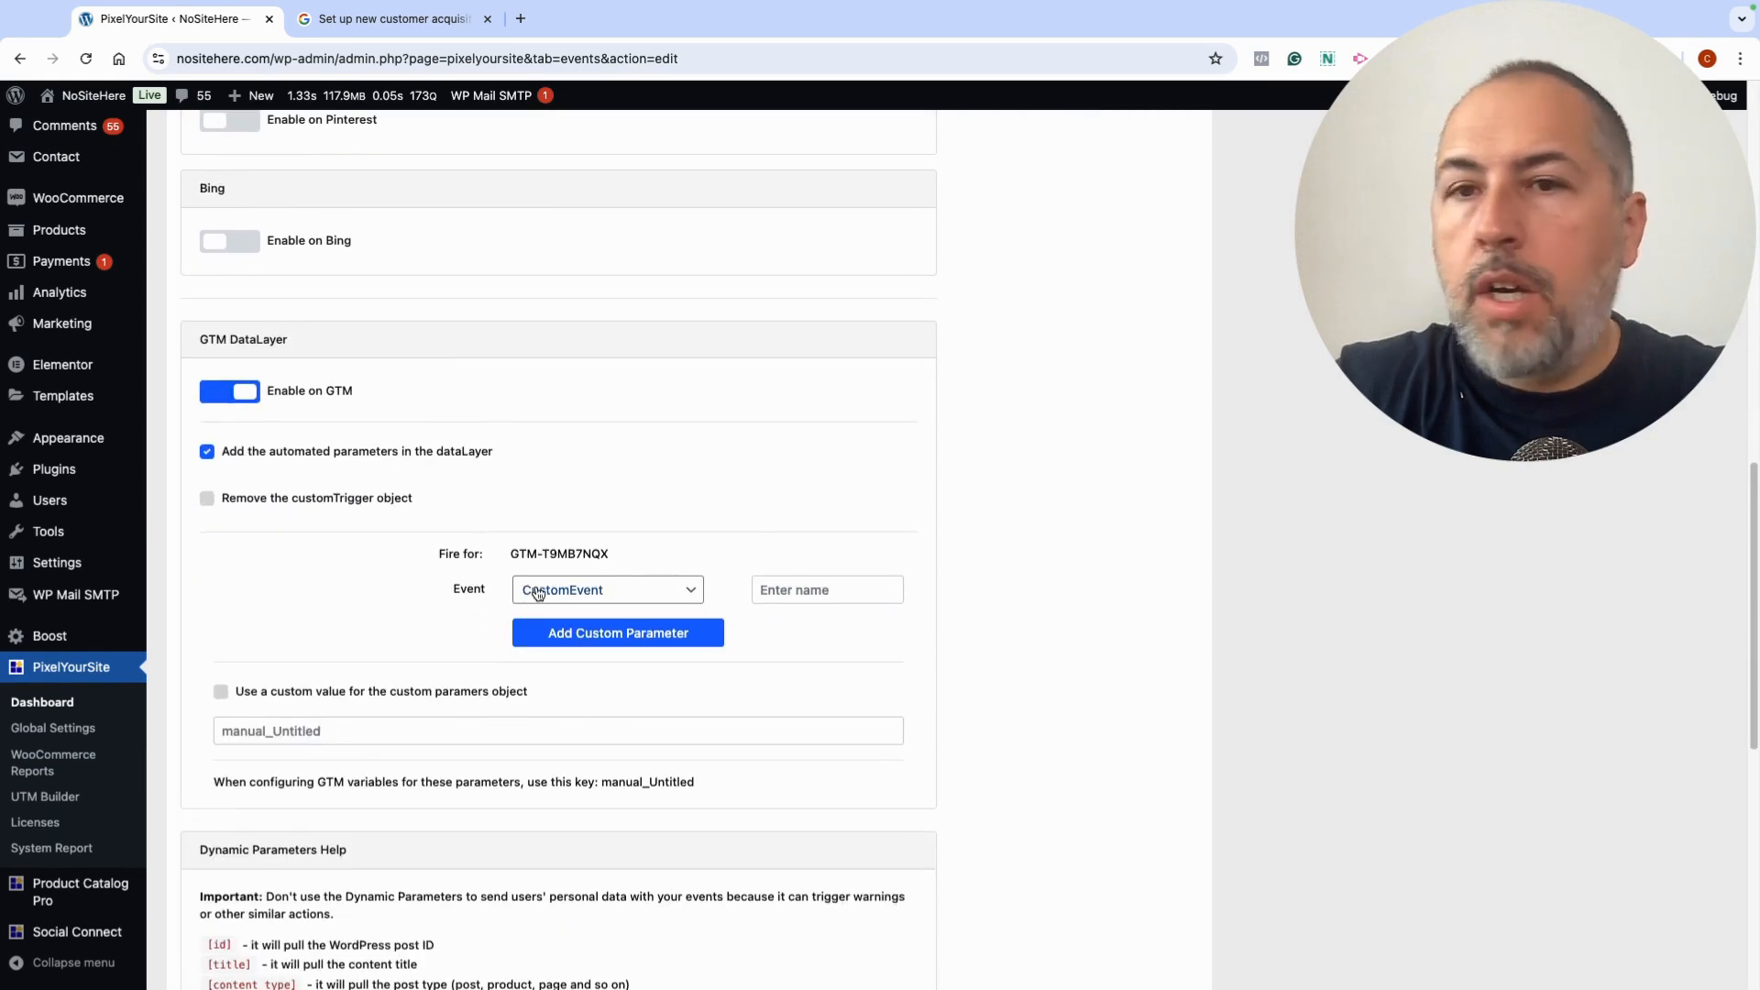
{"action": "left_click", "coordinate": [782, 593]}
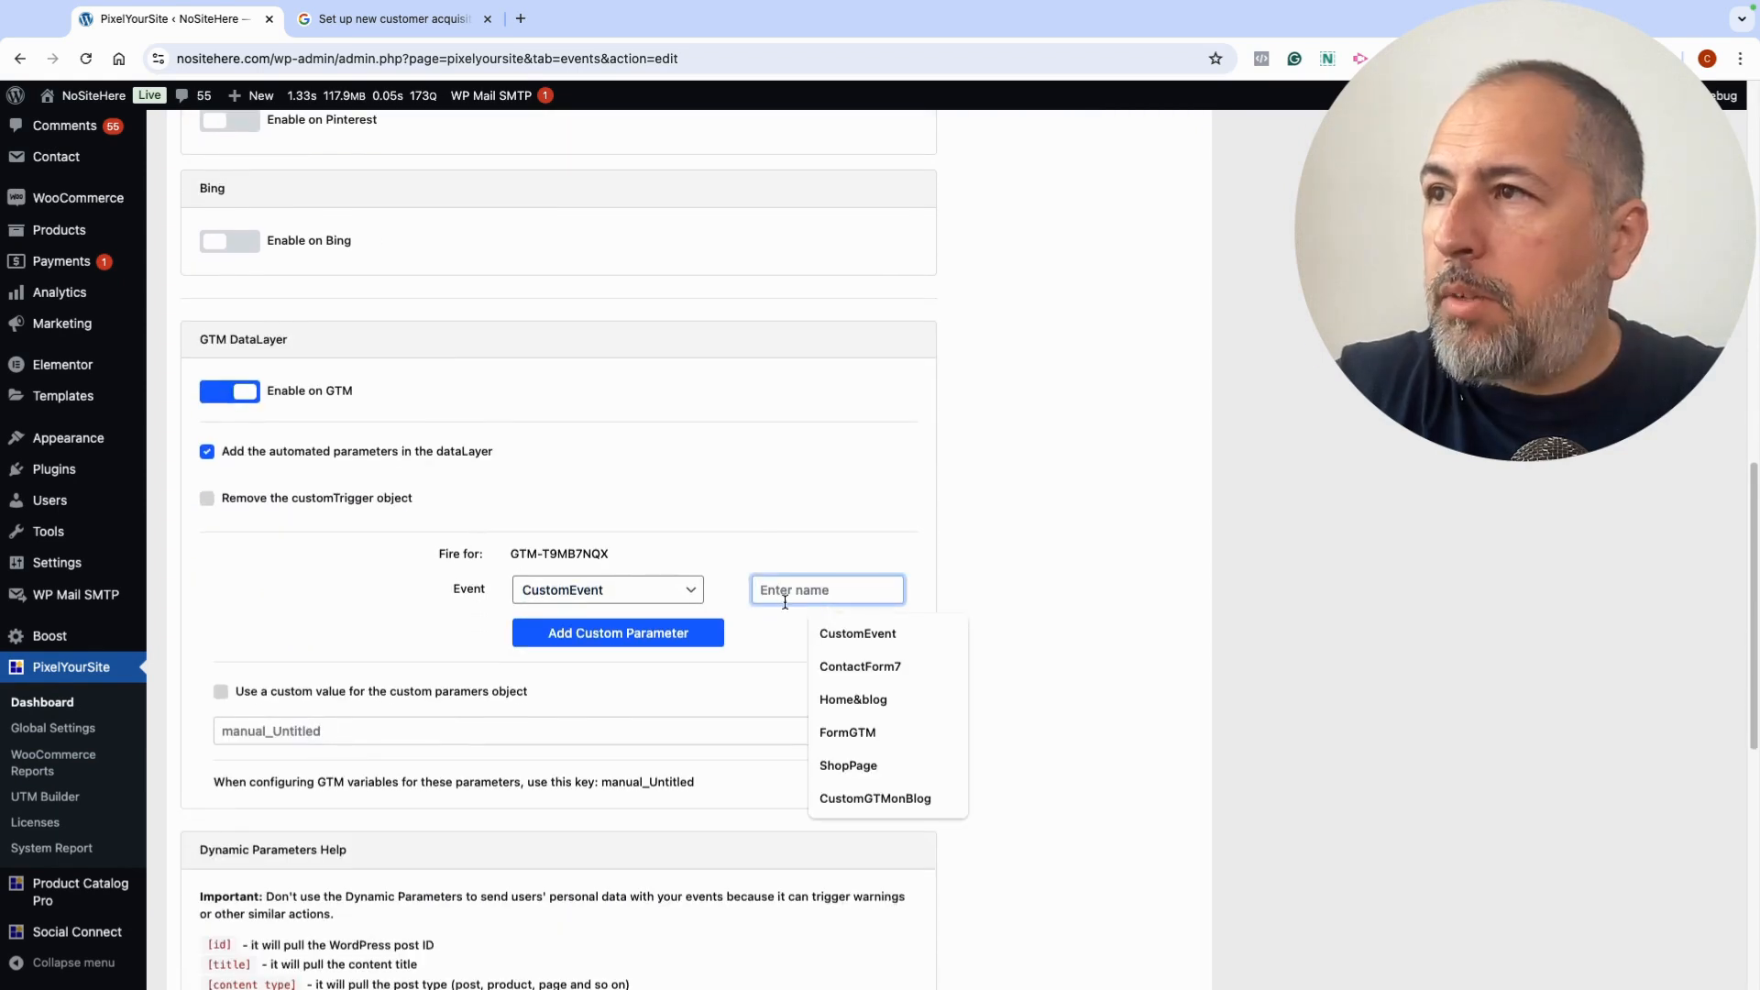
{"action": "key", "text": "ctrl+v"}
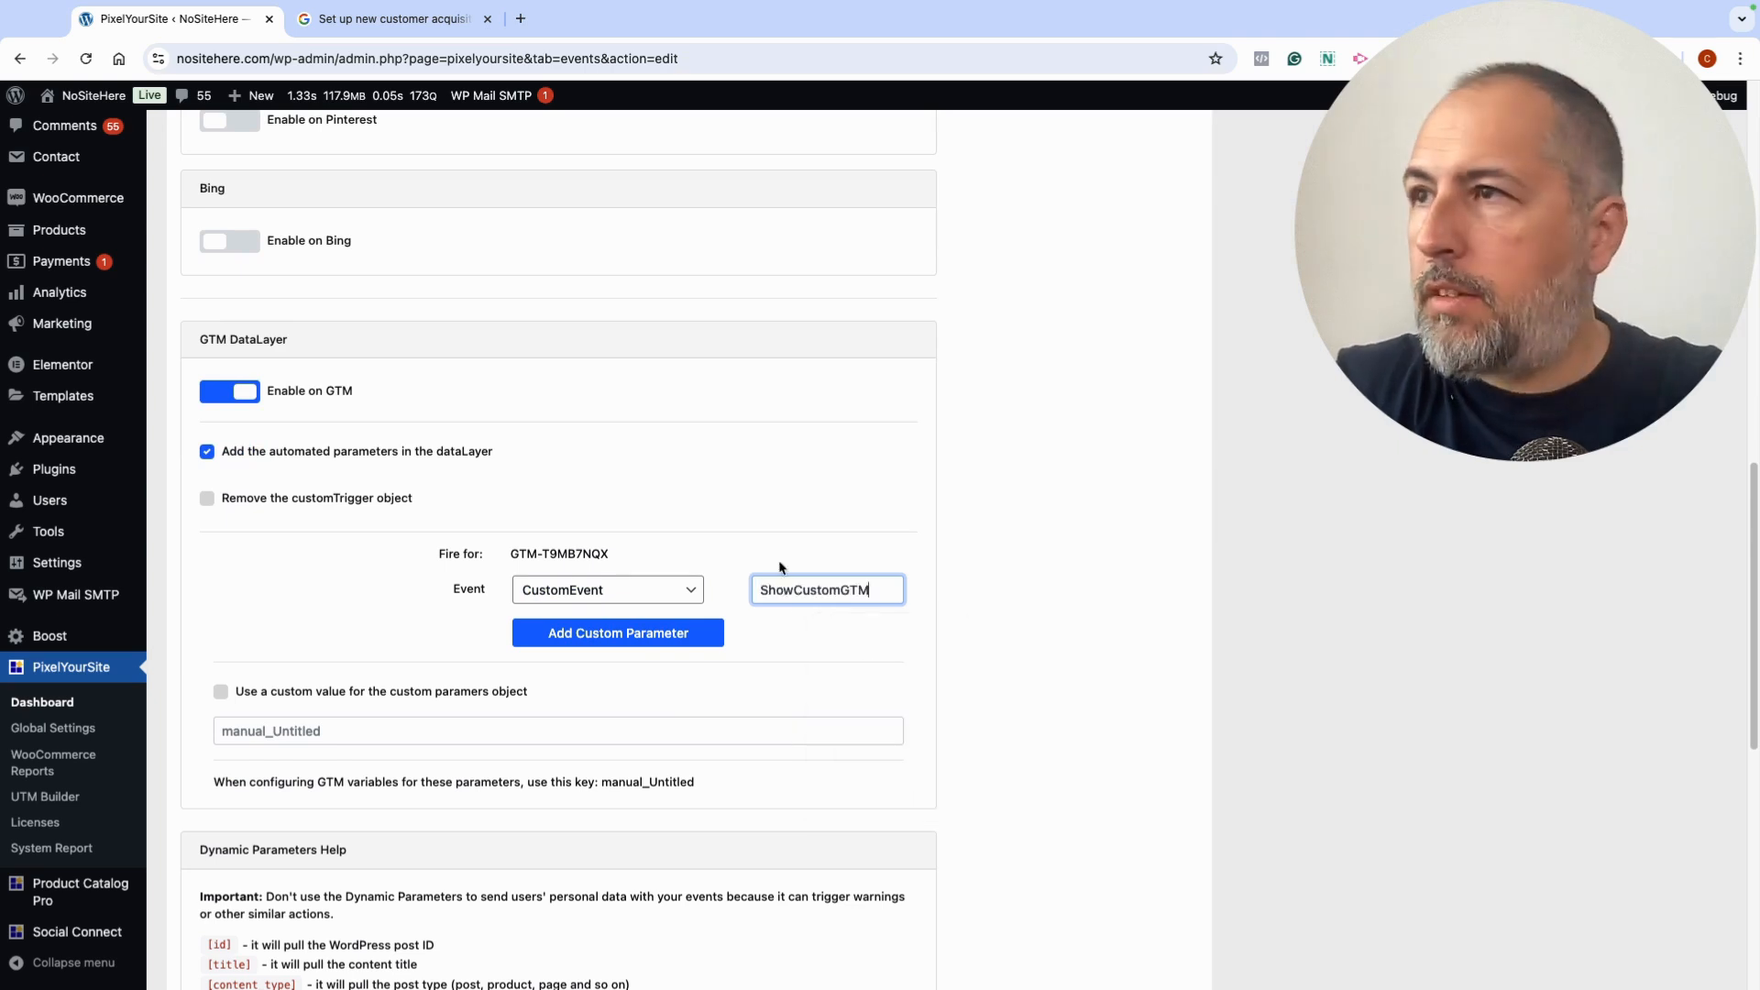
{"action": "left_click", "coordinate": [654, 588]}
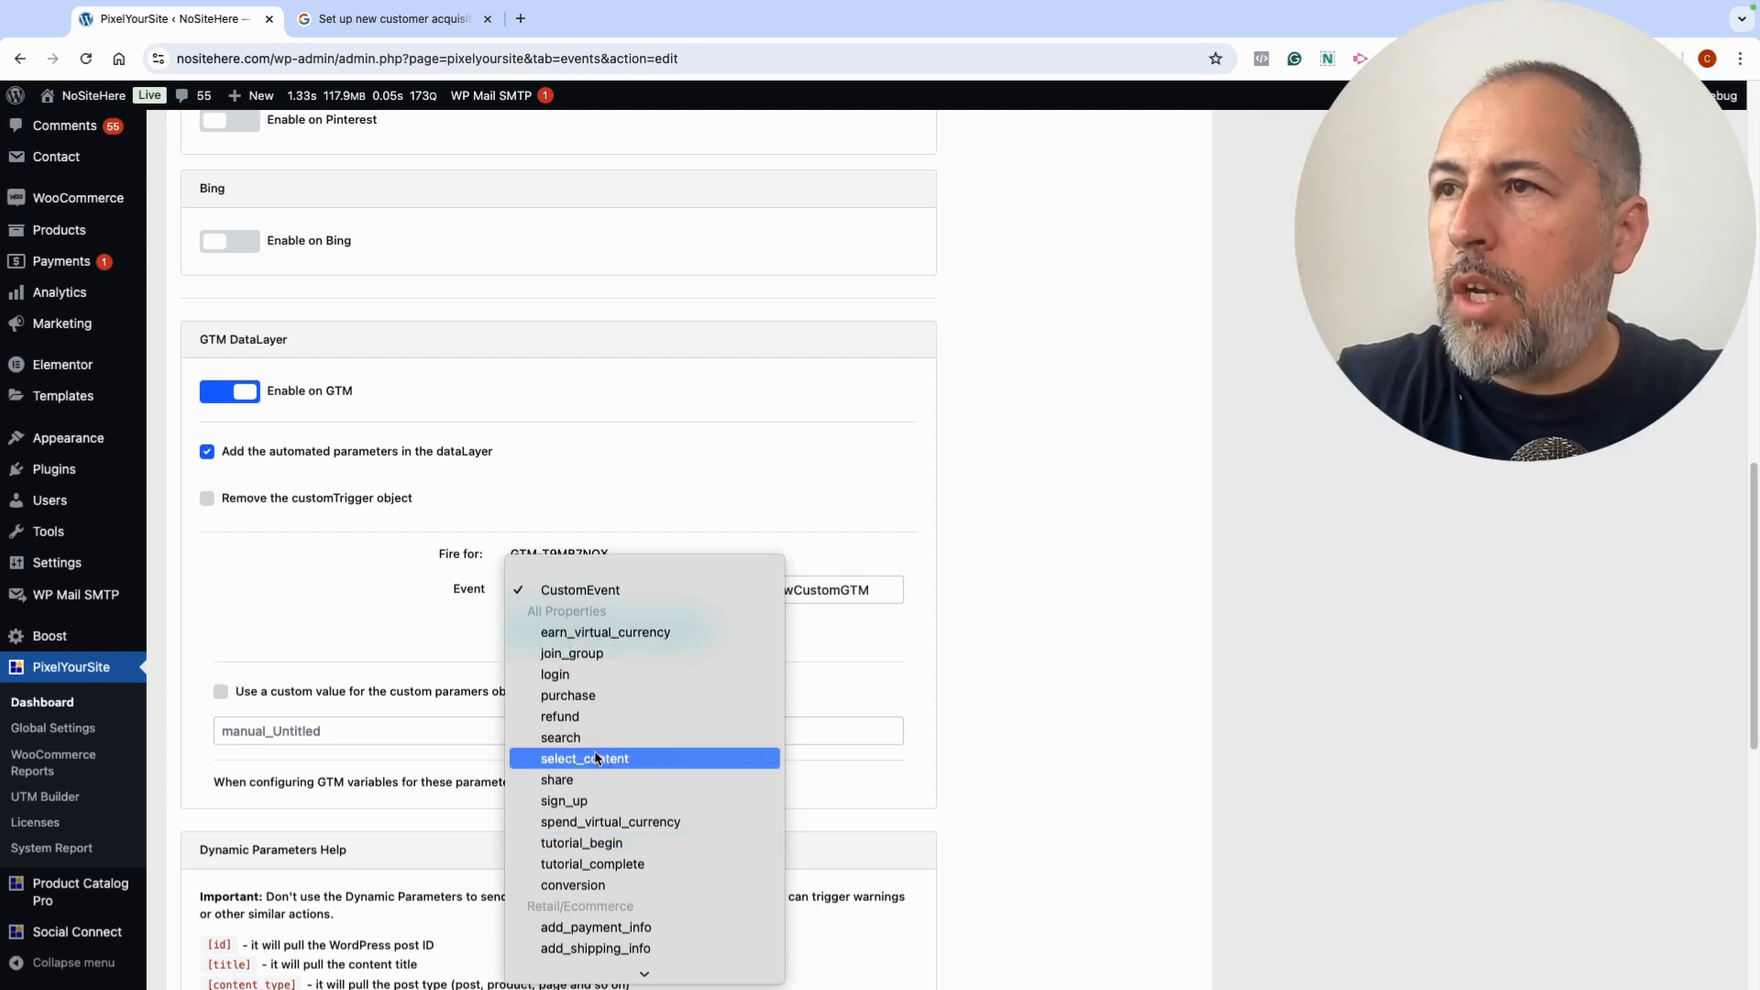
{"action": "left_click", "coordinate": [840, 651]}
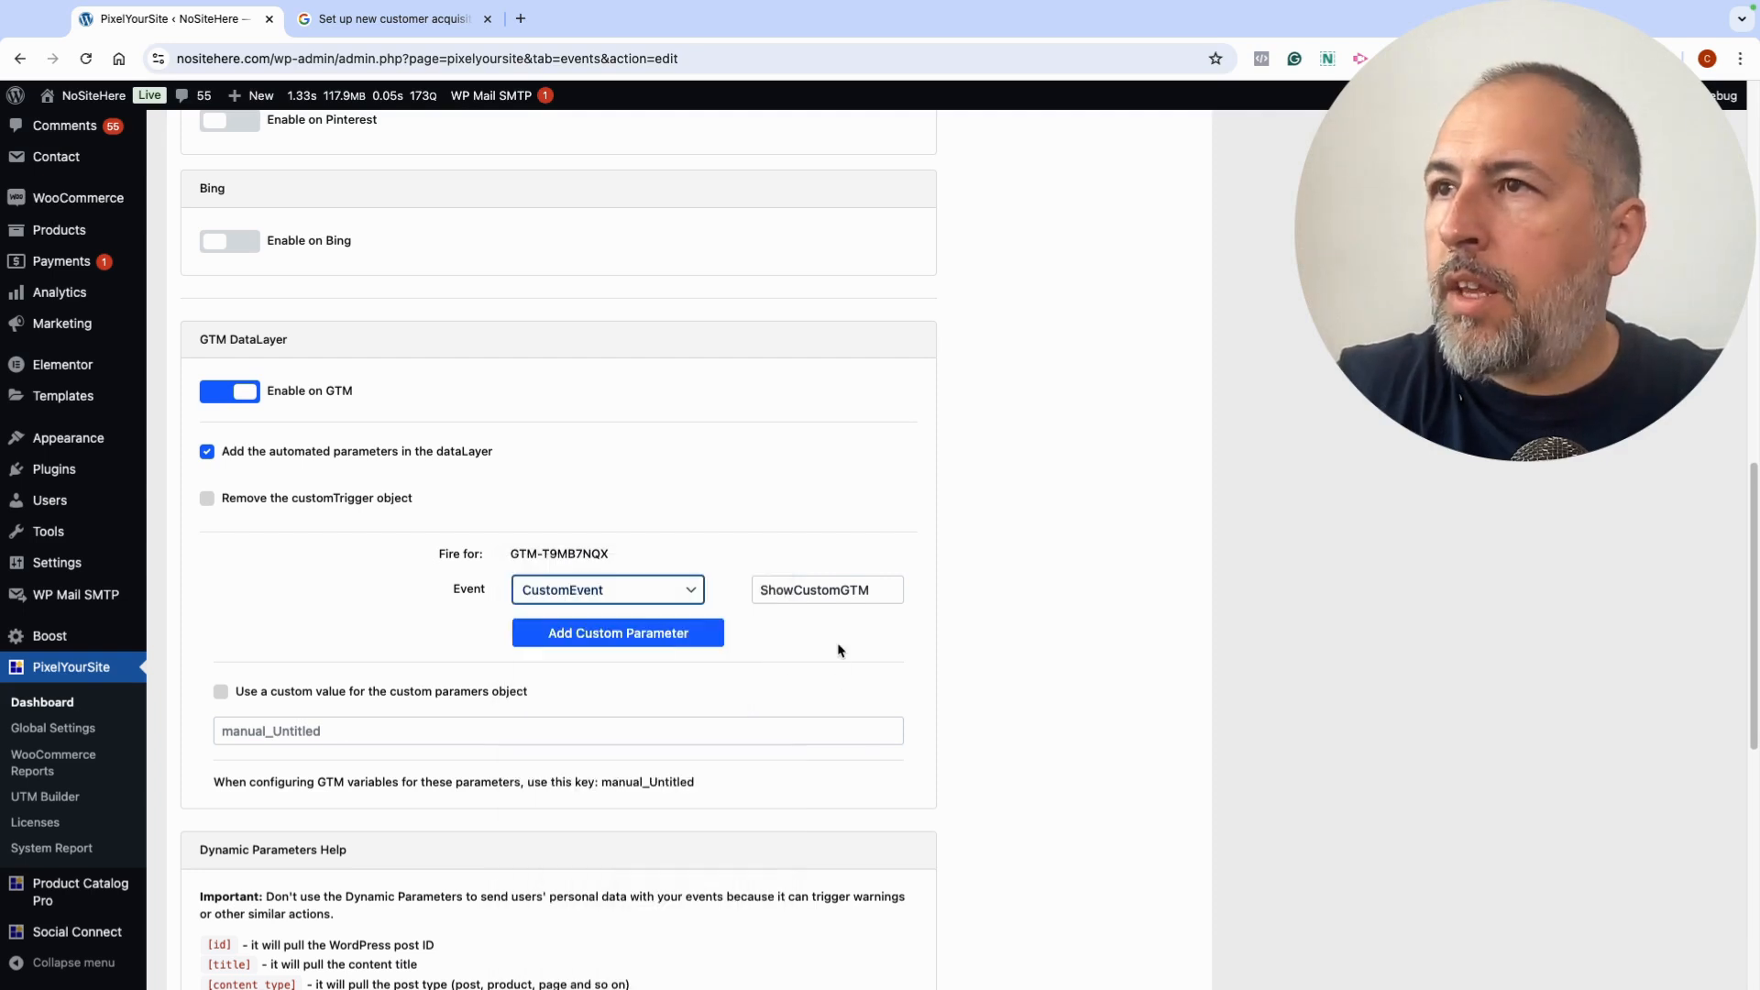
{"action": "scroll", "coordinate": [389, 563], "scroll_direction": "down", "scroll_amount": 1}
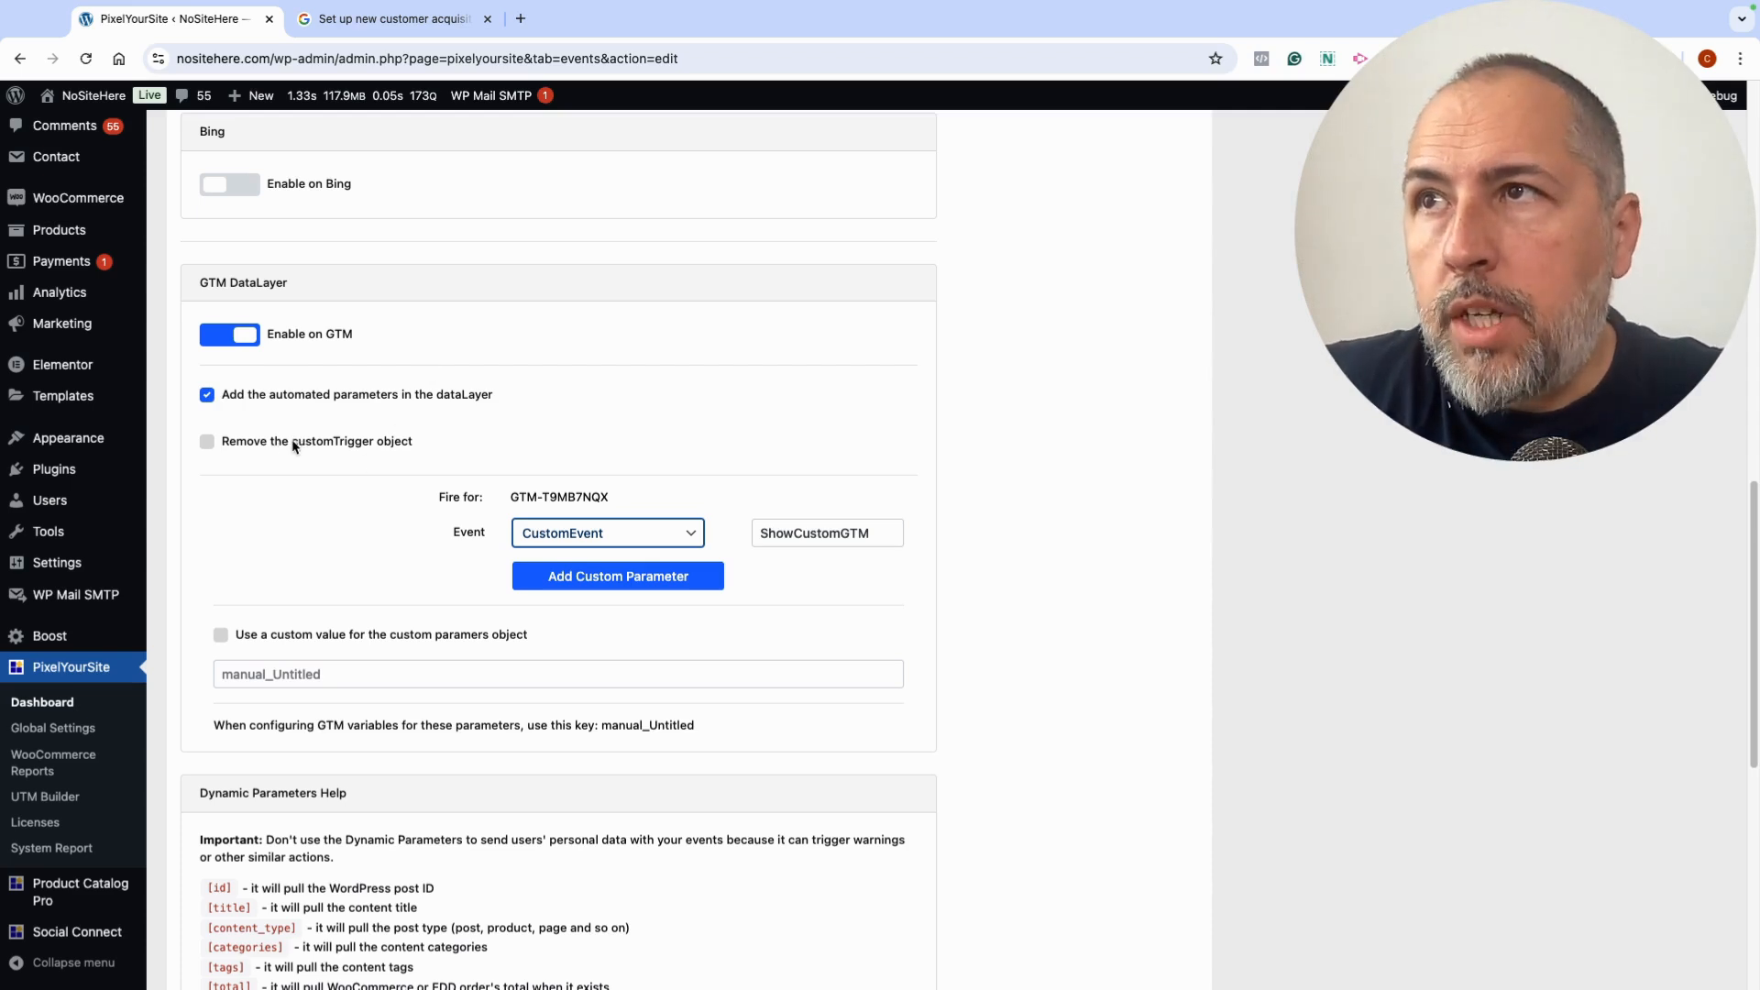
{"action": "left_click", "coordinate": [207, 442]}
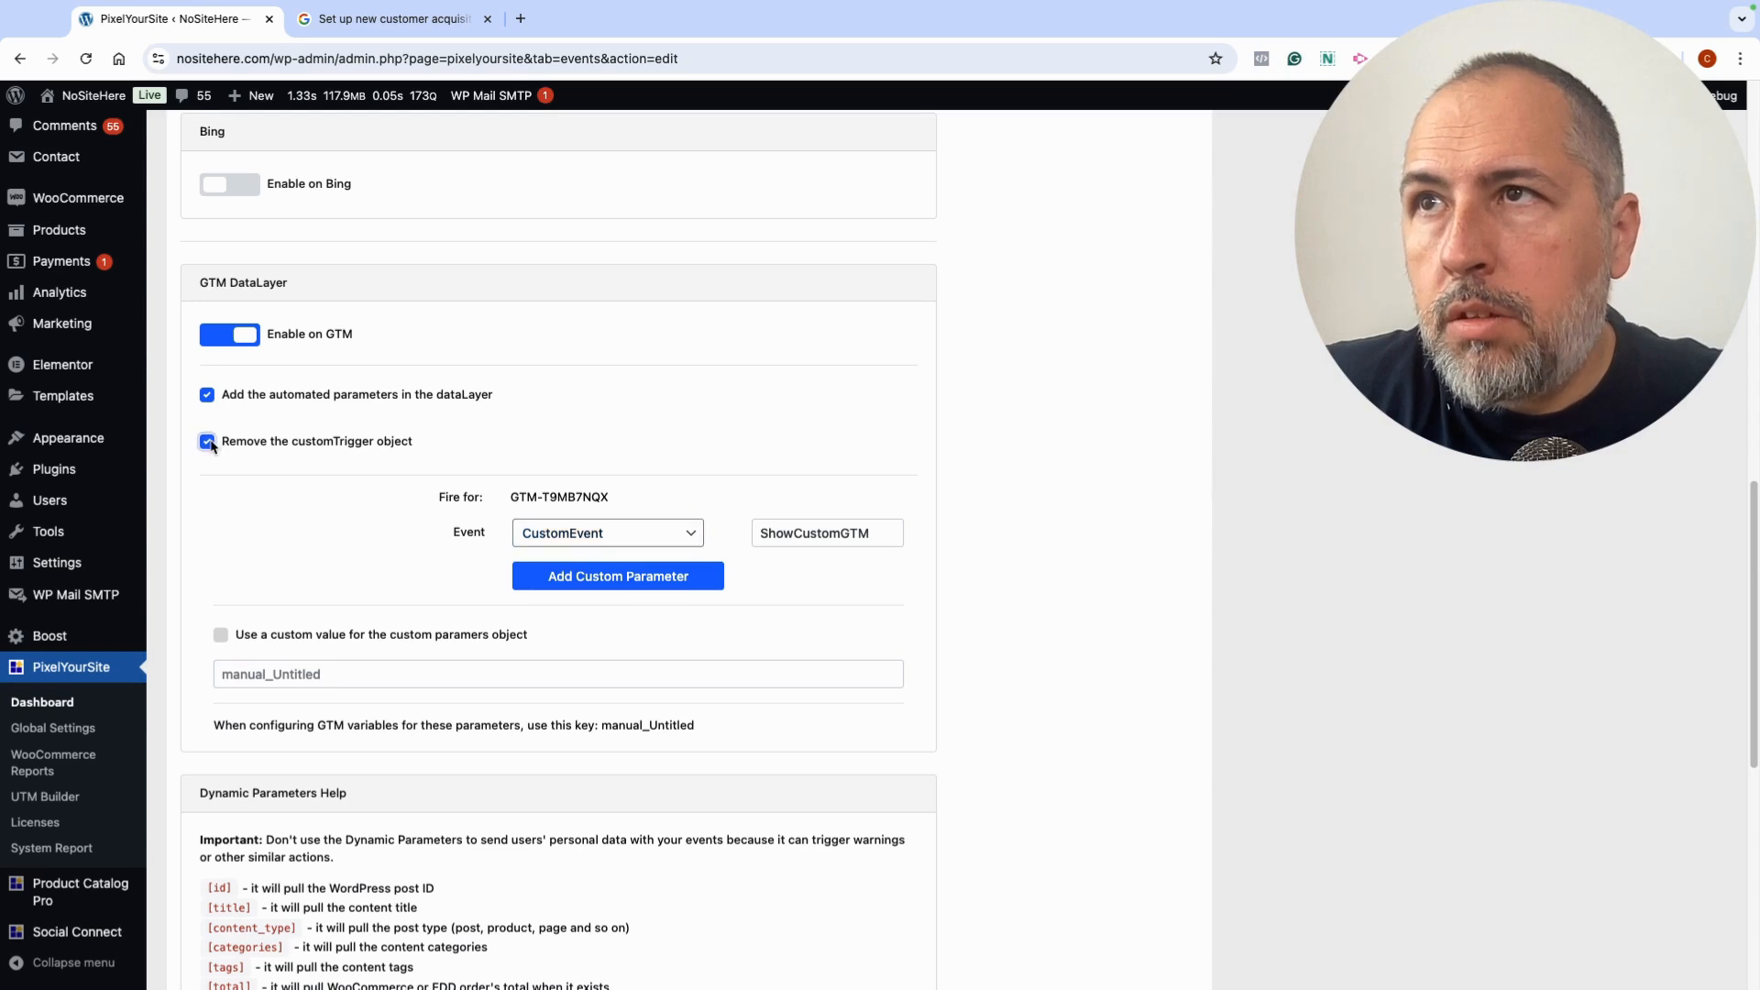
{"action": "left_click", "coordinate": [207, 442]}
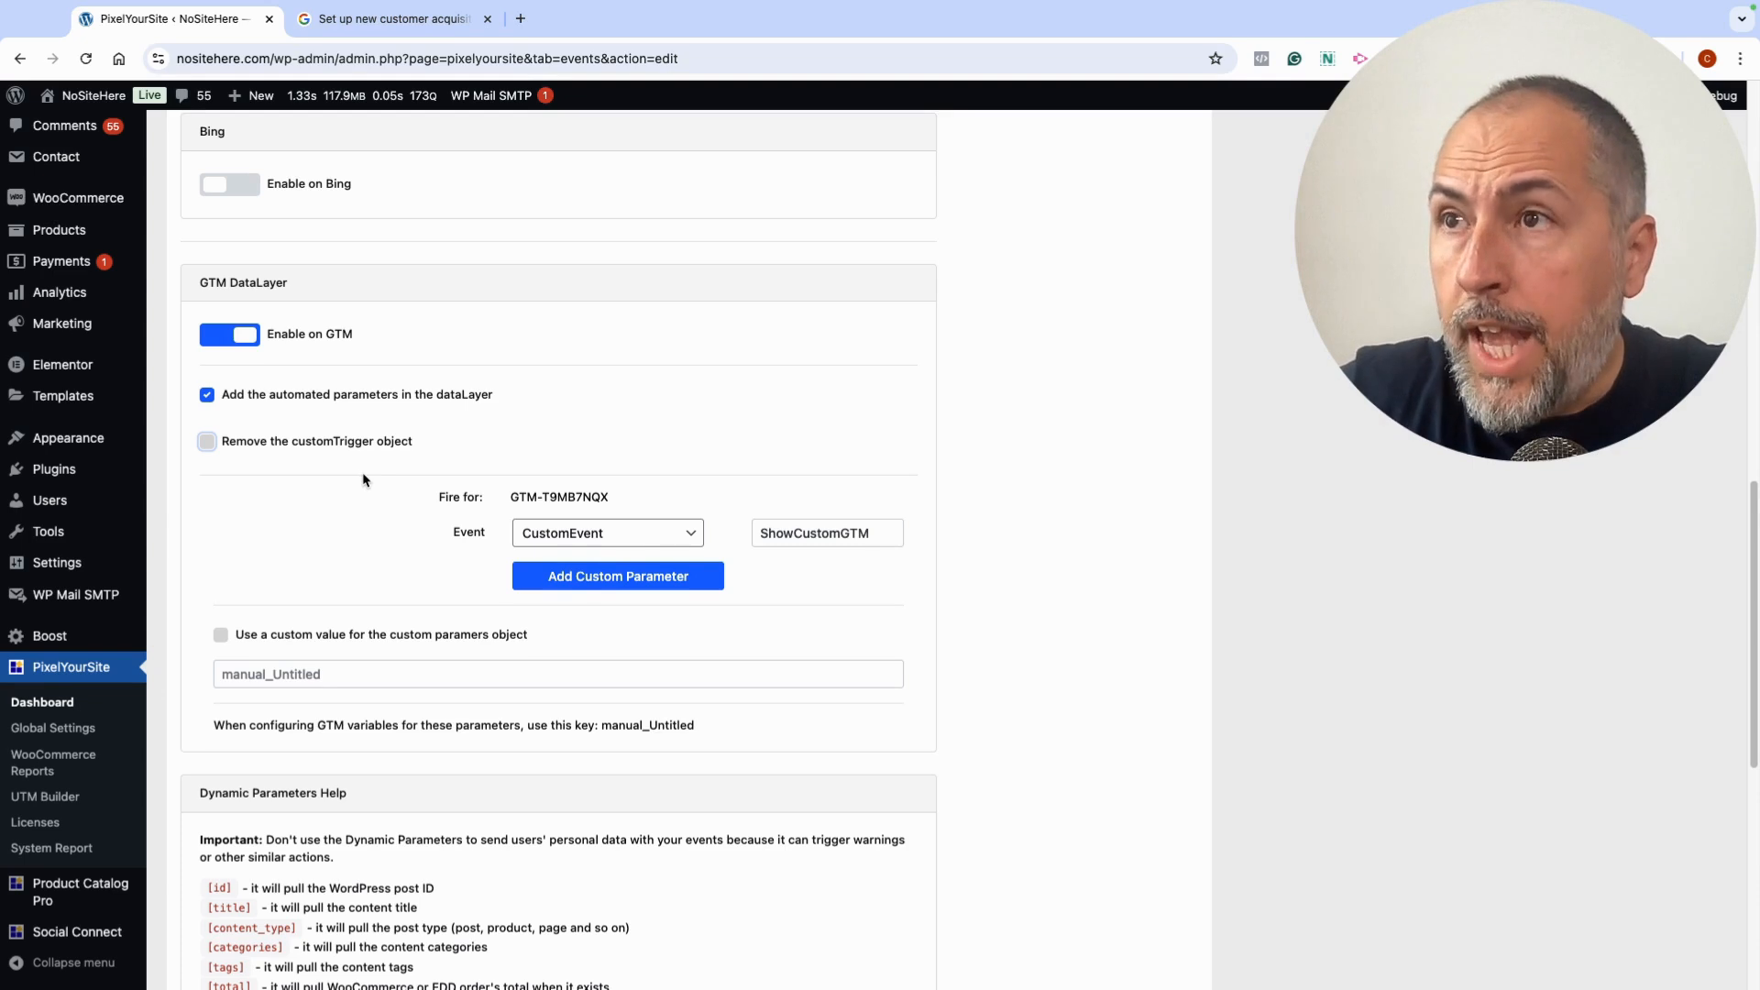
{"action": "scroll", "coordinate": [363, 480], "scroll_direction": "down", "scroll_amount": 1}
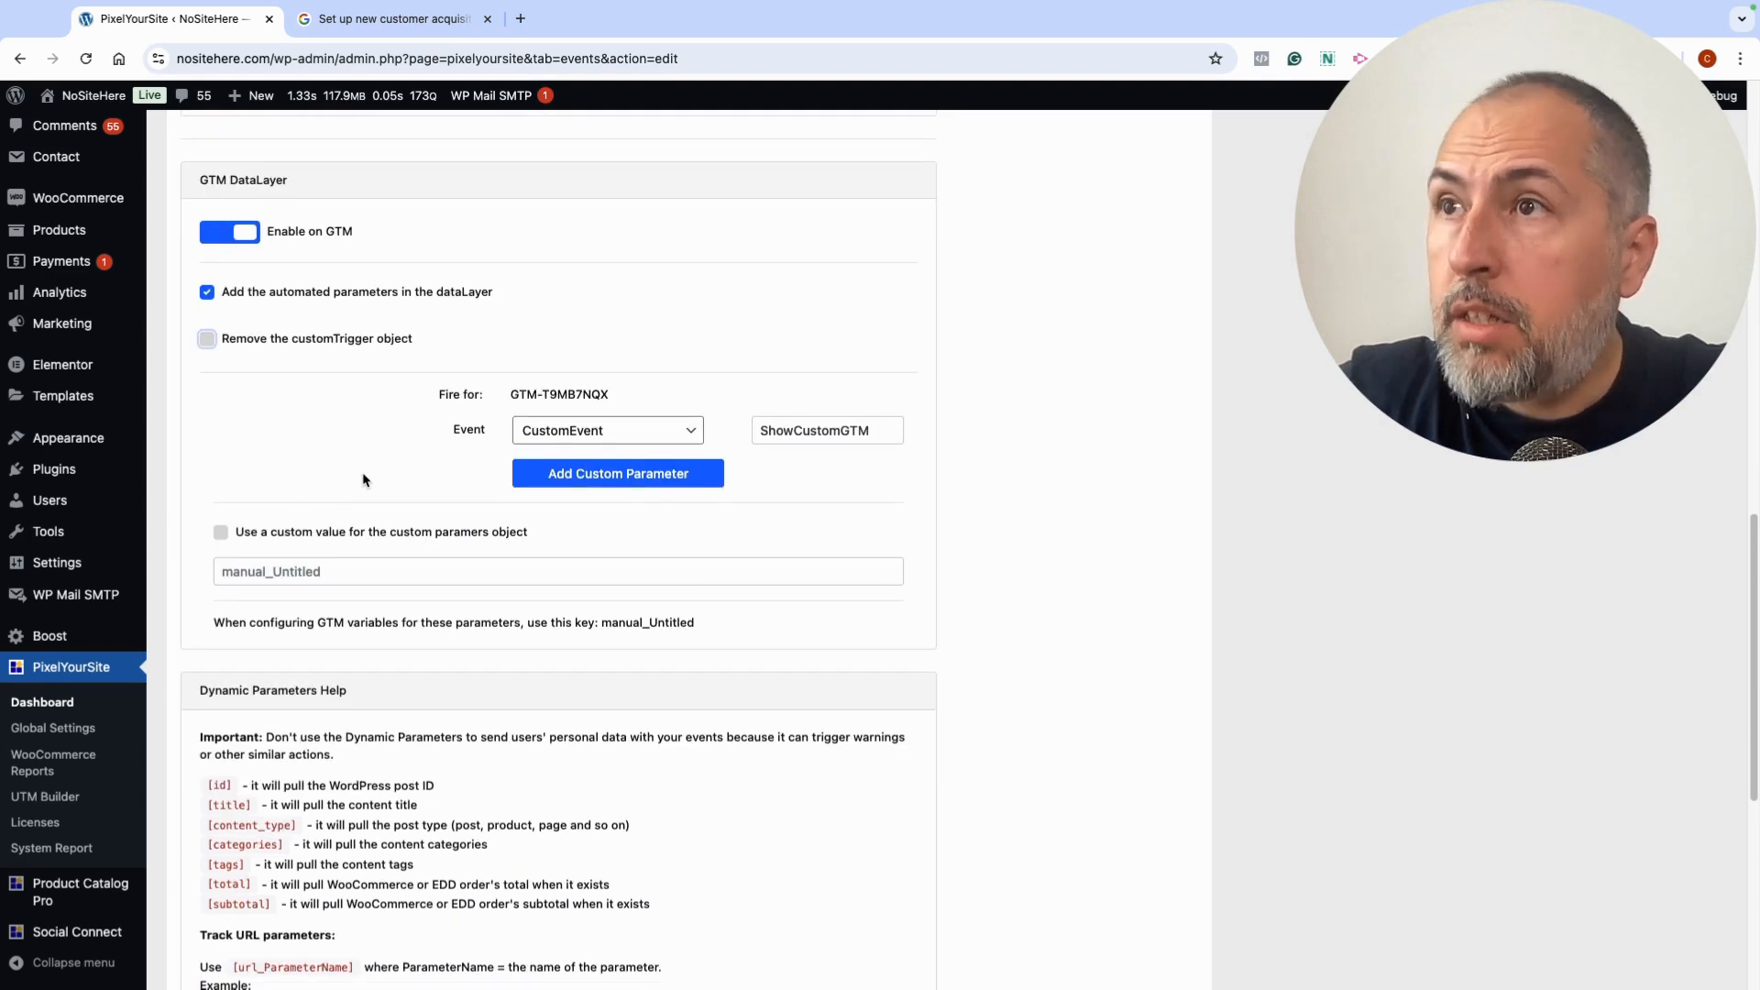
{"action": "left_click", "coordinate": [220, 537]}
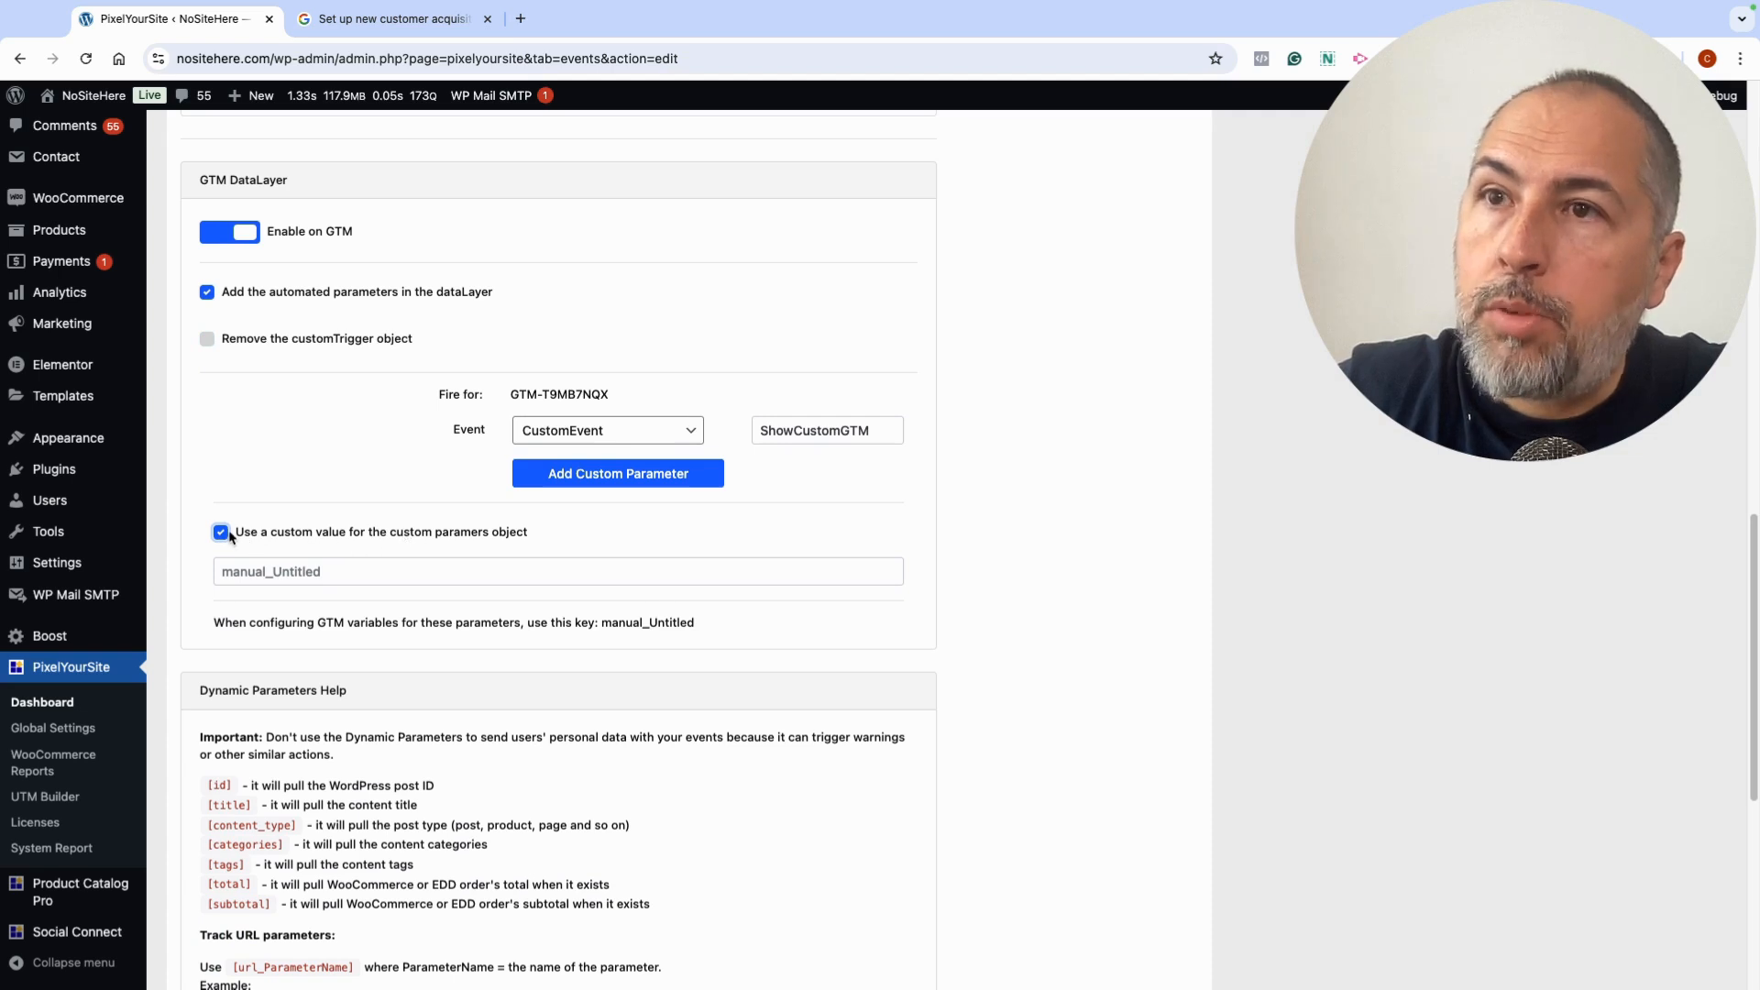
{"action": "left_click", "coordinate": [222, 533]}
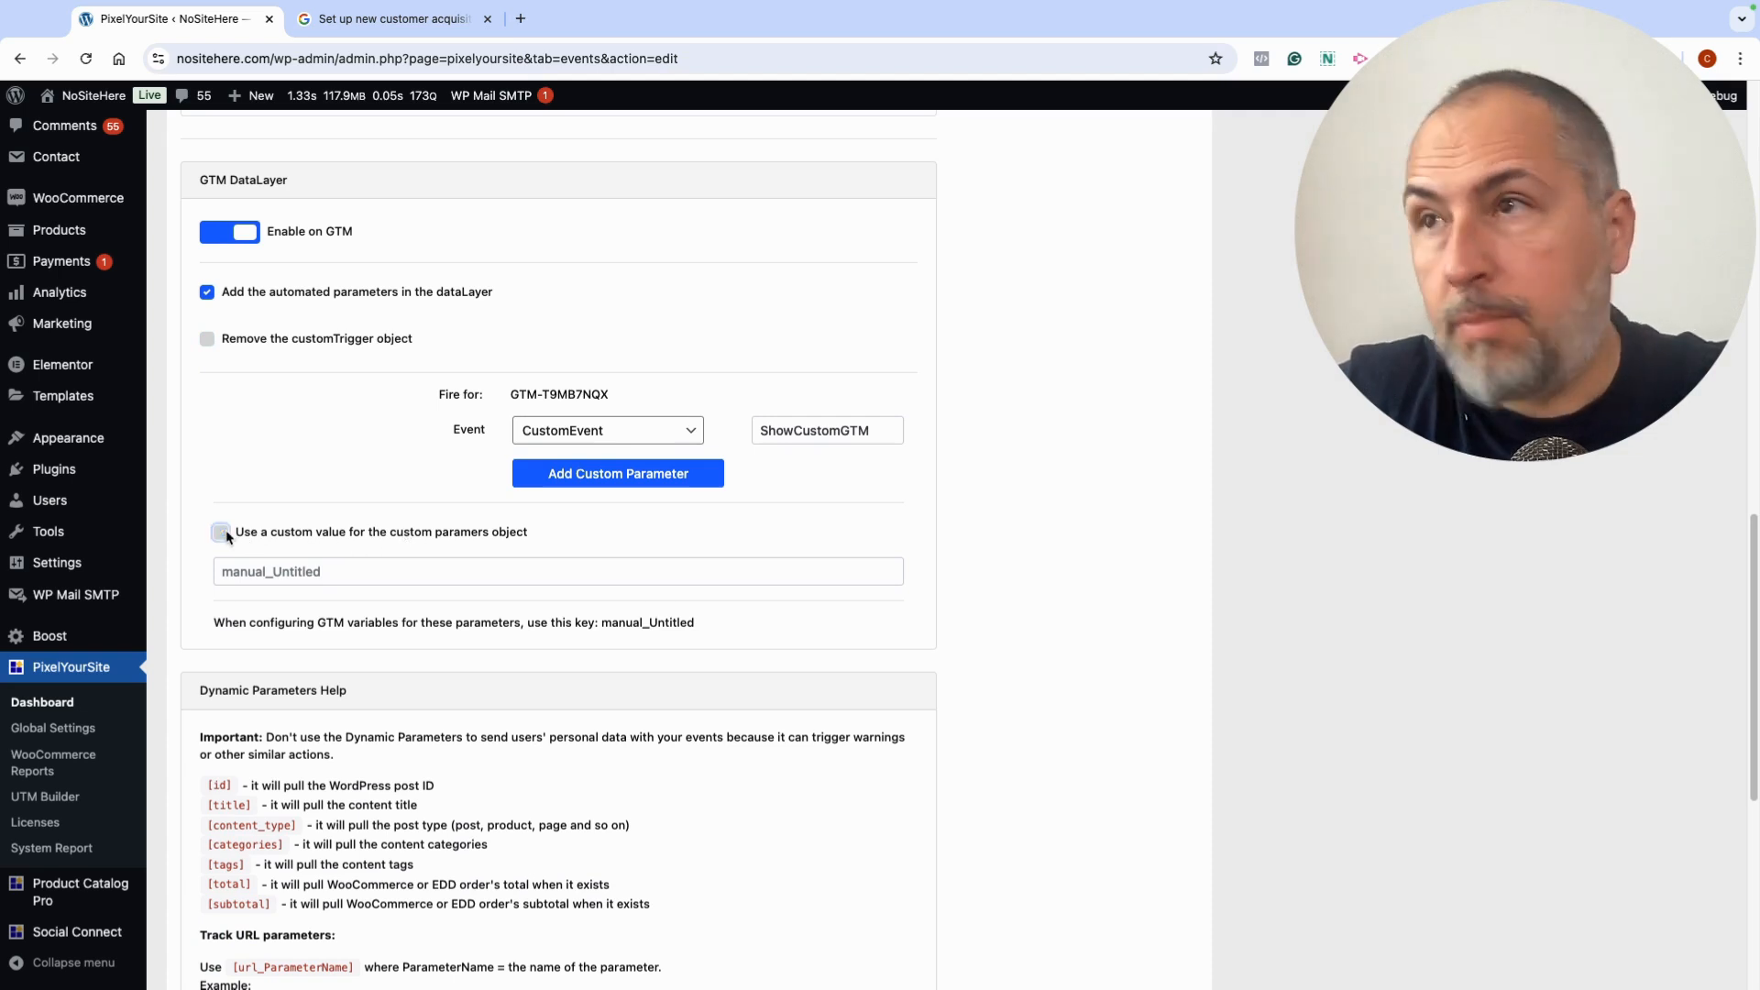
Add a custom parameter named value1 with the value 100 to the GTM event
{"action": "left_click", "coordinate": [586, 475]}
{"action": "left_click", "coordinate": [326, 472]}
{"action": "type", "text": "value"}
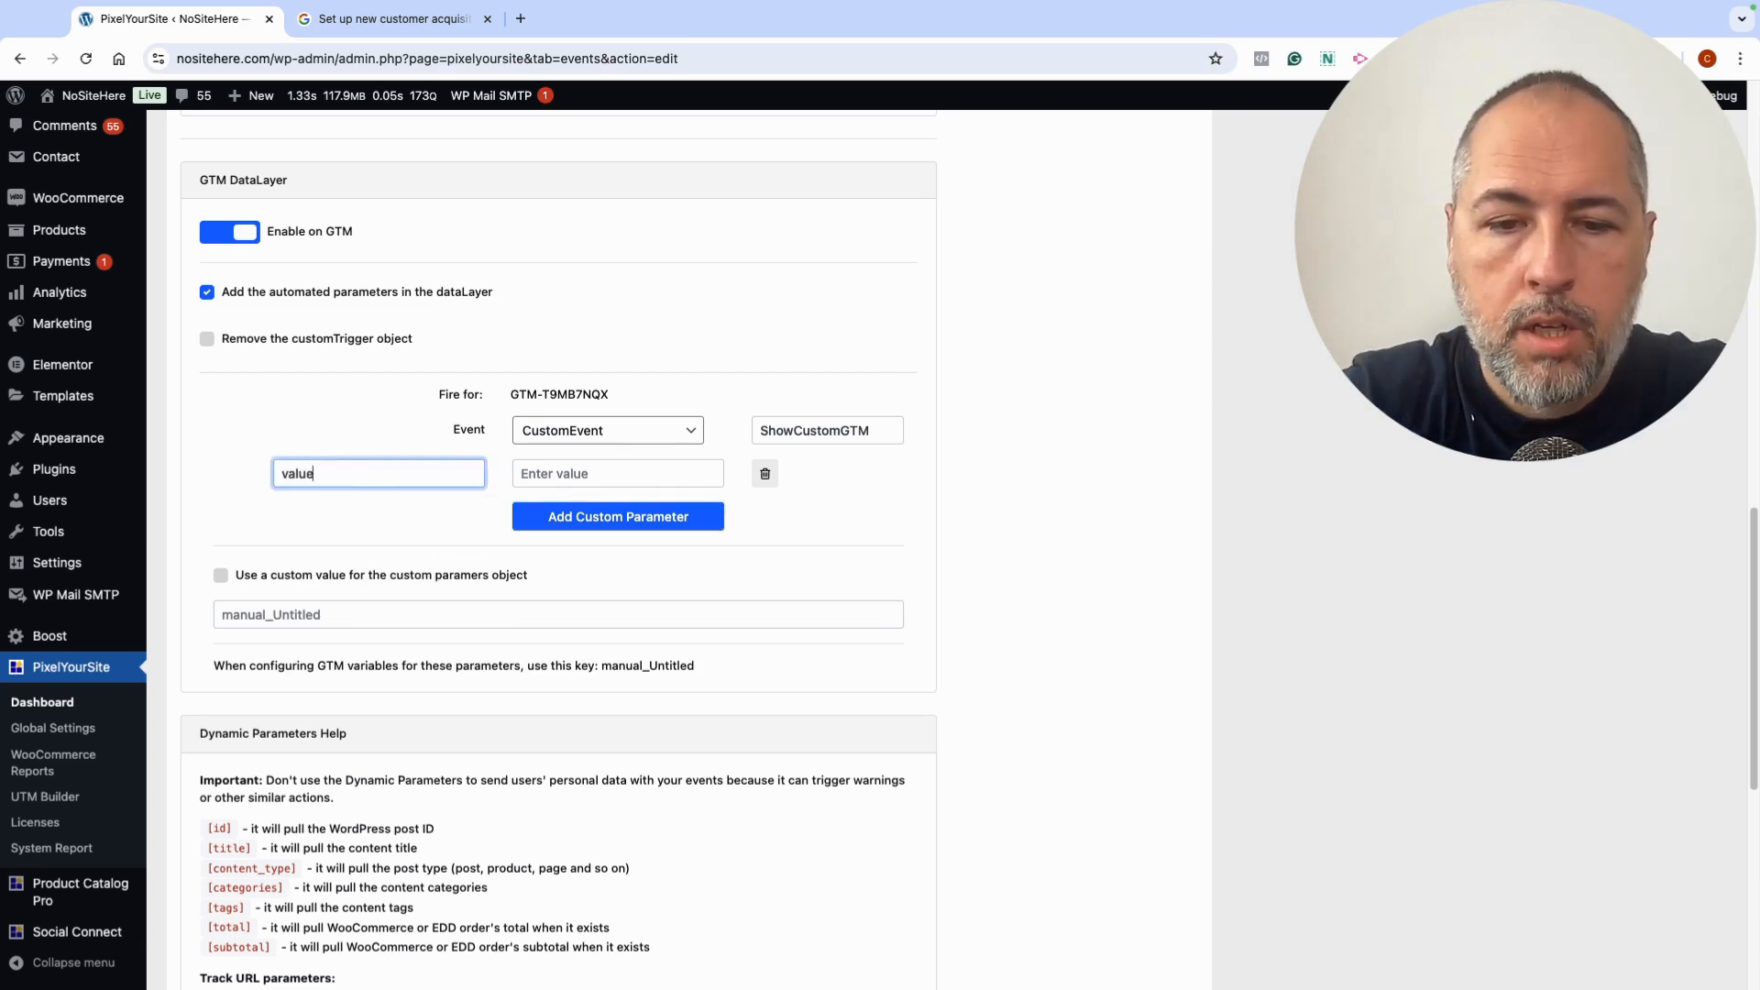
{"action": "type", "text": "1"}
{"action": "left_click", "coordinate": [596, 475]}
{"action": "type", "text": "1-"}
{"action": "type", "text": "00"}
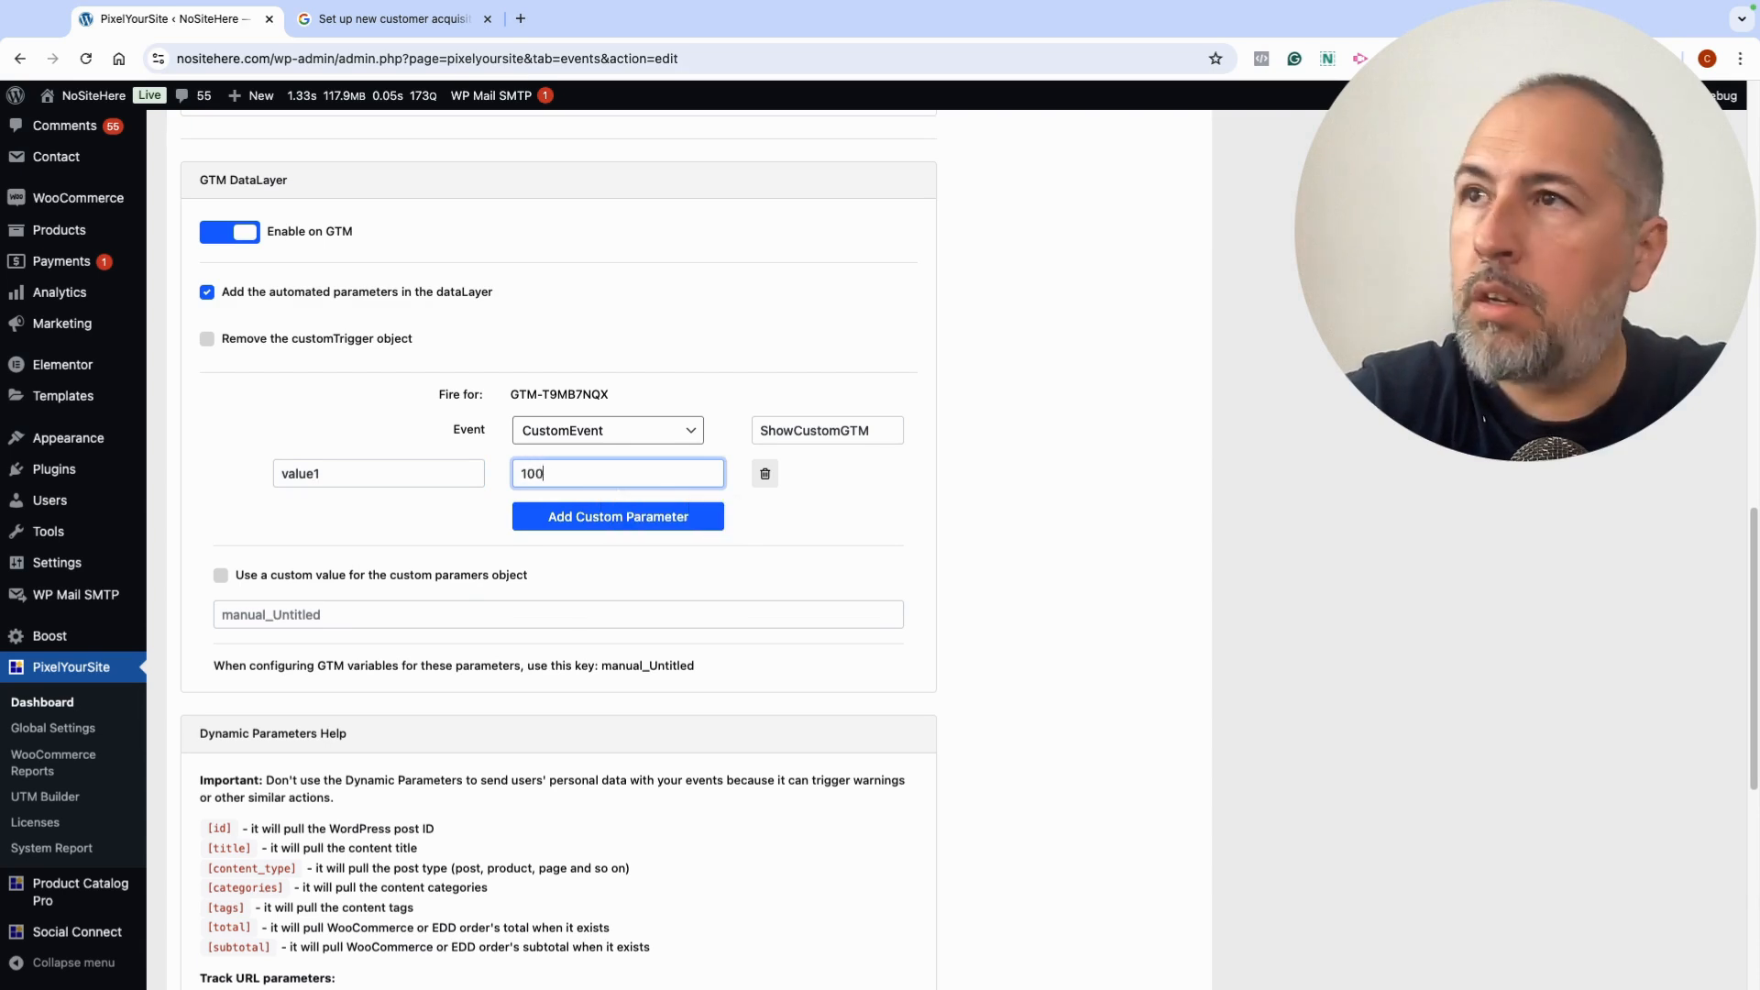
Add a second custom parameter named value2 with the value something to the GTM event
{"action": "left_click", "coordinate": [573, 520]}
{"action": "left_click", "coordinate": [356, 518]}
{"action": "type", "text": "value2"}
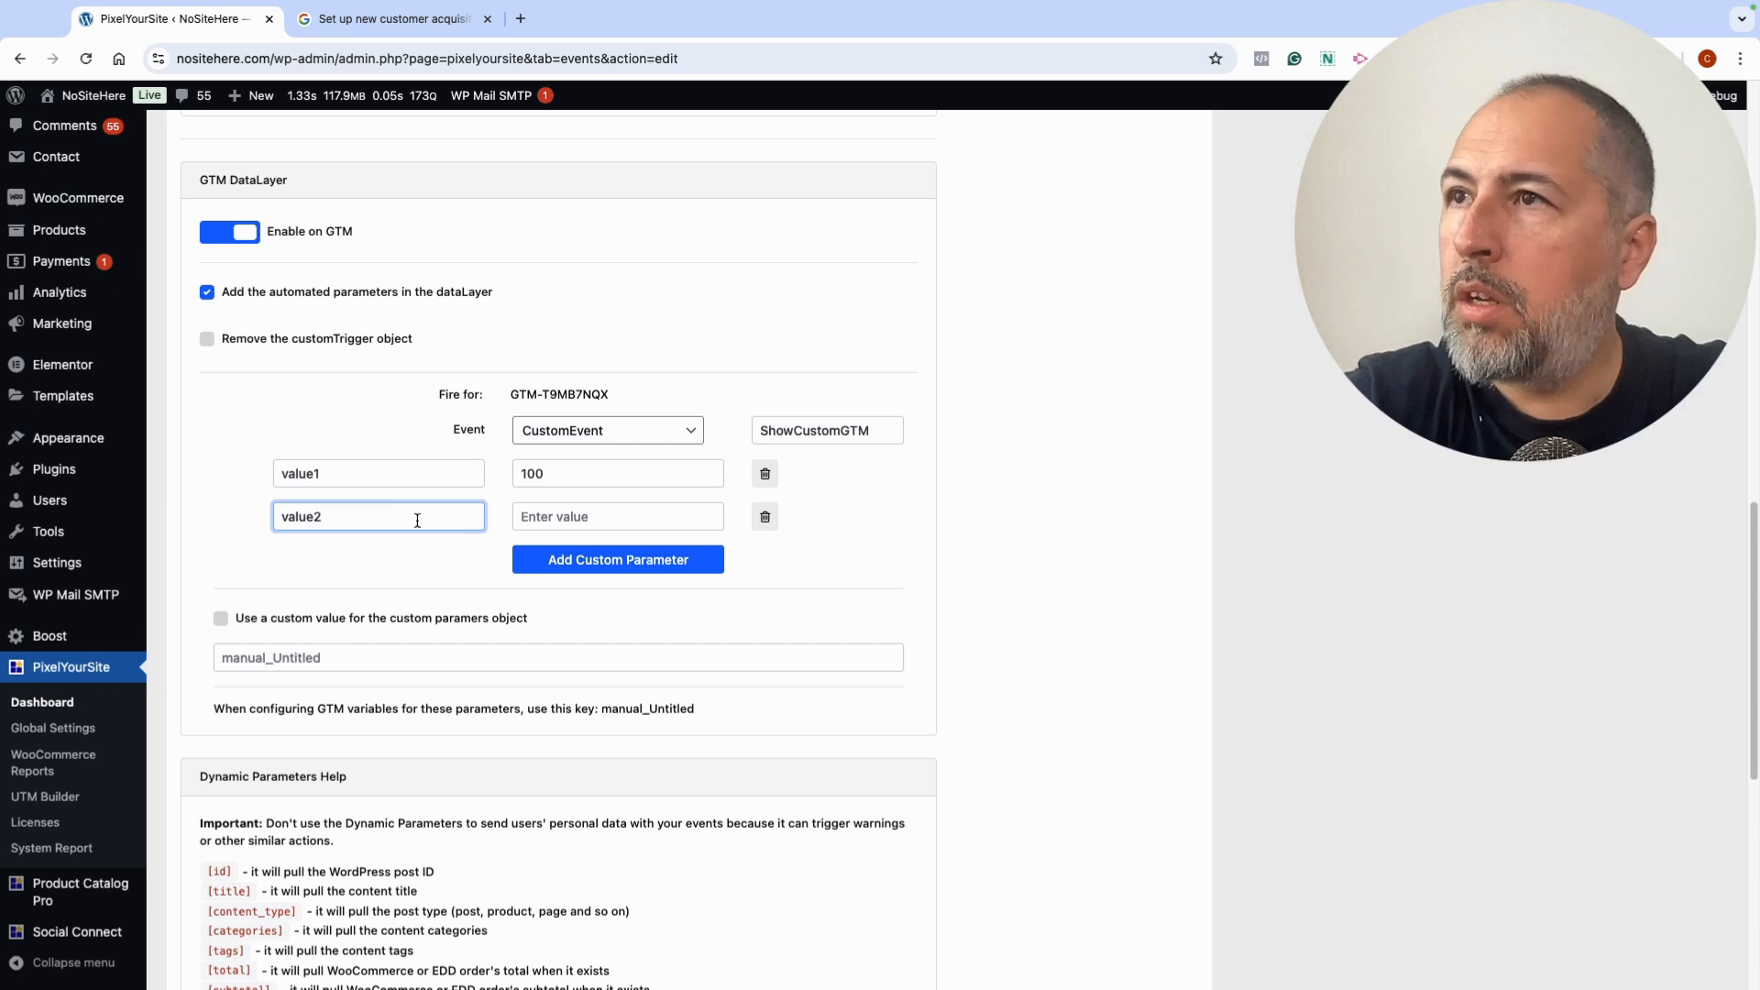
{"action": "left_click", "coordinate": [547, 520]}
{"action": "type", "text": "some"}
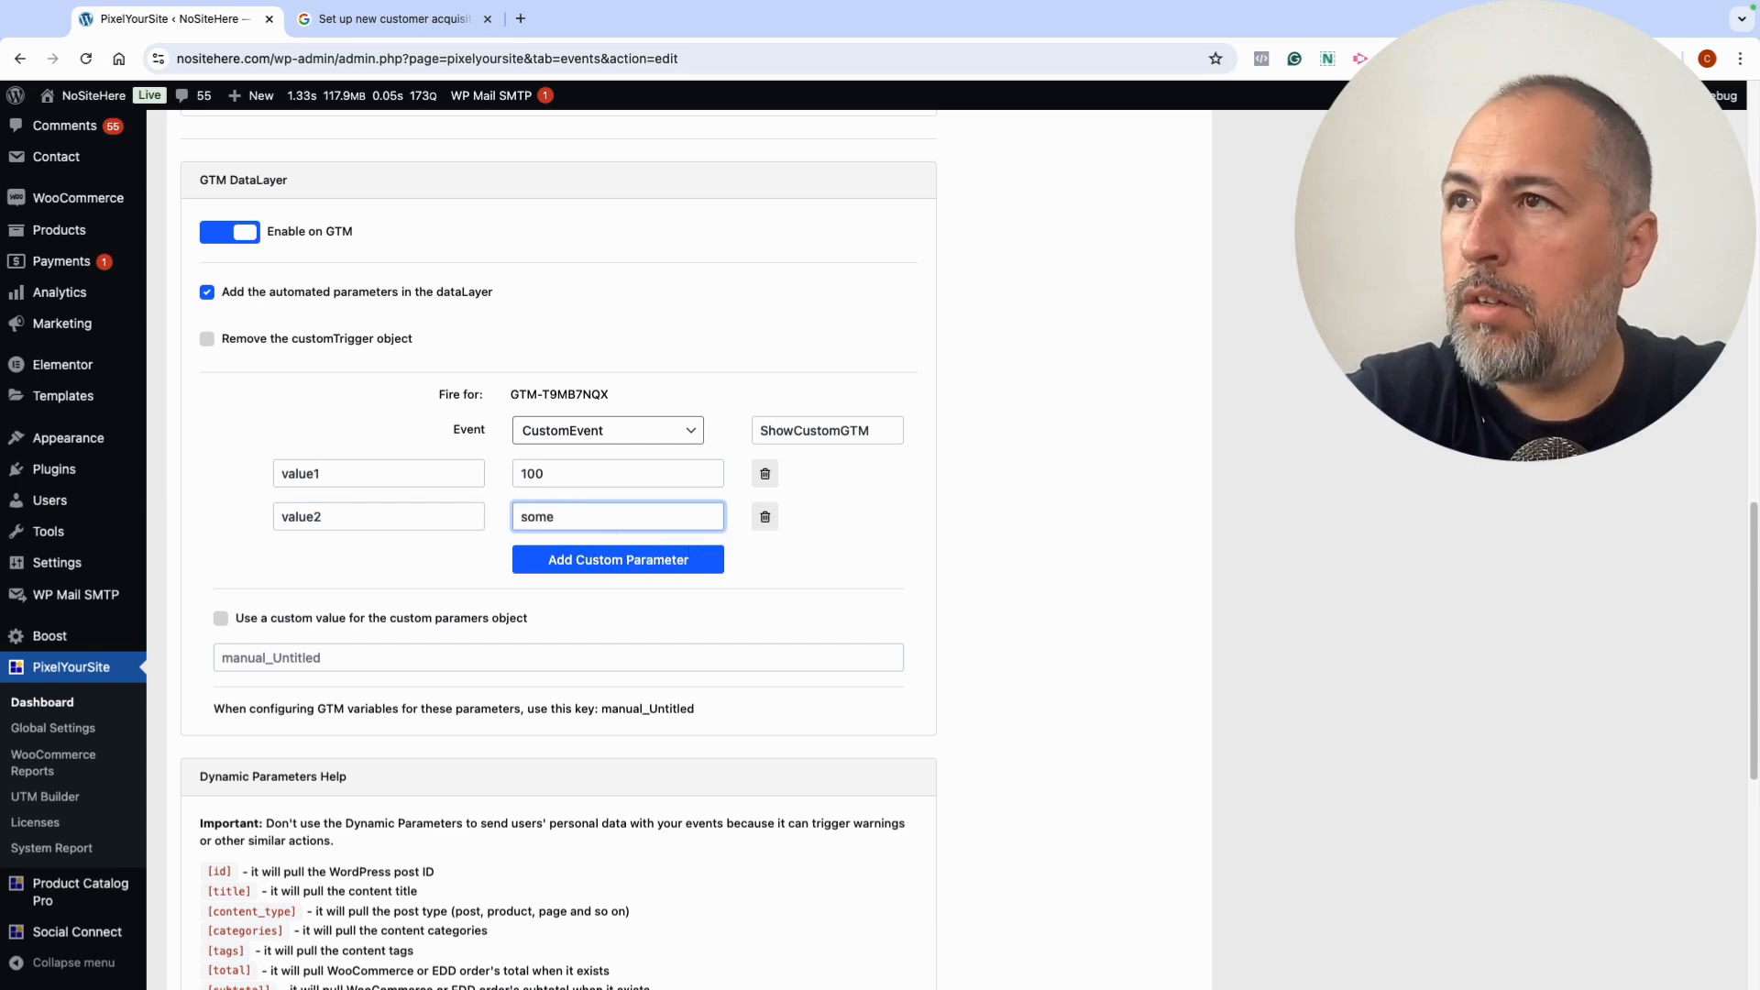
{"action": "type", "text": "thing"}
{"action": "key", "text": "BackSpace"}
{"action": "key", "text": "BackSpace"}
{"action": "key", "text": "BackSpace"}
{"action": "key", "text": "BackSpace"}
{"action": "type", "text": "hing"}
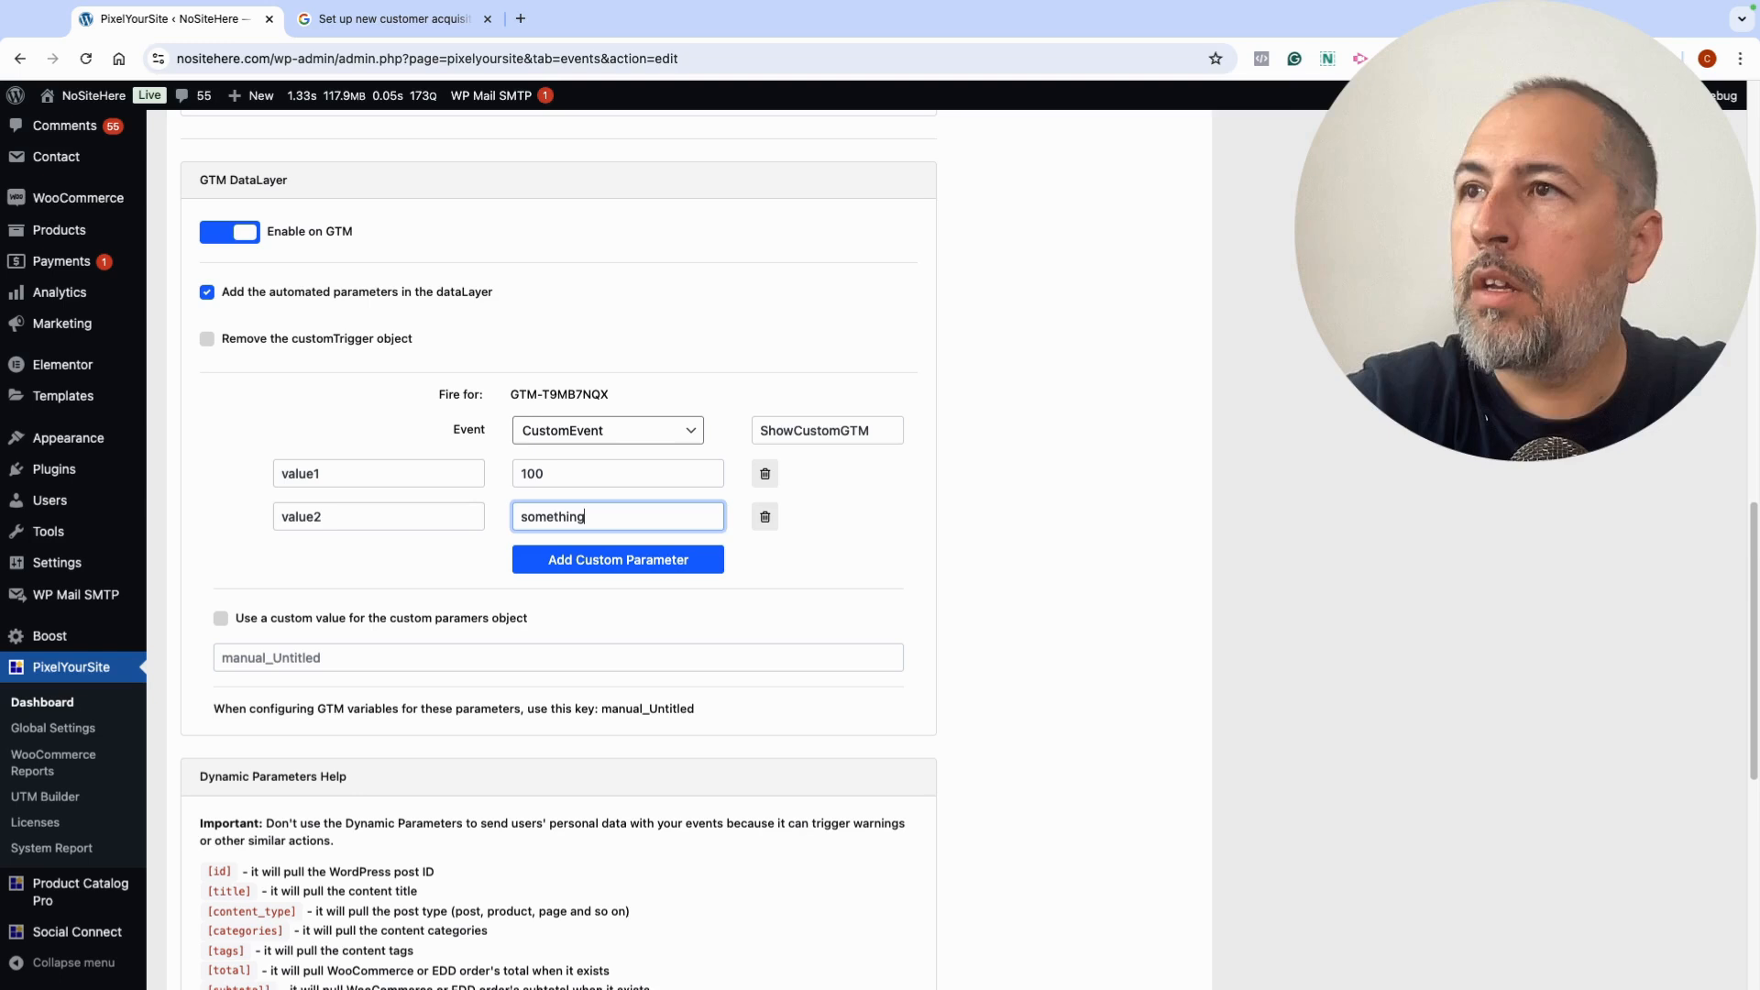
{"action": "left_click", "coordinate": [787, 561]}
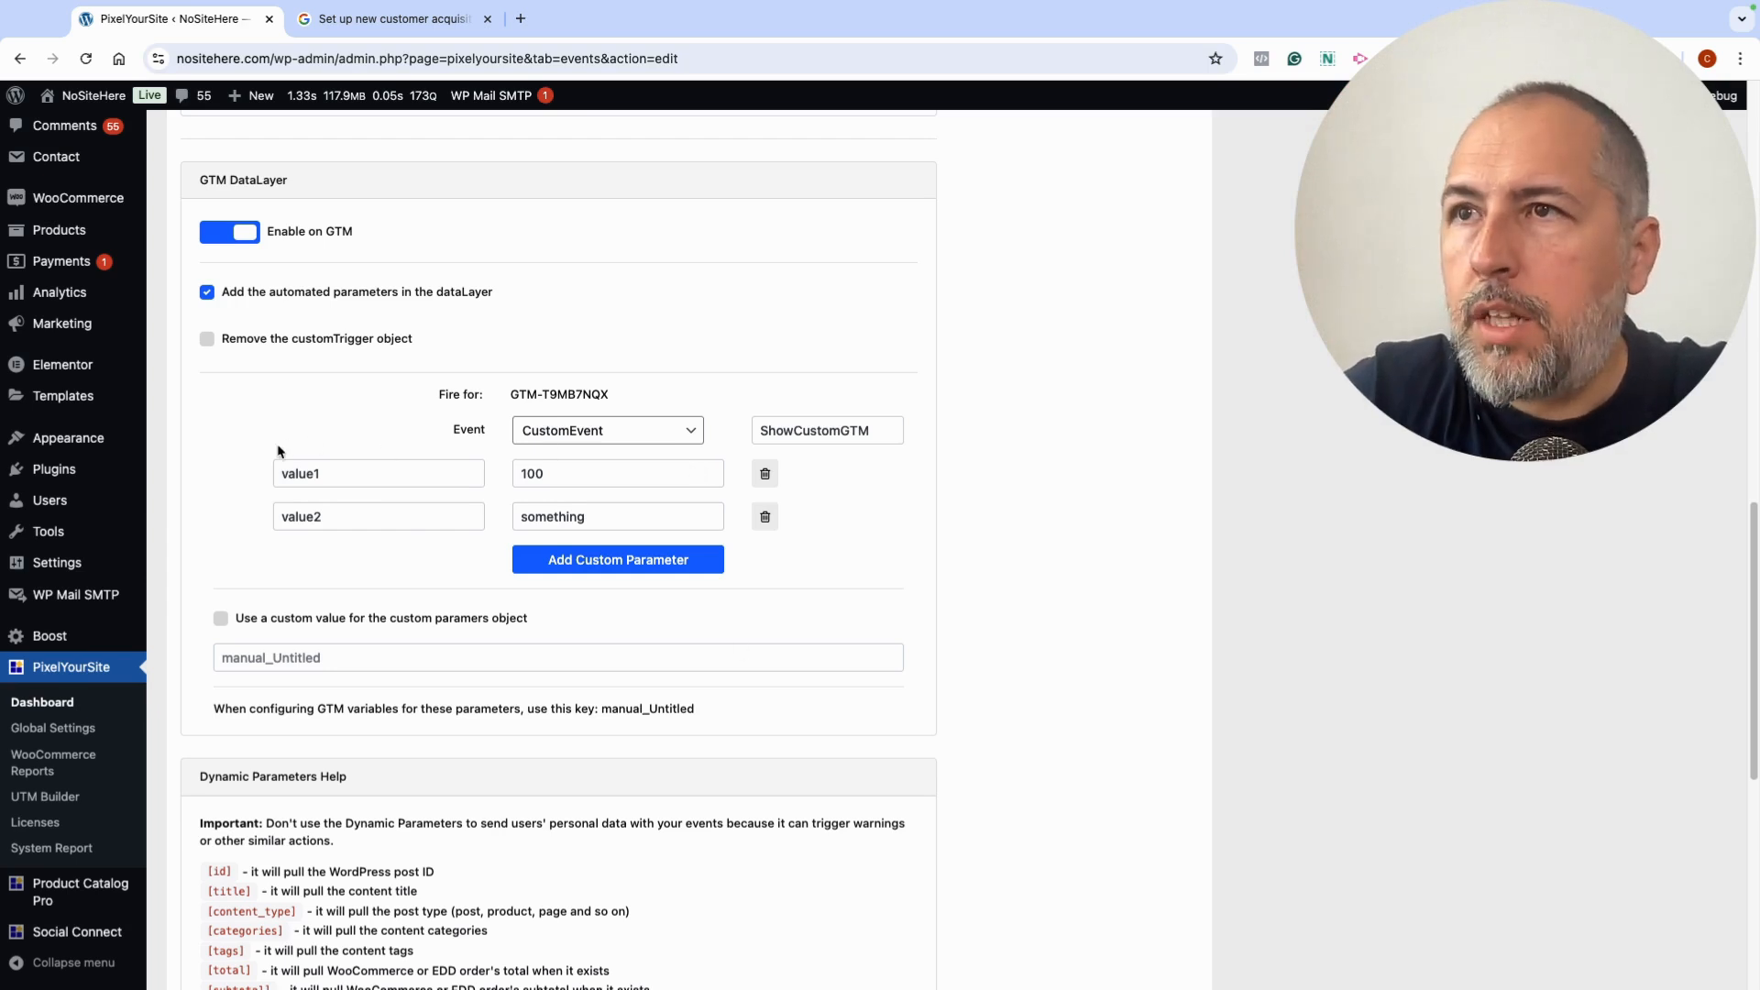
Leave the custom value for the custom parameters object turned off and save the event
{"action": "left_click", "coordinate": [221, 620]}
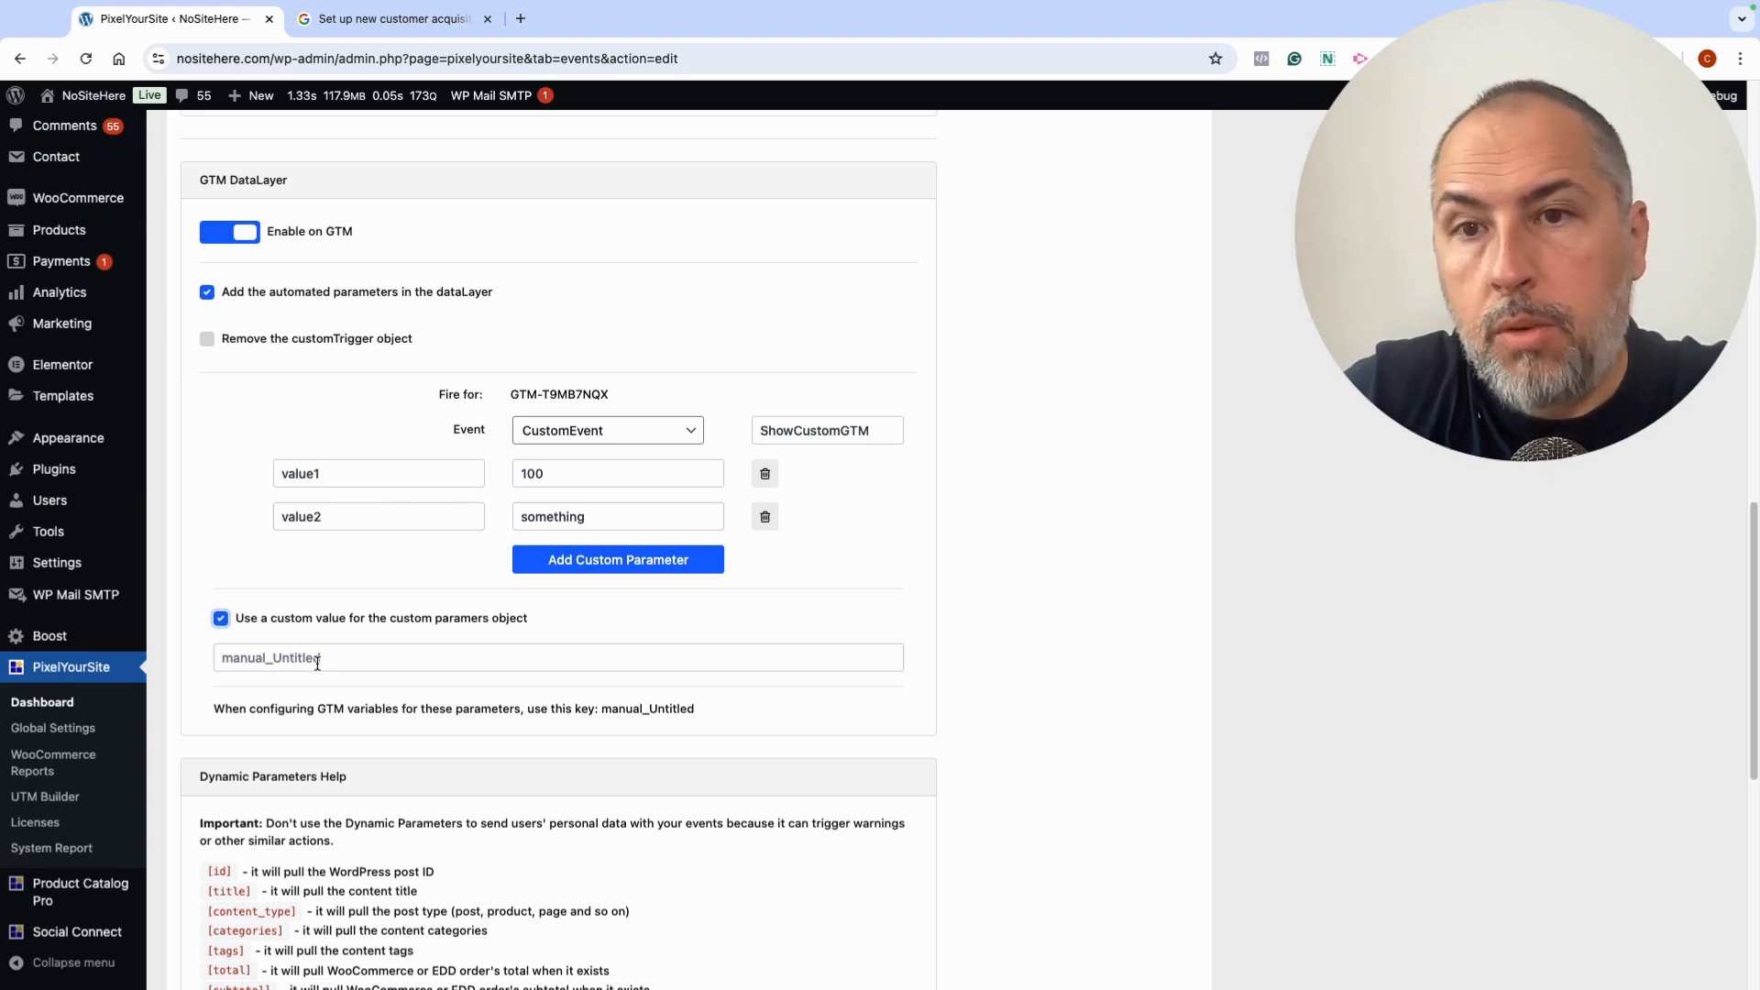
{"action": "left_click", "coordinate": [221, 618]}
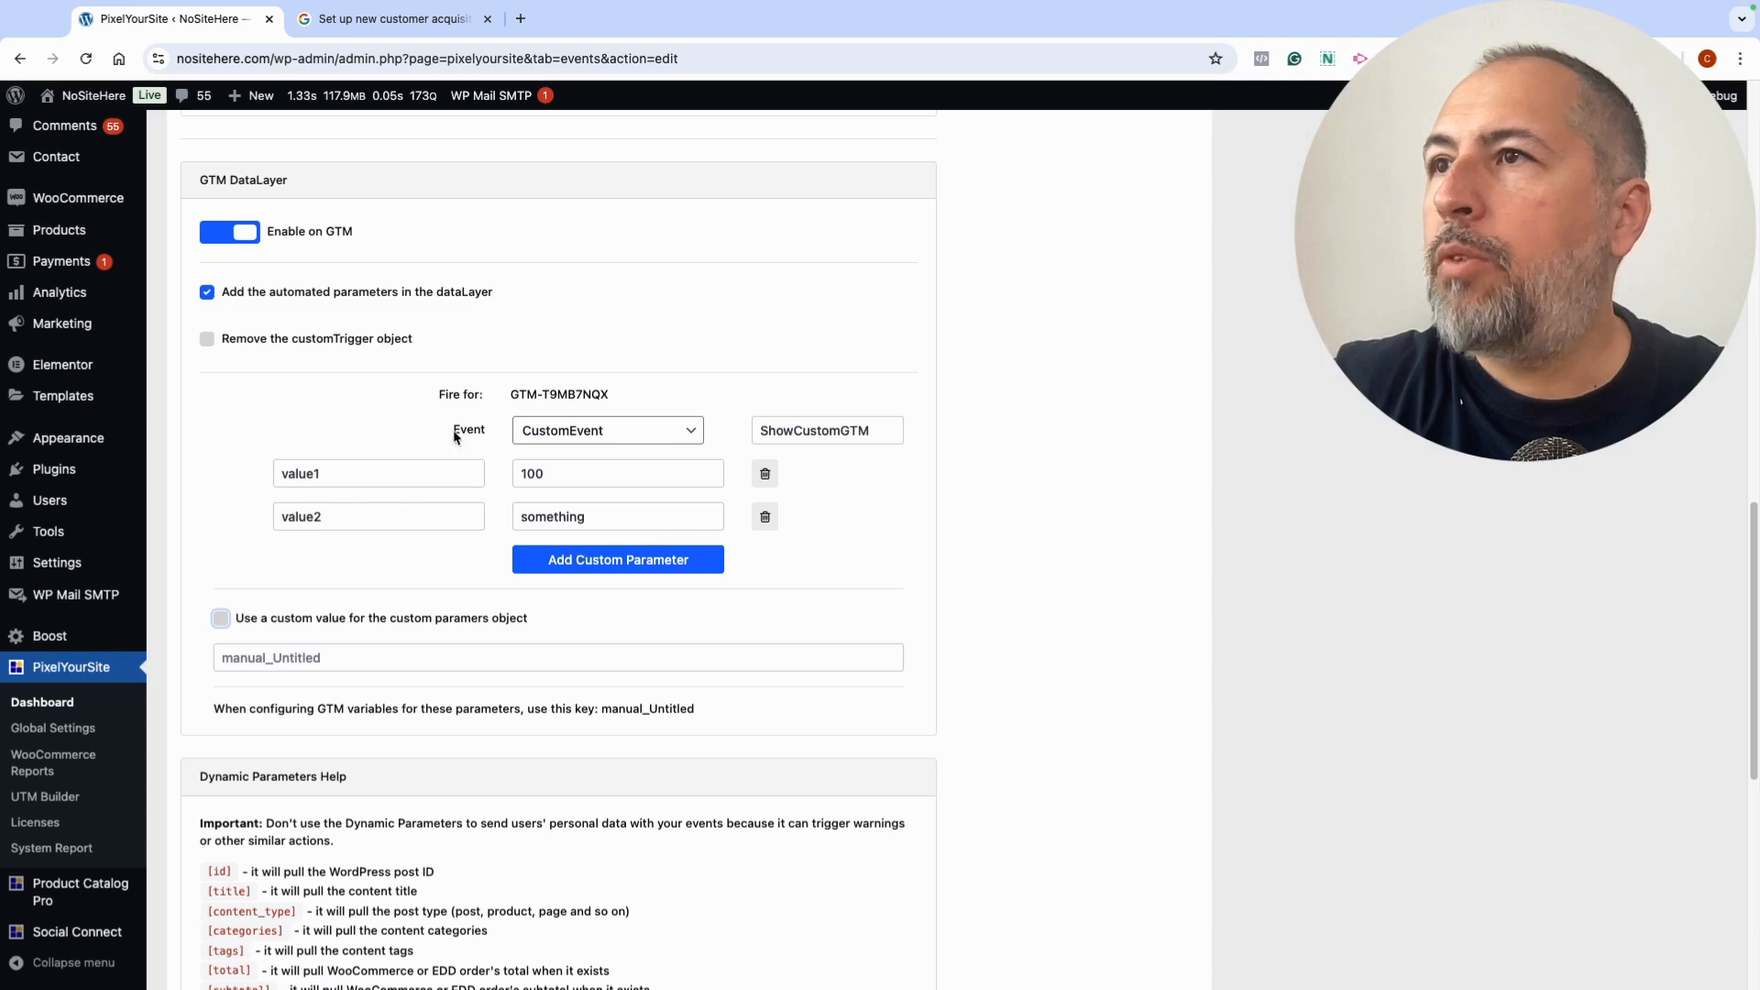
{"action": "scroll", "coordinate": [435, 553], "scroll_direction": "down", "scroll_amount": 7}
{"action": "left_click", "coordinate": [540, 900]}
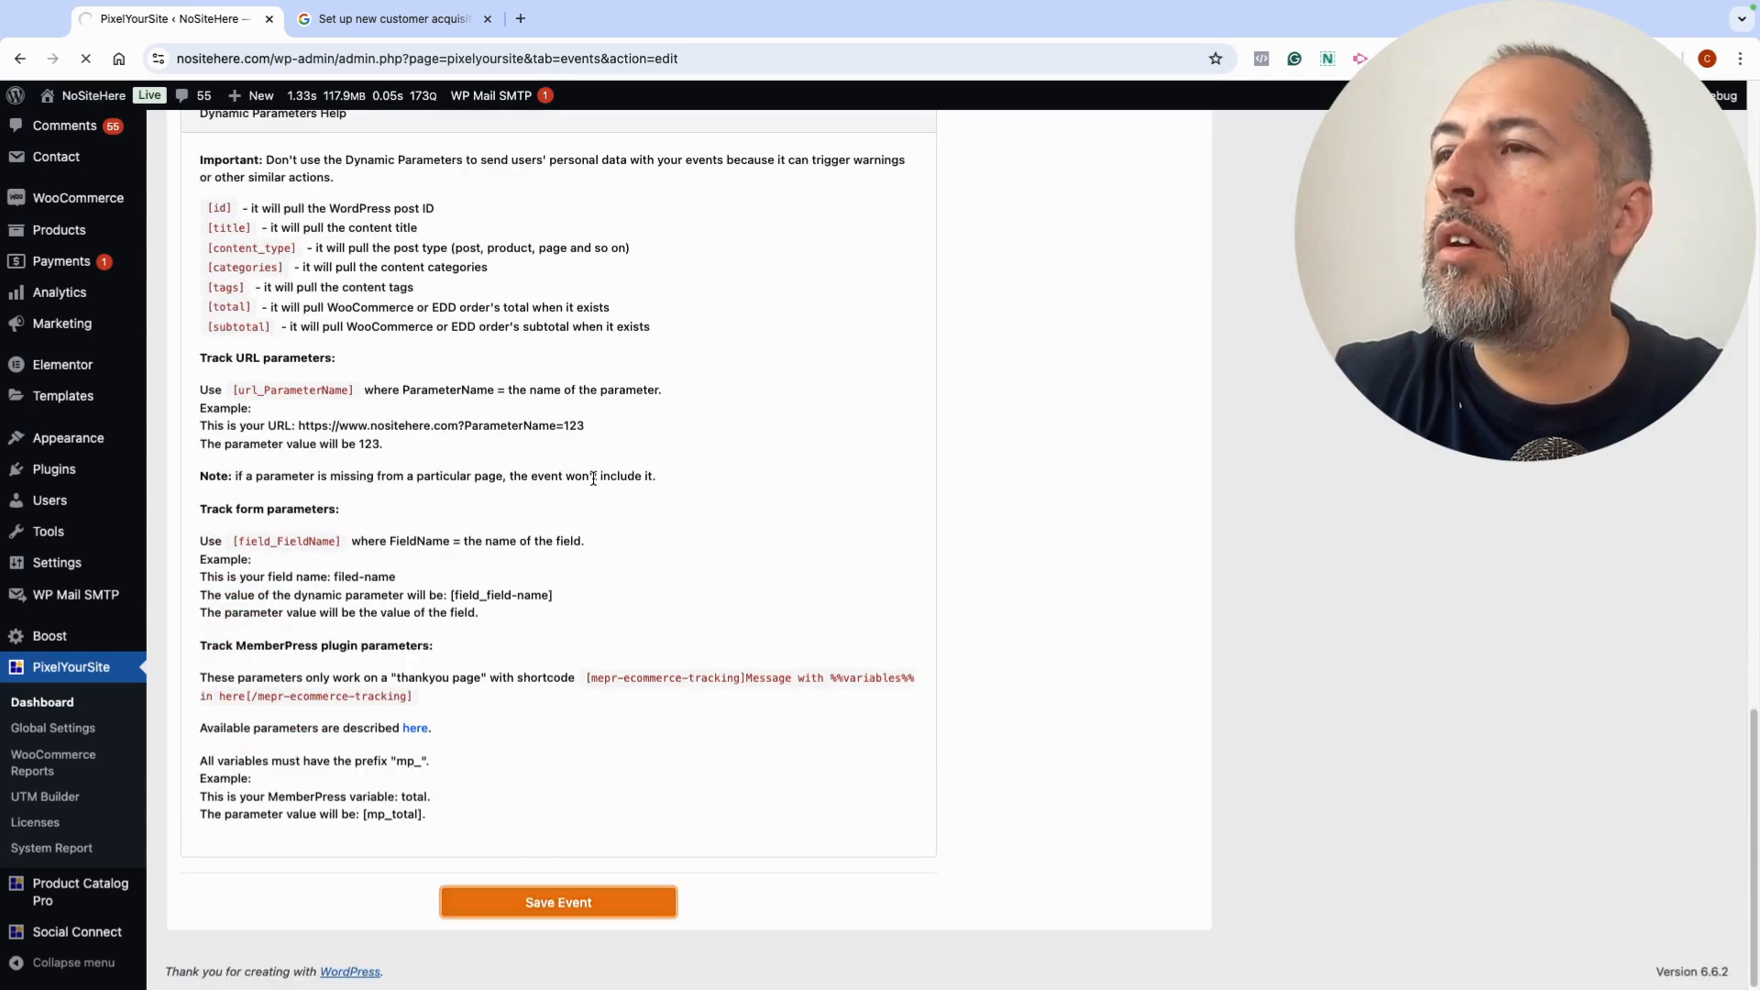
Open the Google Tag Assistant site in a new incognito window
{"action": "key", "text": "ctrl+shift+n"}
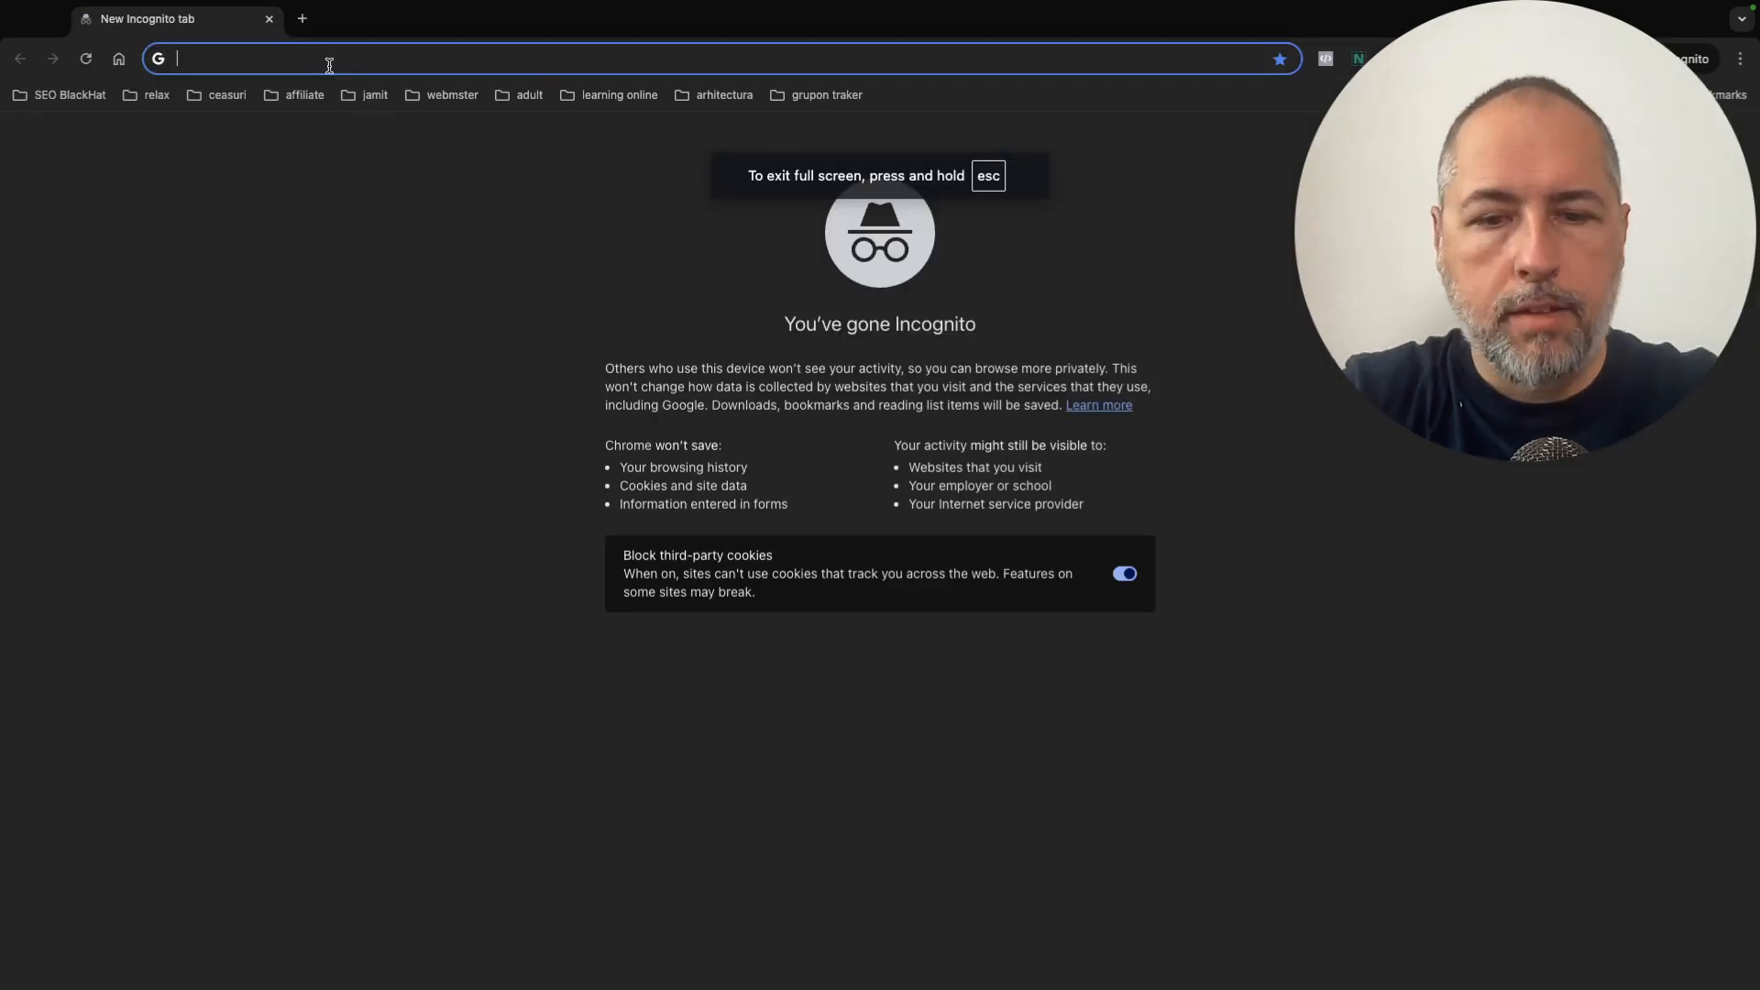
{"action": "type", "text": "tag"}
{"action": "key", "text": "Return"}
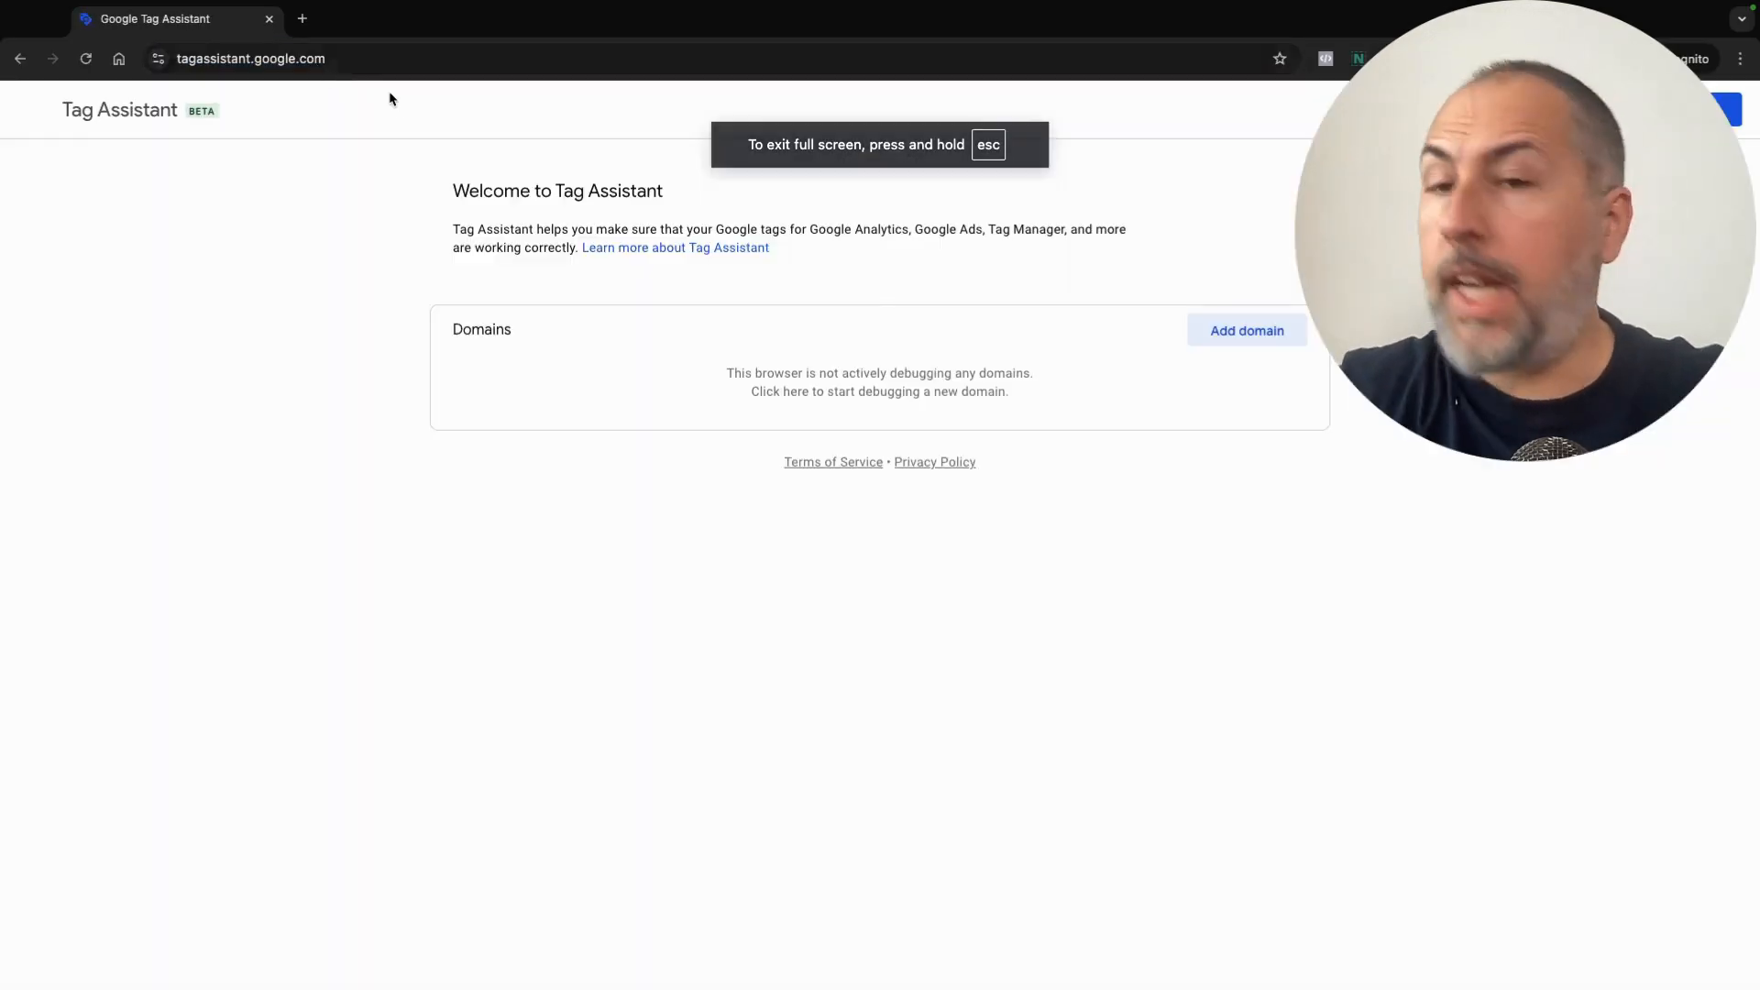
{"action": "left_click", "coordinate": [1236, 341]}
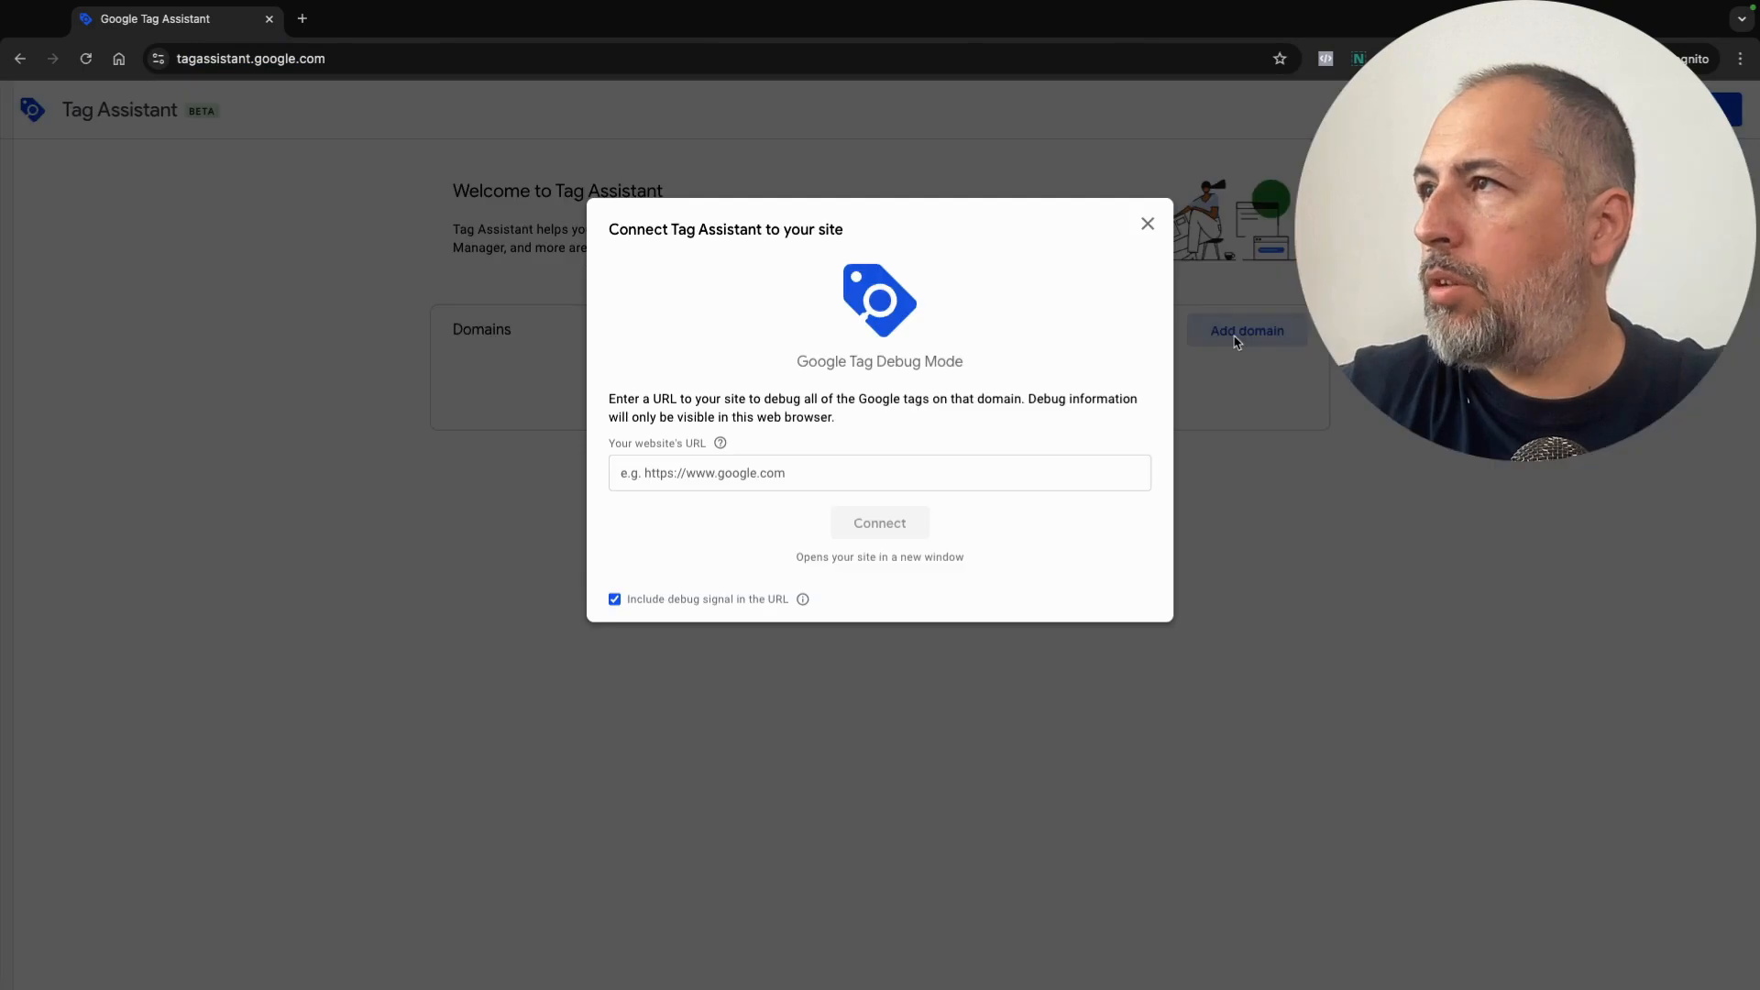
{"action": "left_click", "coordinate": [897, 473]}
{"action": "left_click", "coordinate": [794, 553]}
{"action": "left_click", "coordinate": [860, 416]}
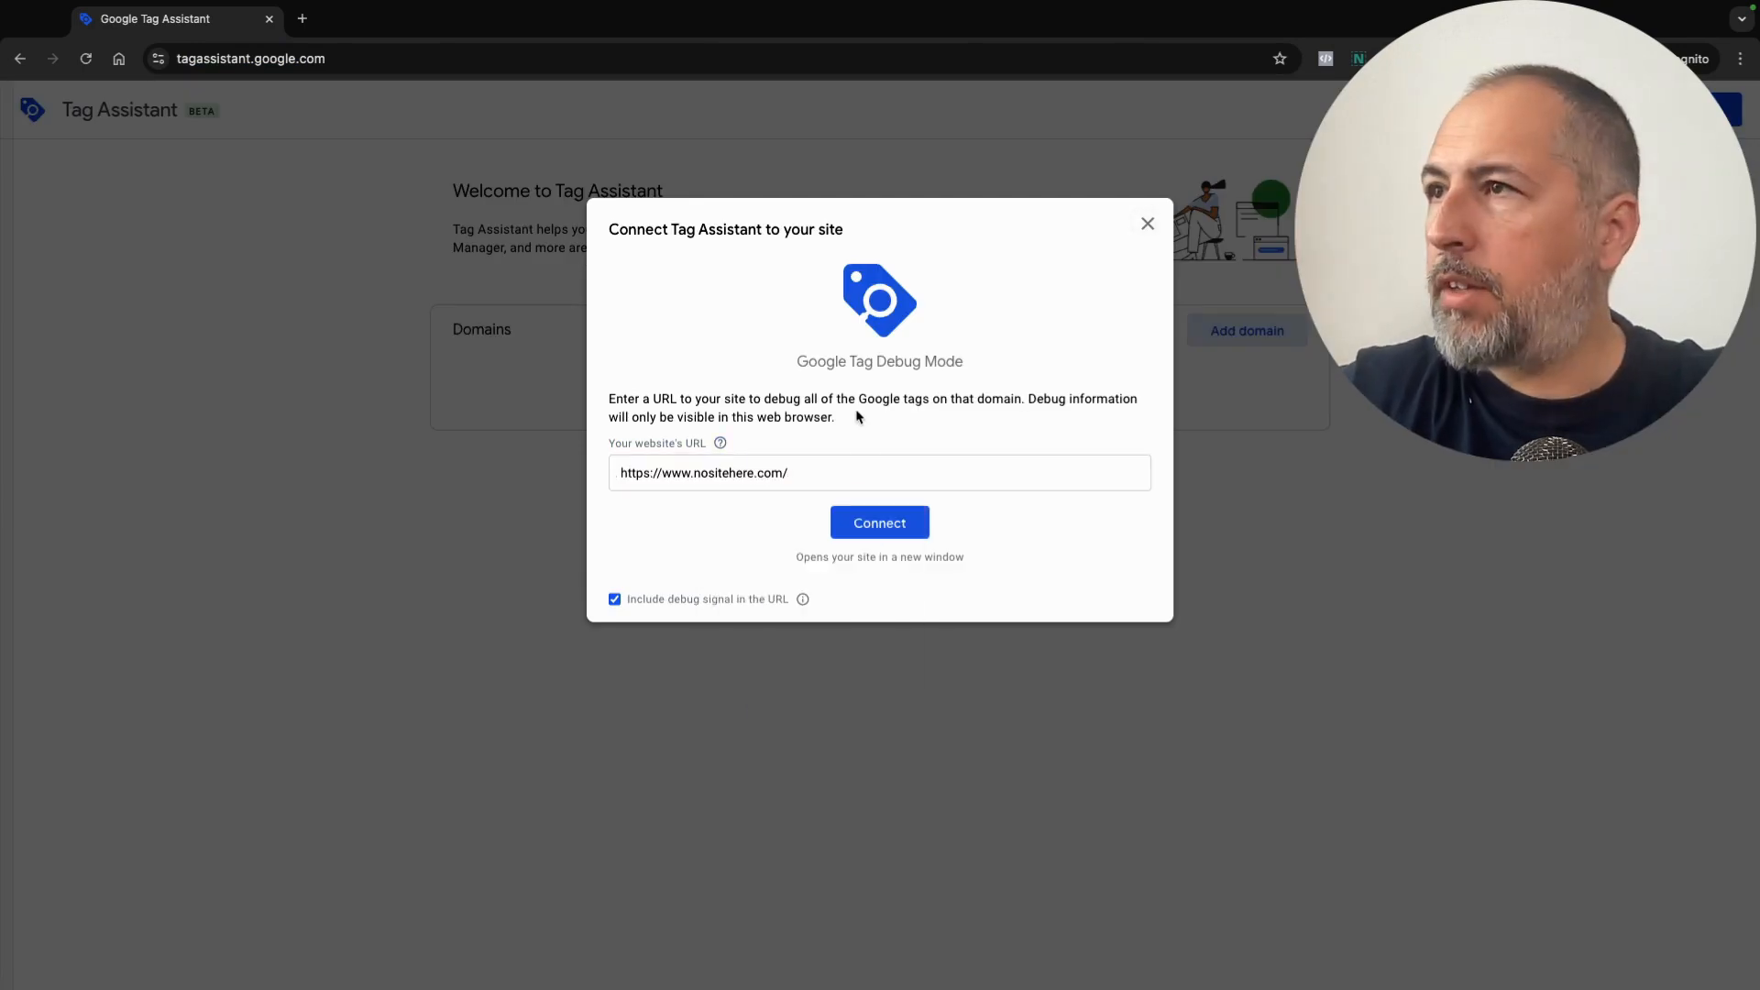
{"action": "left_click", "coordinate": [880, 520]}
{"action": "left_click", "coordinate": [169, 19]}
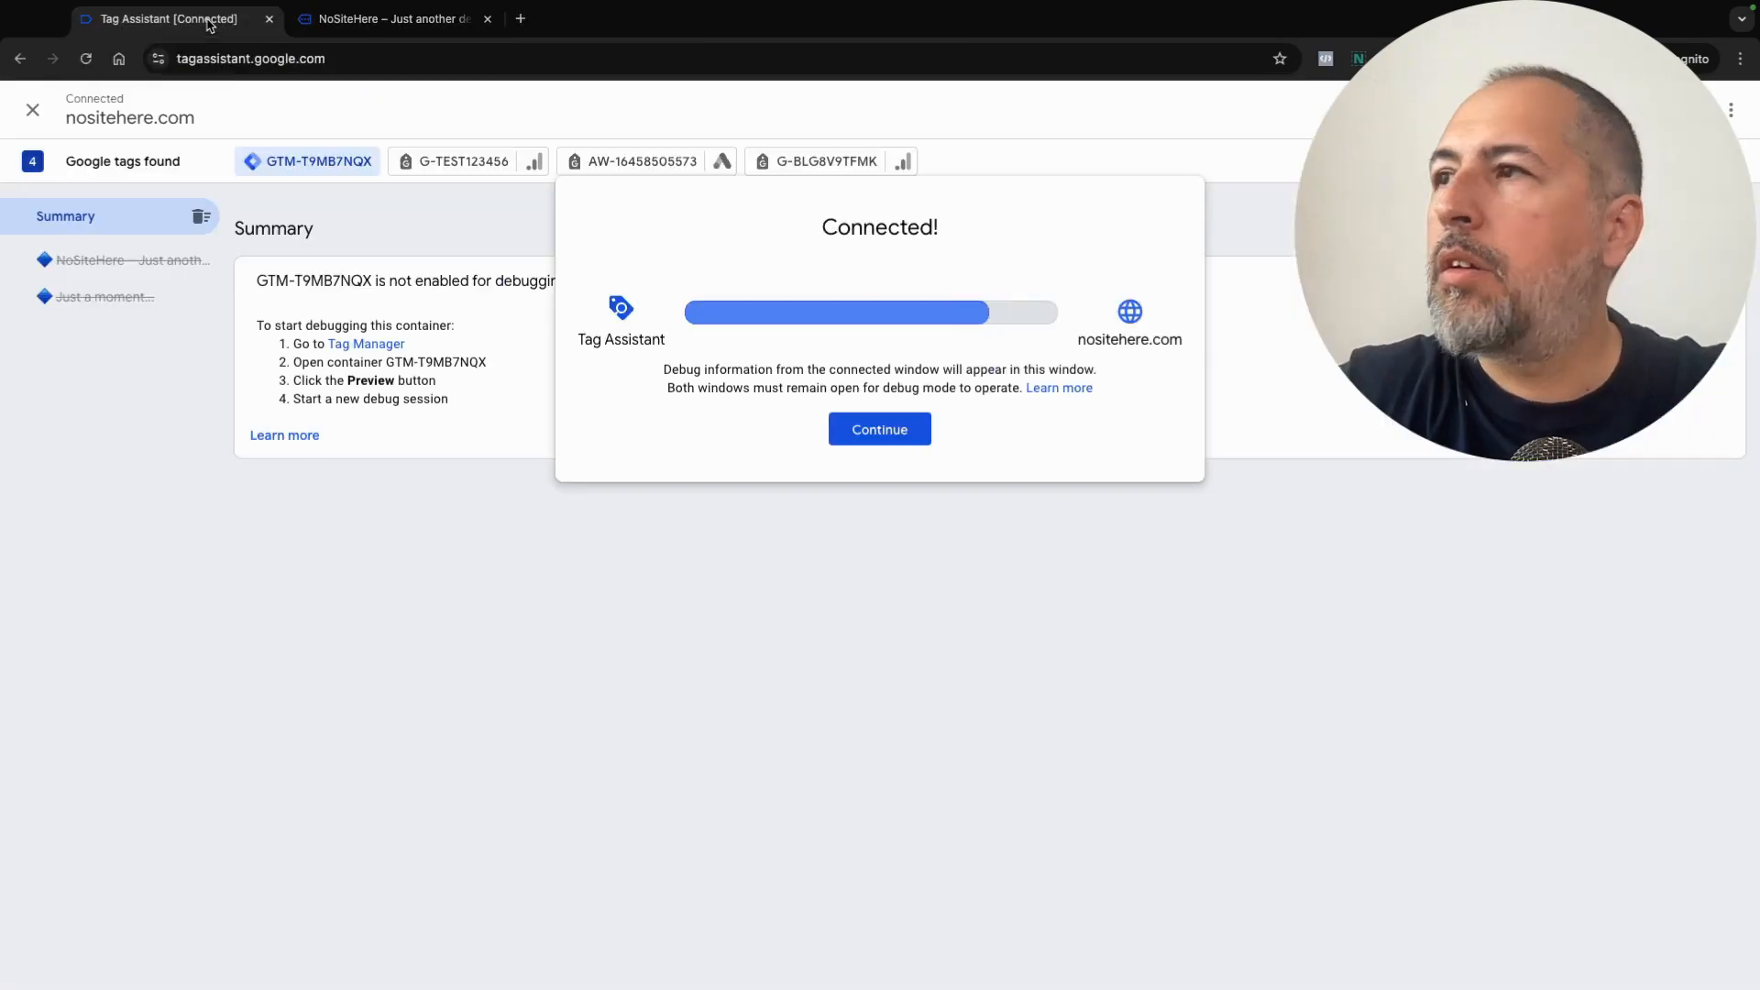
{"action": "left_click", "coordinate": [890, 438]}
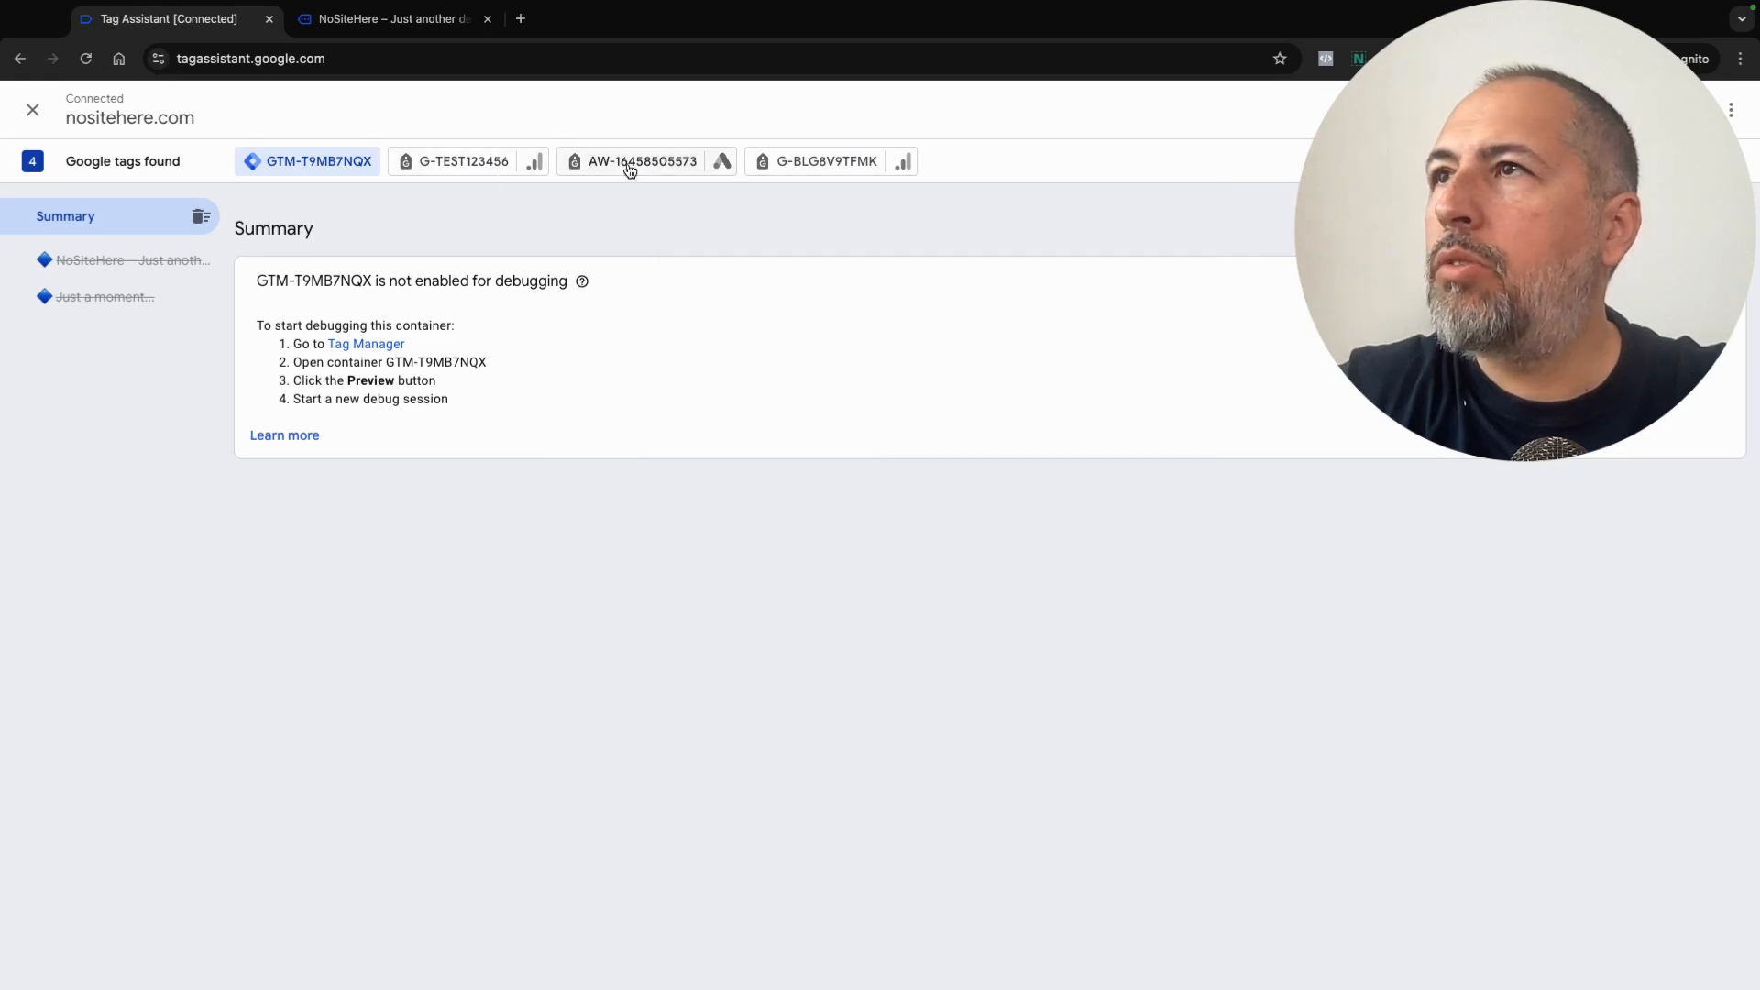
Expand the data layer API call of ShowCustomGTM event number 6 for the G-TEST123456 tag
{"action": "left_click", "coordinate": [484, 174]}
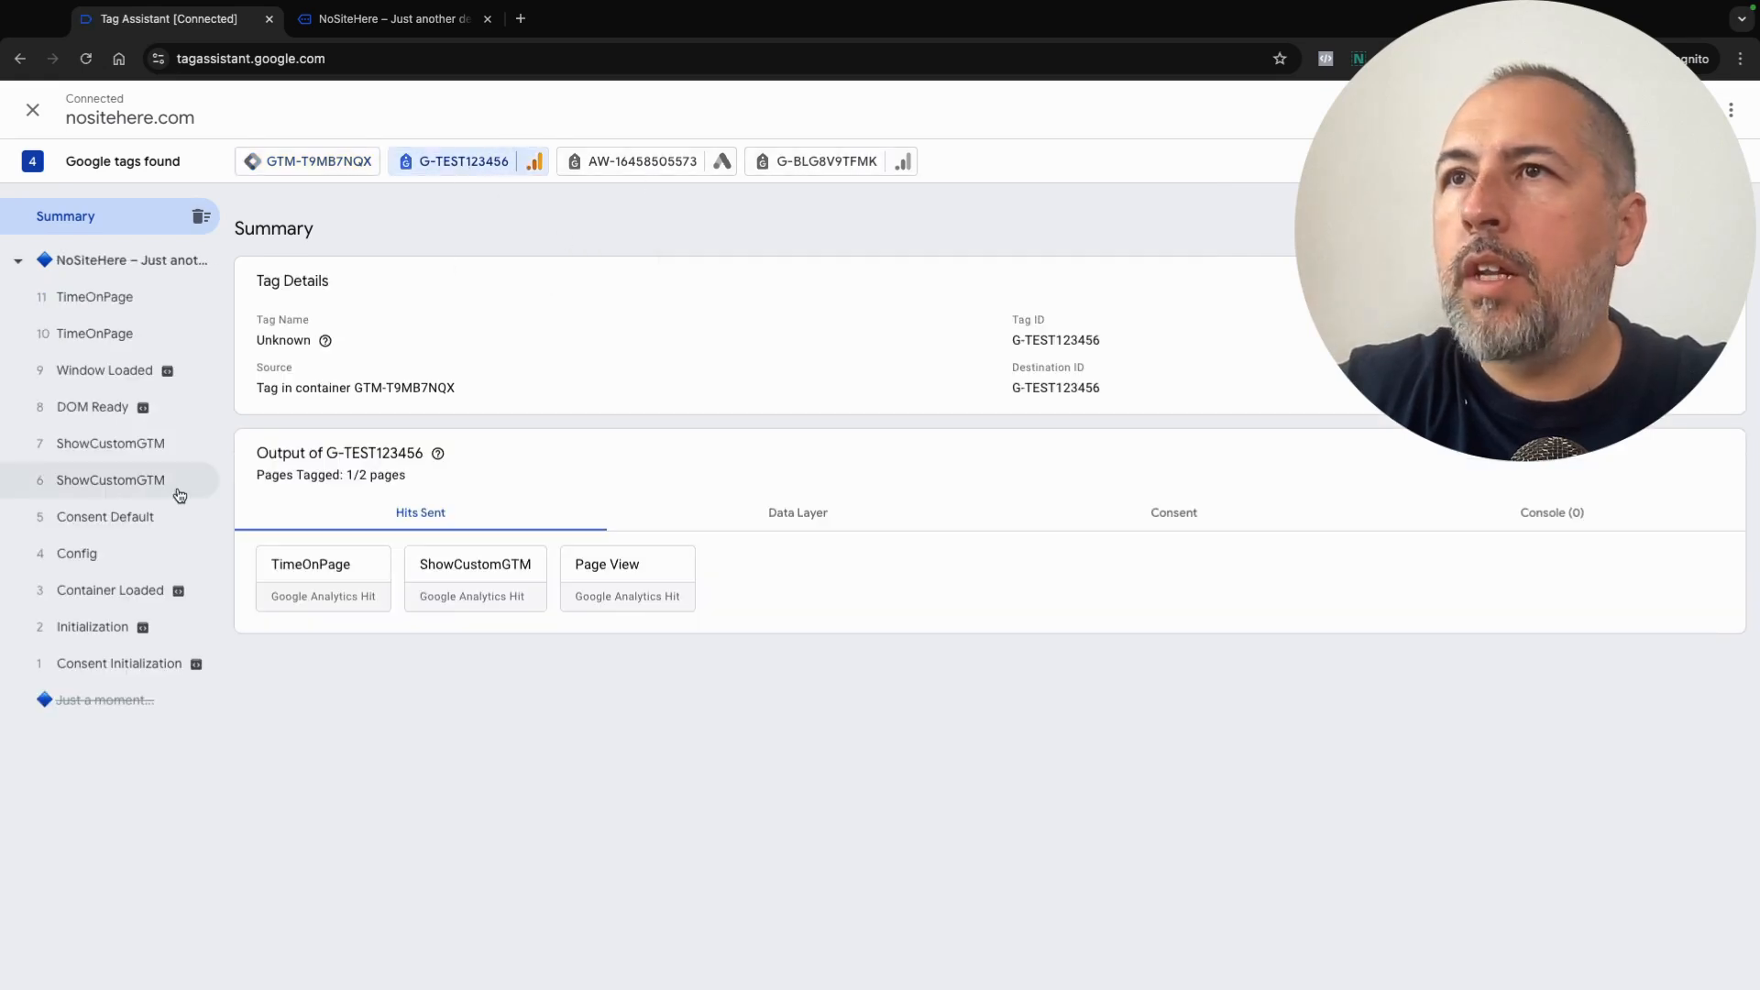
{"action": "left_click", "coordinate": [116, 480]}
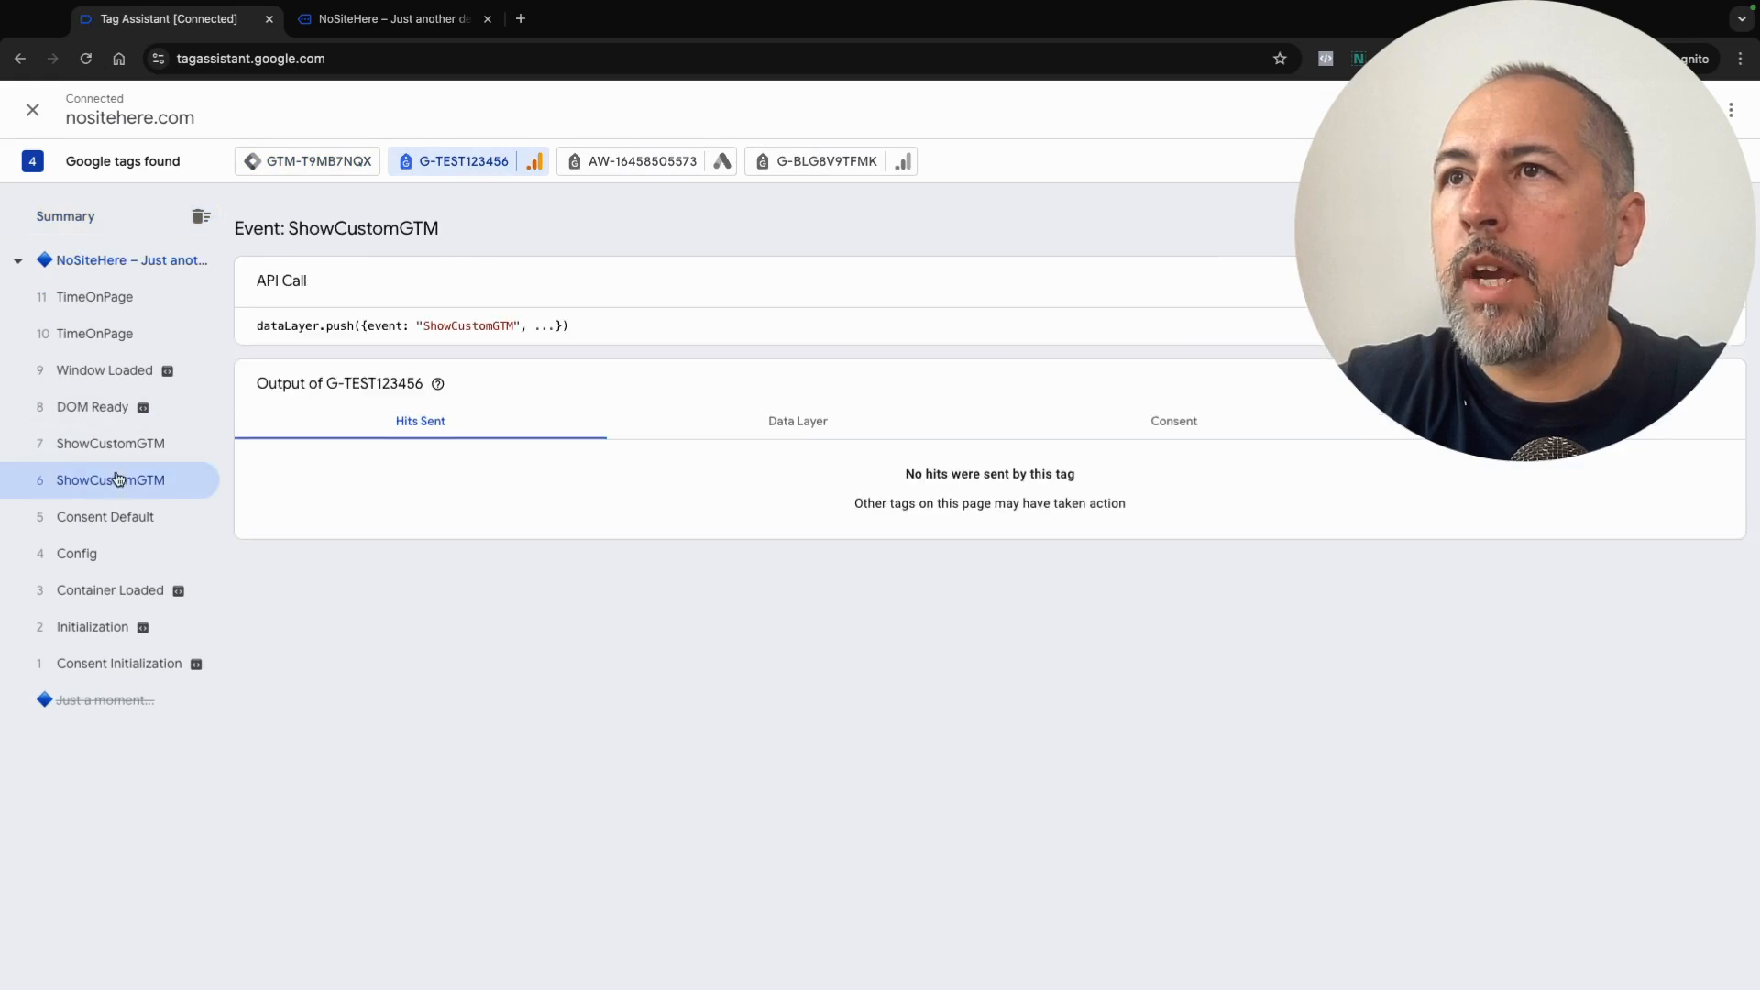
{"action": "left_click", "coordinate": [394, 334]}
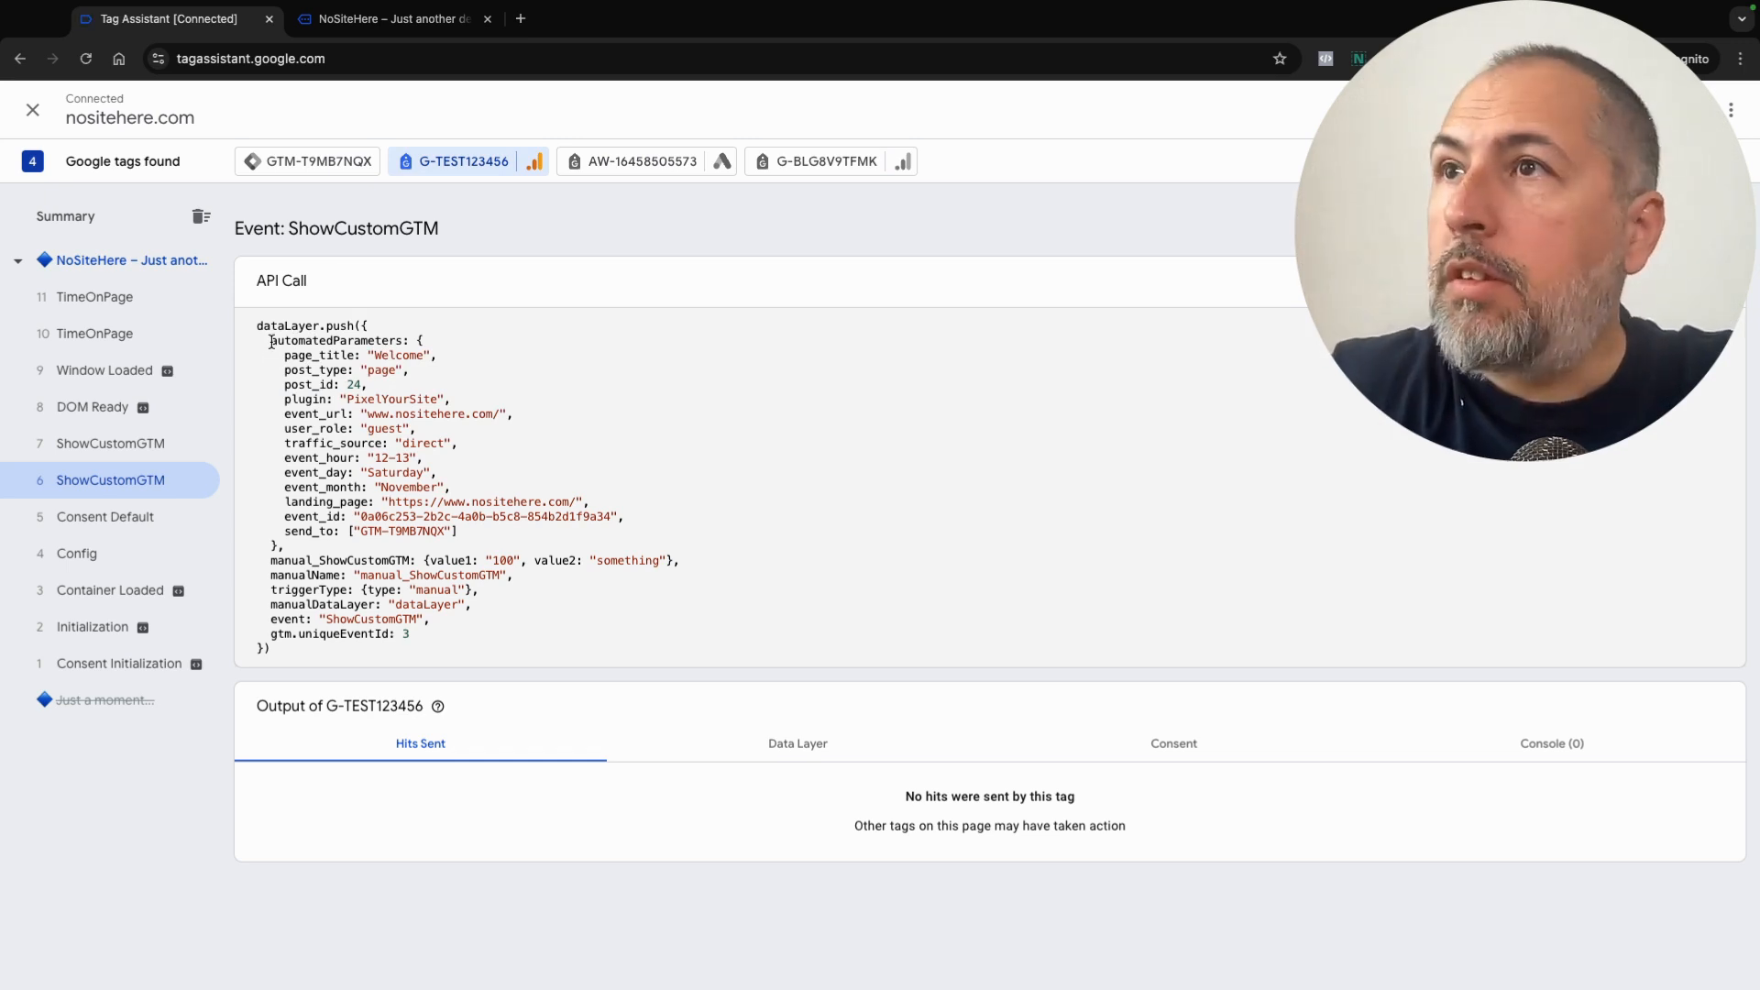
Examine the automated parameters, the custom value1 and value2 parameters, and the trigger type in the ShowCustomGTM data layer push
{"action": "left_click_drag", "start_coordinate": [271, 341], "coordinate": [417, 341]}
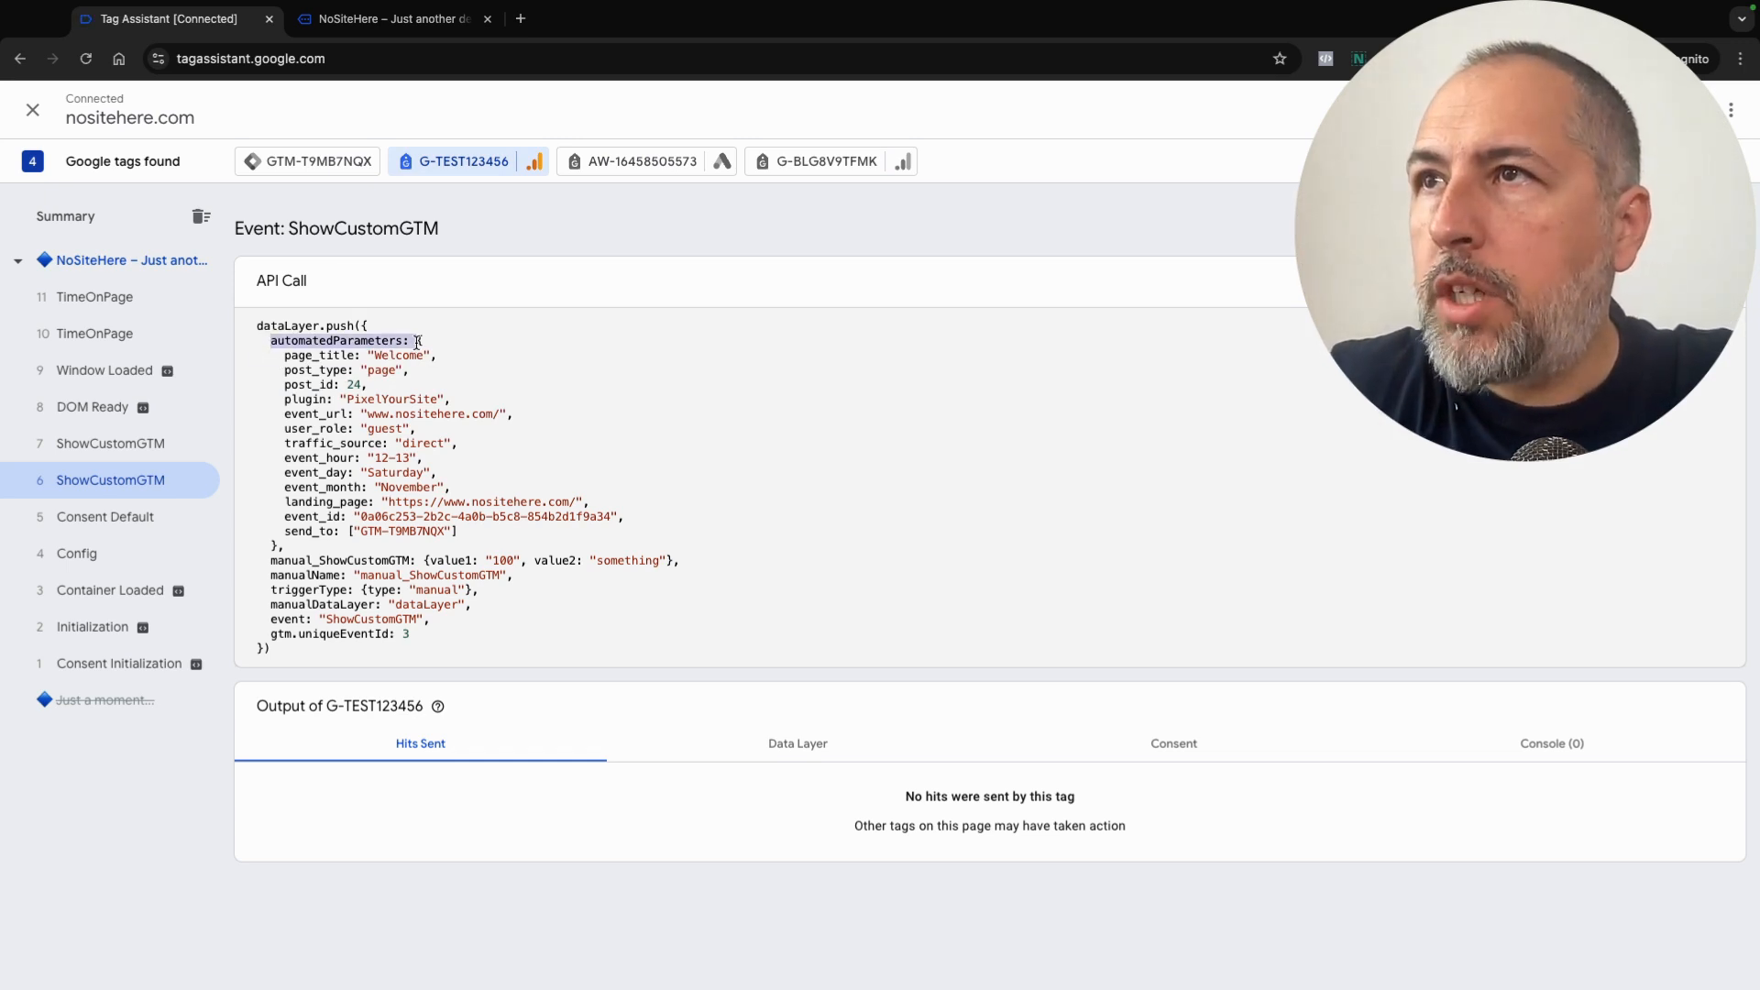
{"action": "left_click", "coordinate": [287, 358]}
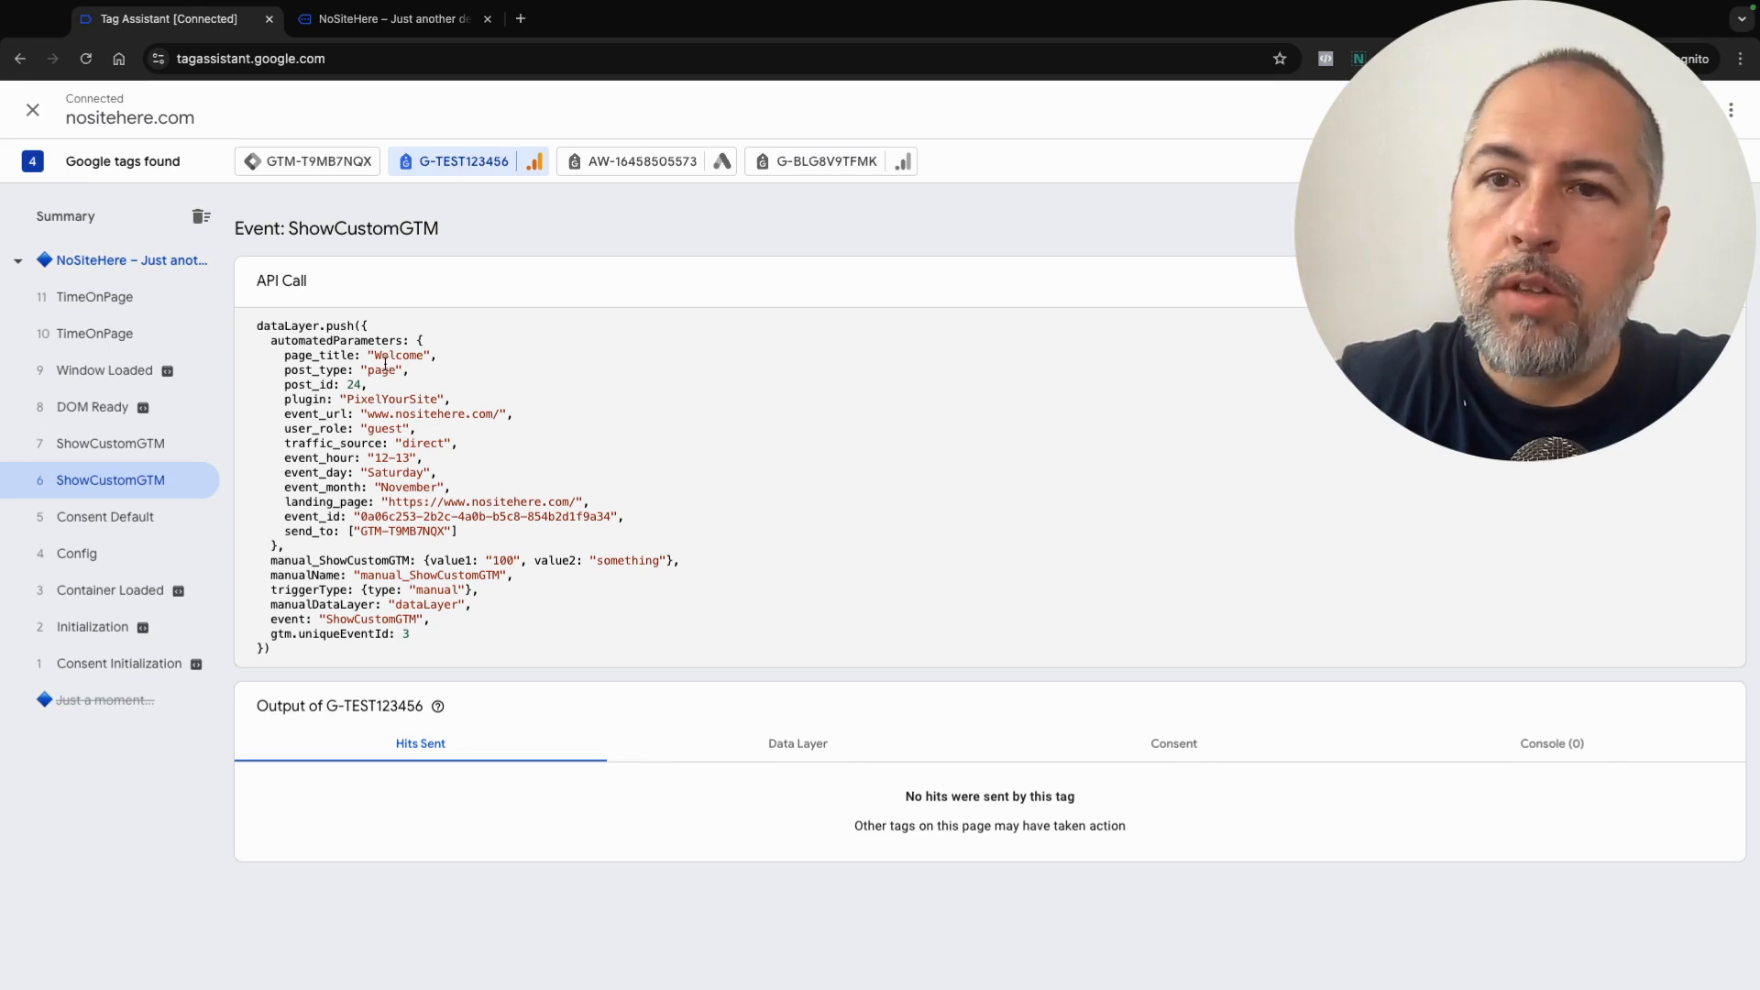
{"action": "left_click", "coordinate": [272, 338]}
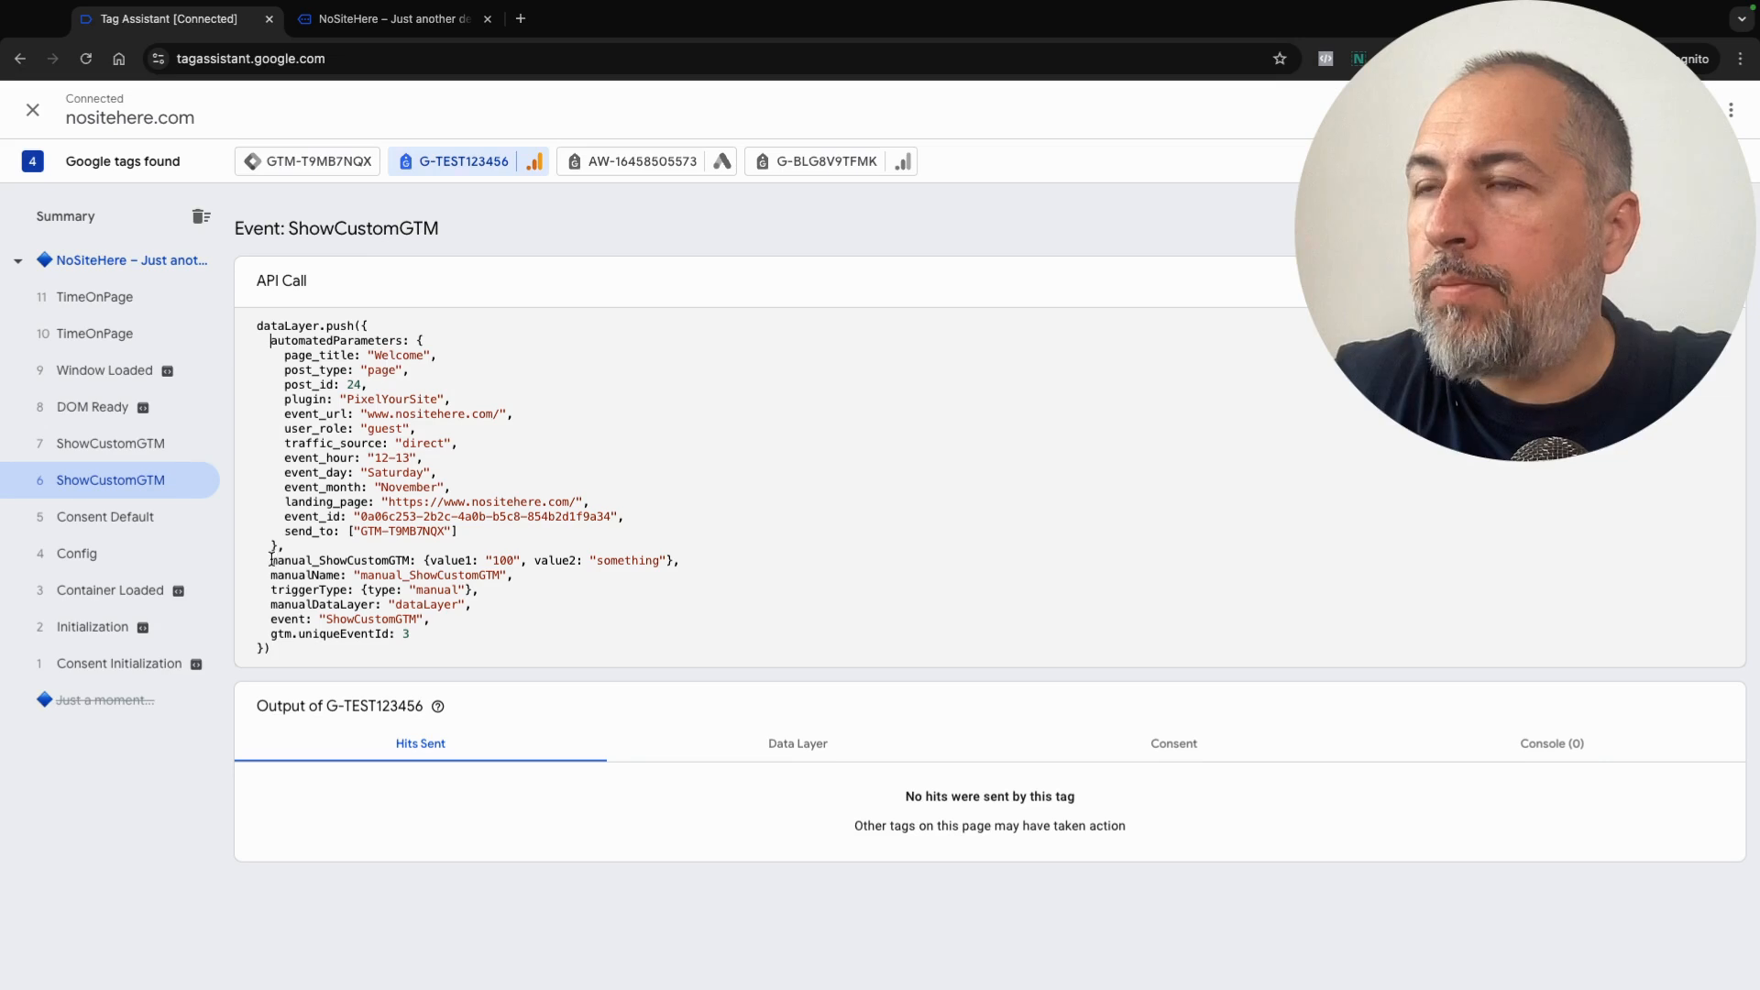
{"action": "left_click_drag", "start_coordinate": [274, 561], "coordinate": [662, 559]}
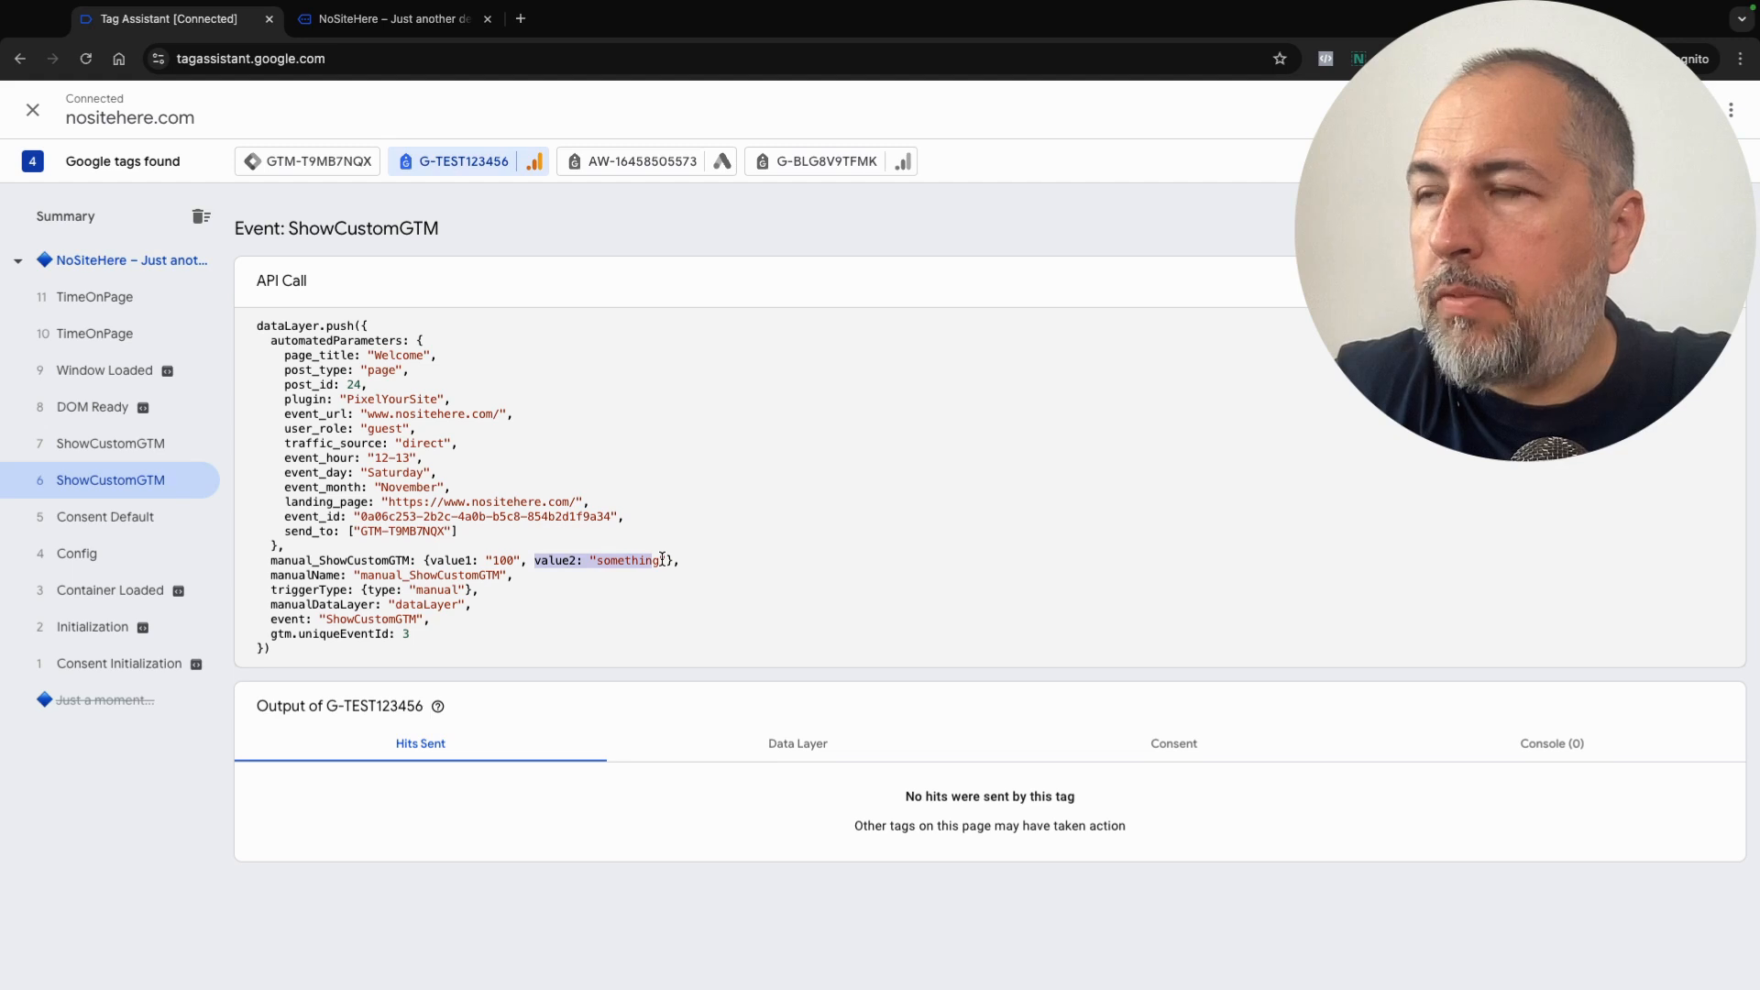
{"action": "left_click", "coordinate": [662, 560]}
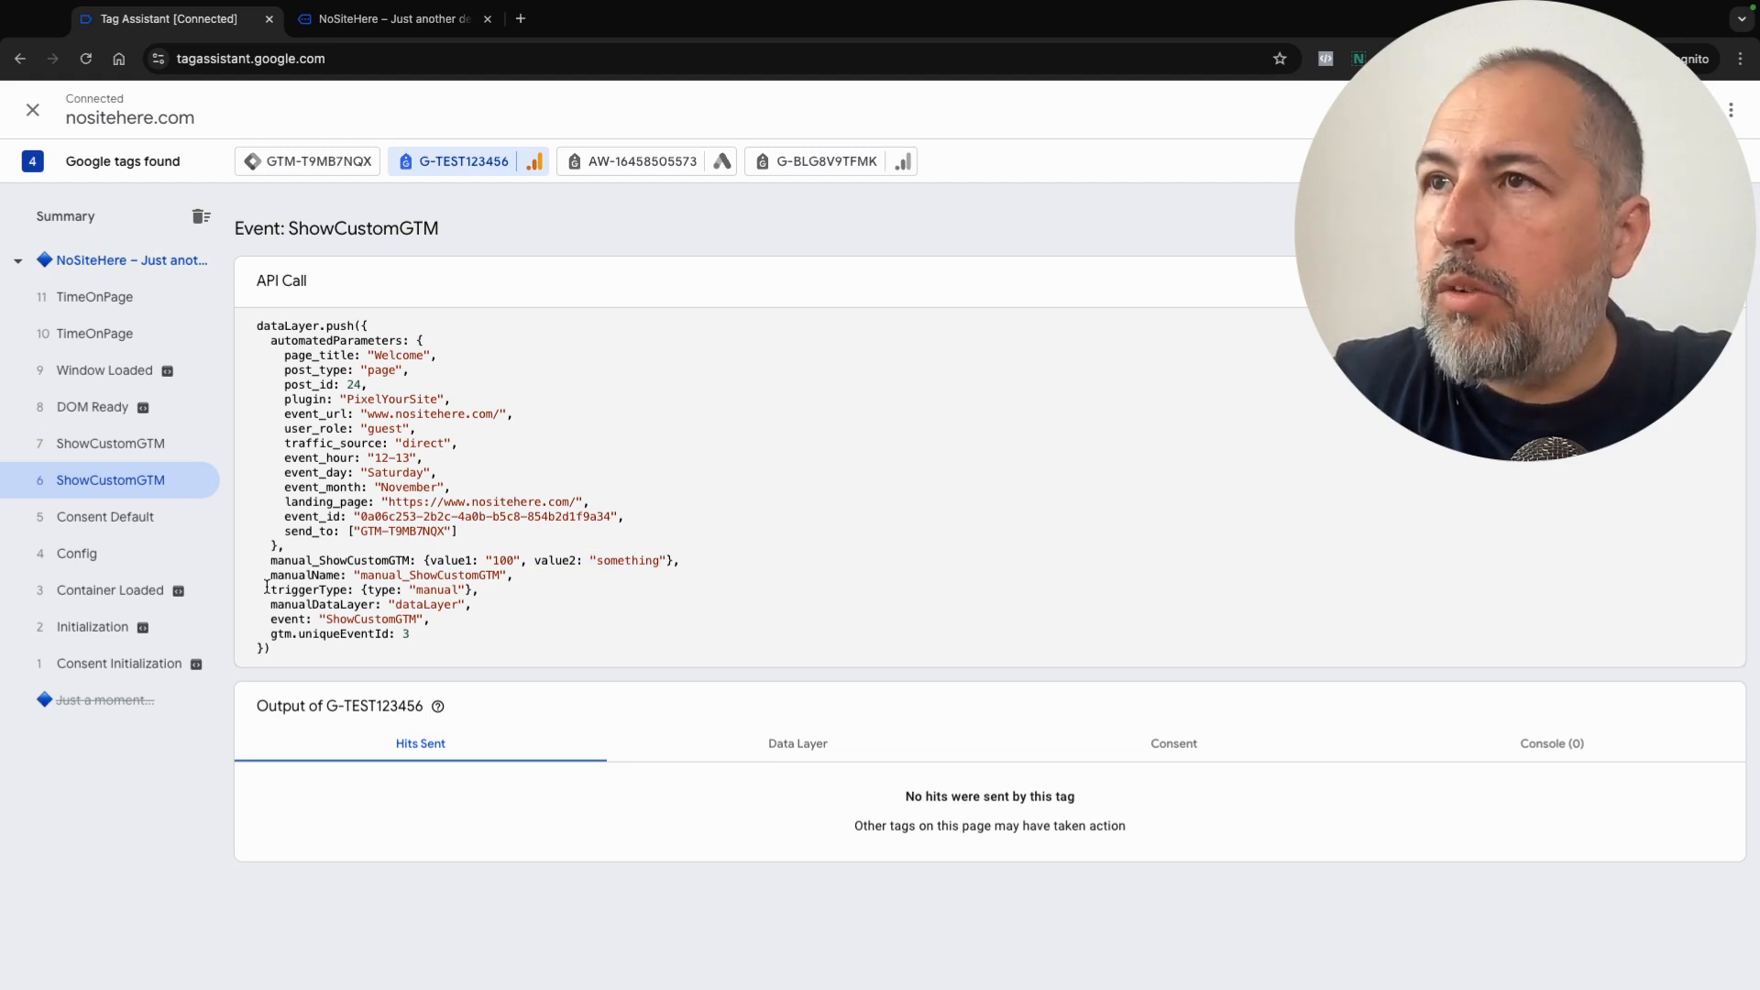
{"action": "left_click_drag", "start_coordinate": [270, 588], "coordinate": [473, 574]}
{"action": "left_click", "coordinate": [477, 589]}
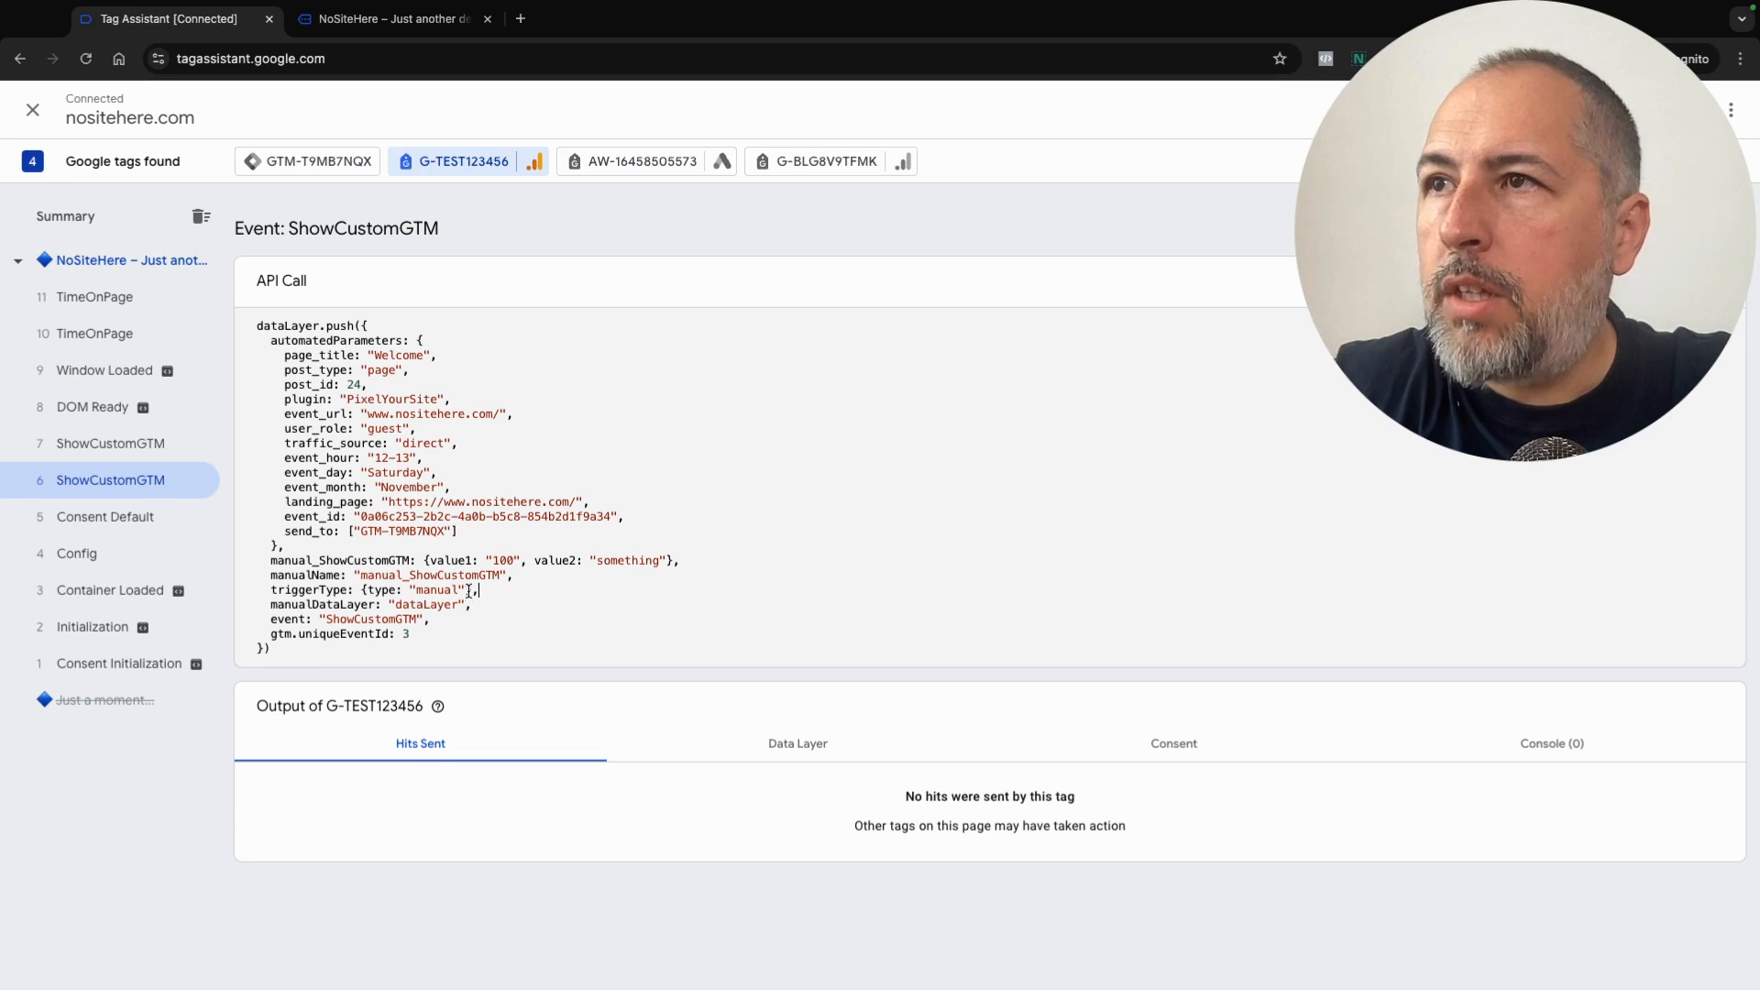
{"action": "left_click_drag", "start_coordinate": [473, 590], "coordinate": [270, 593]}
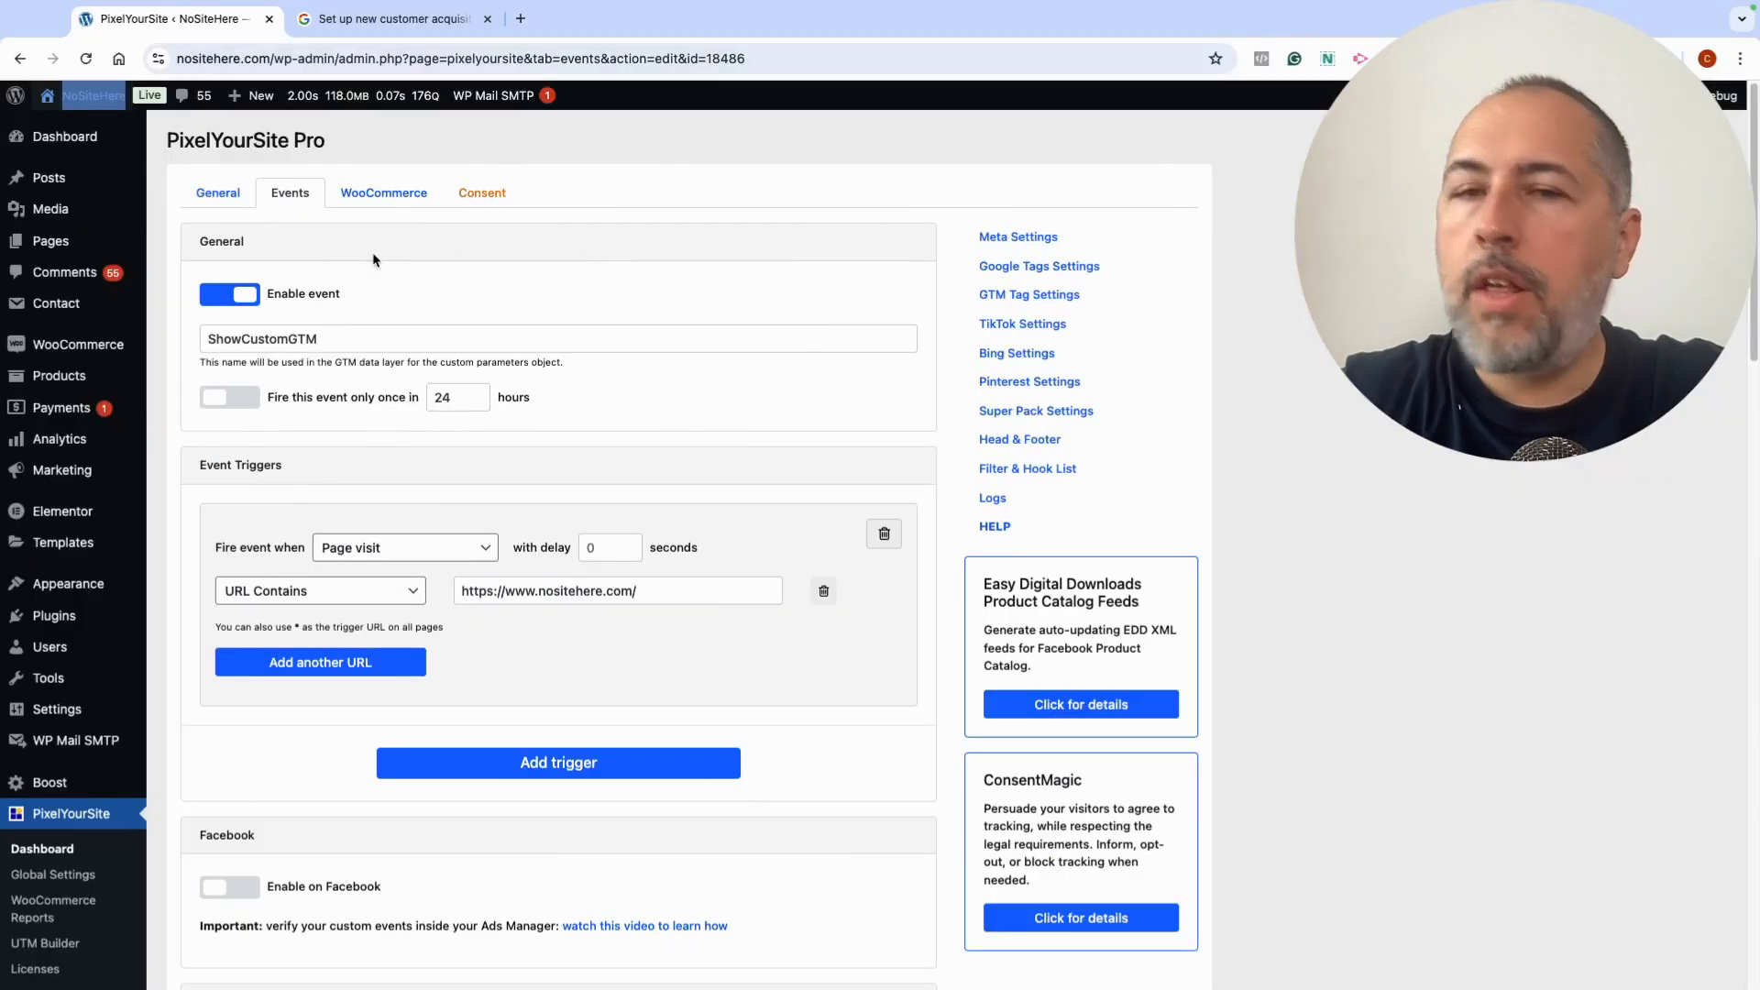
Review the GTM tag settings and container import section in PixelYourSite's general settings, and collapse them again
{"action": "left_click", "coordinate": [216, 194]}
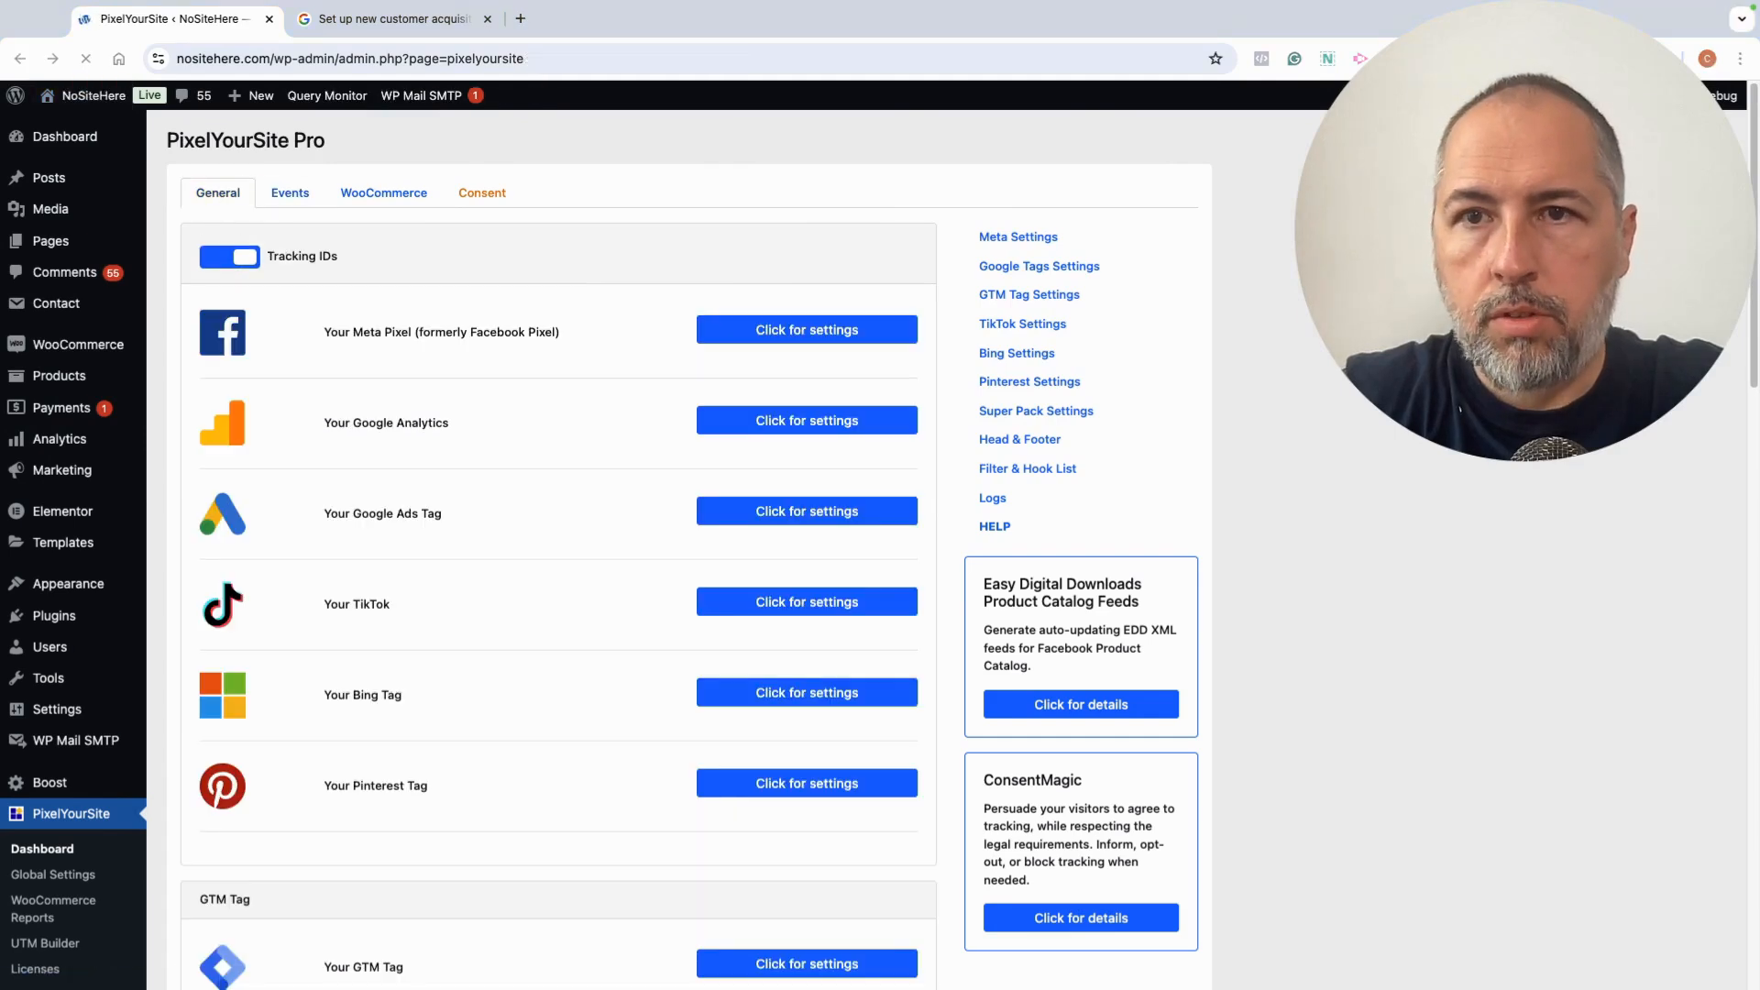
{"action": "scroll", "coordinate": [547, 403], "scroll_direction": "down", "scroll_amount": 1}
{"action": "scroll", "coordinate": [548, 404], "scroll_direction": "down", "scroll_amount": 6}
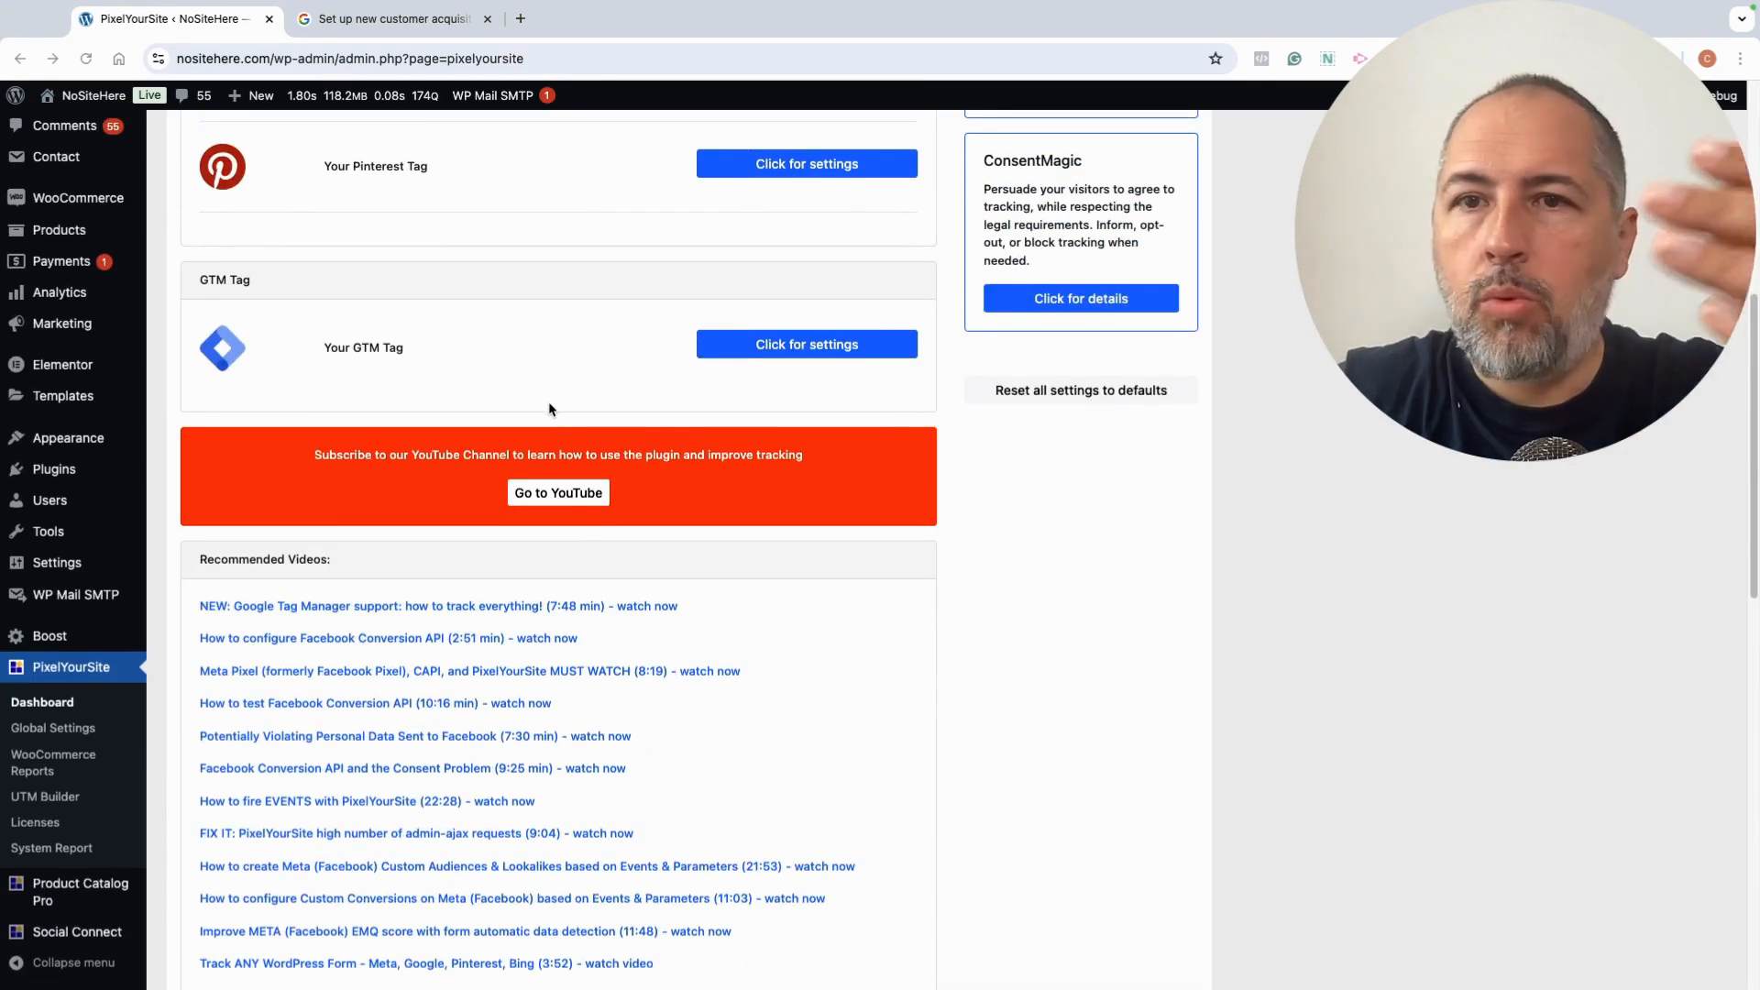
{"action": "left_click", "coordinate": [746, 356]}
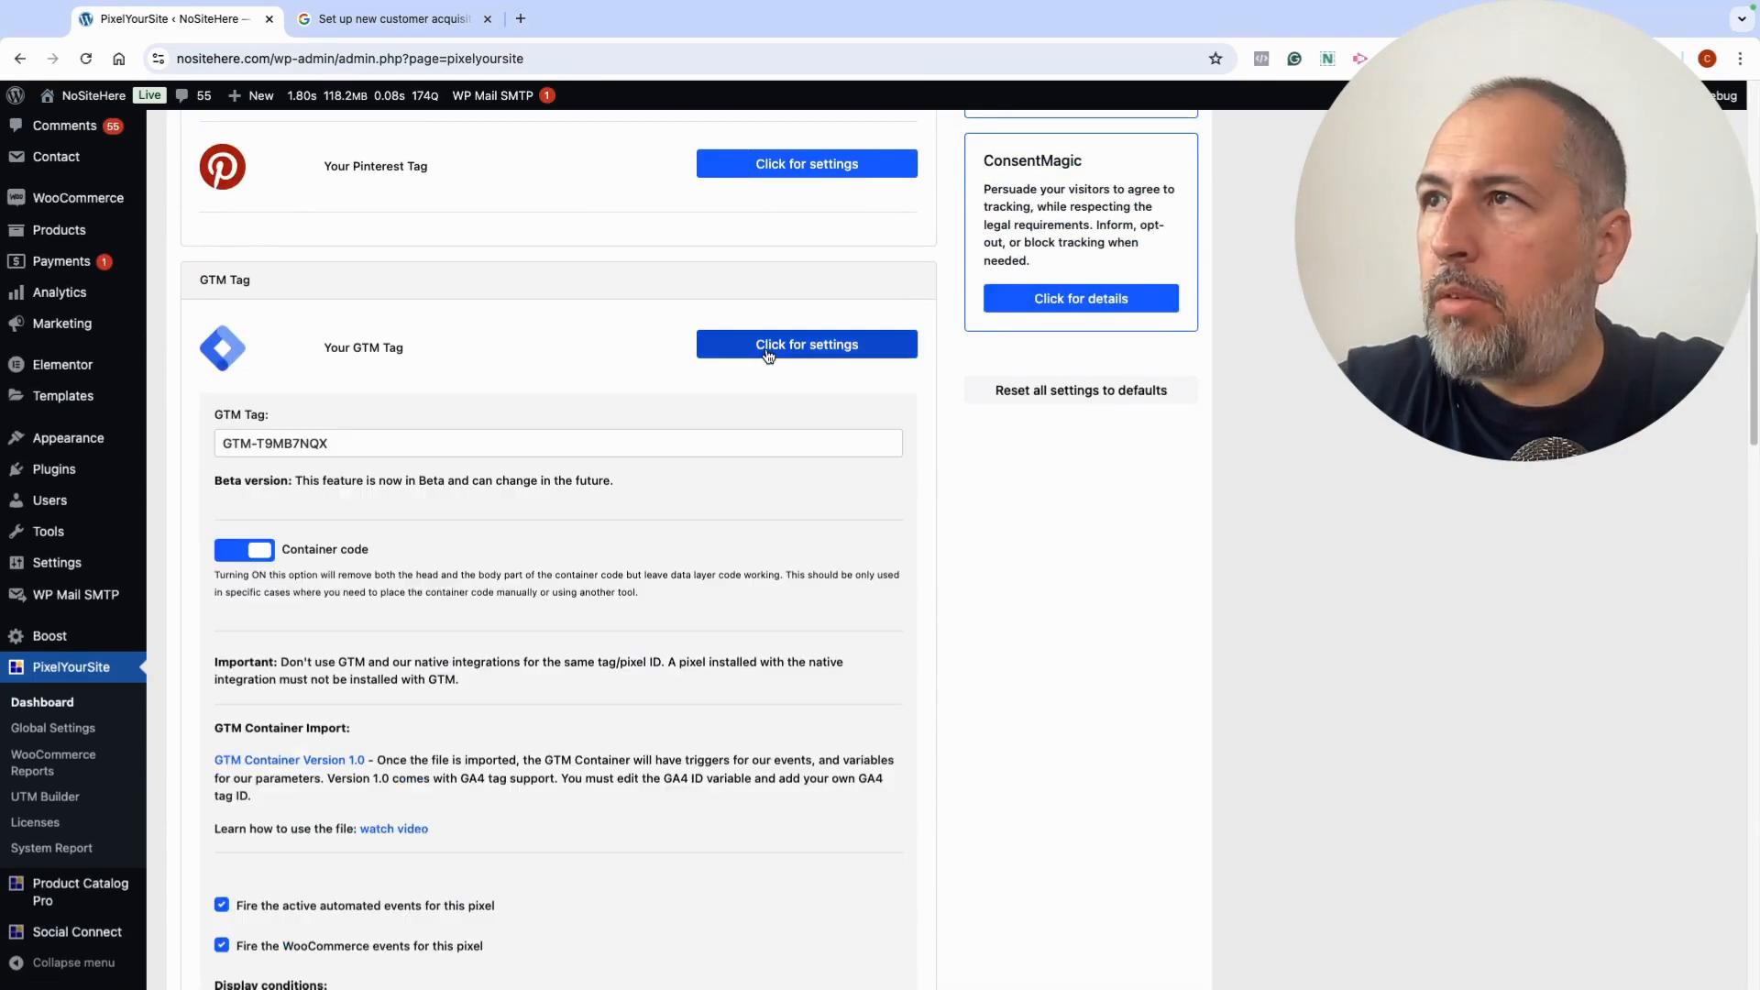
{"action": "scroll", "coordinate": [542, 504], "scroll_direction": "down", "scroll_amount": 2}
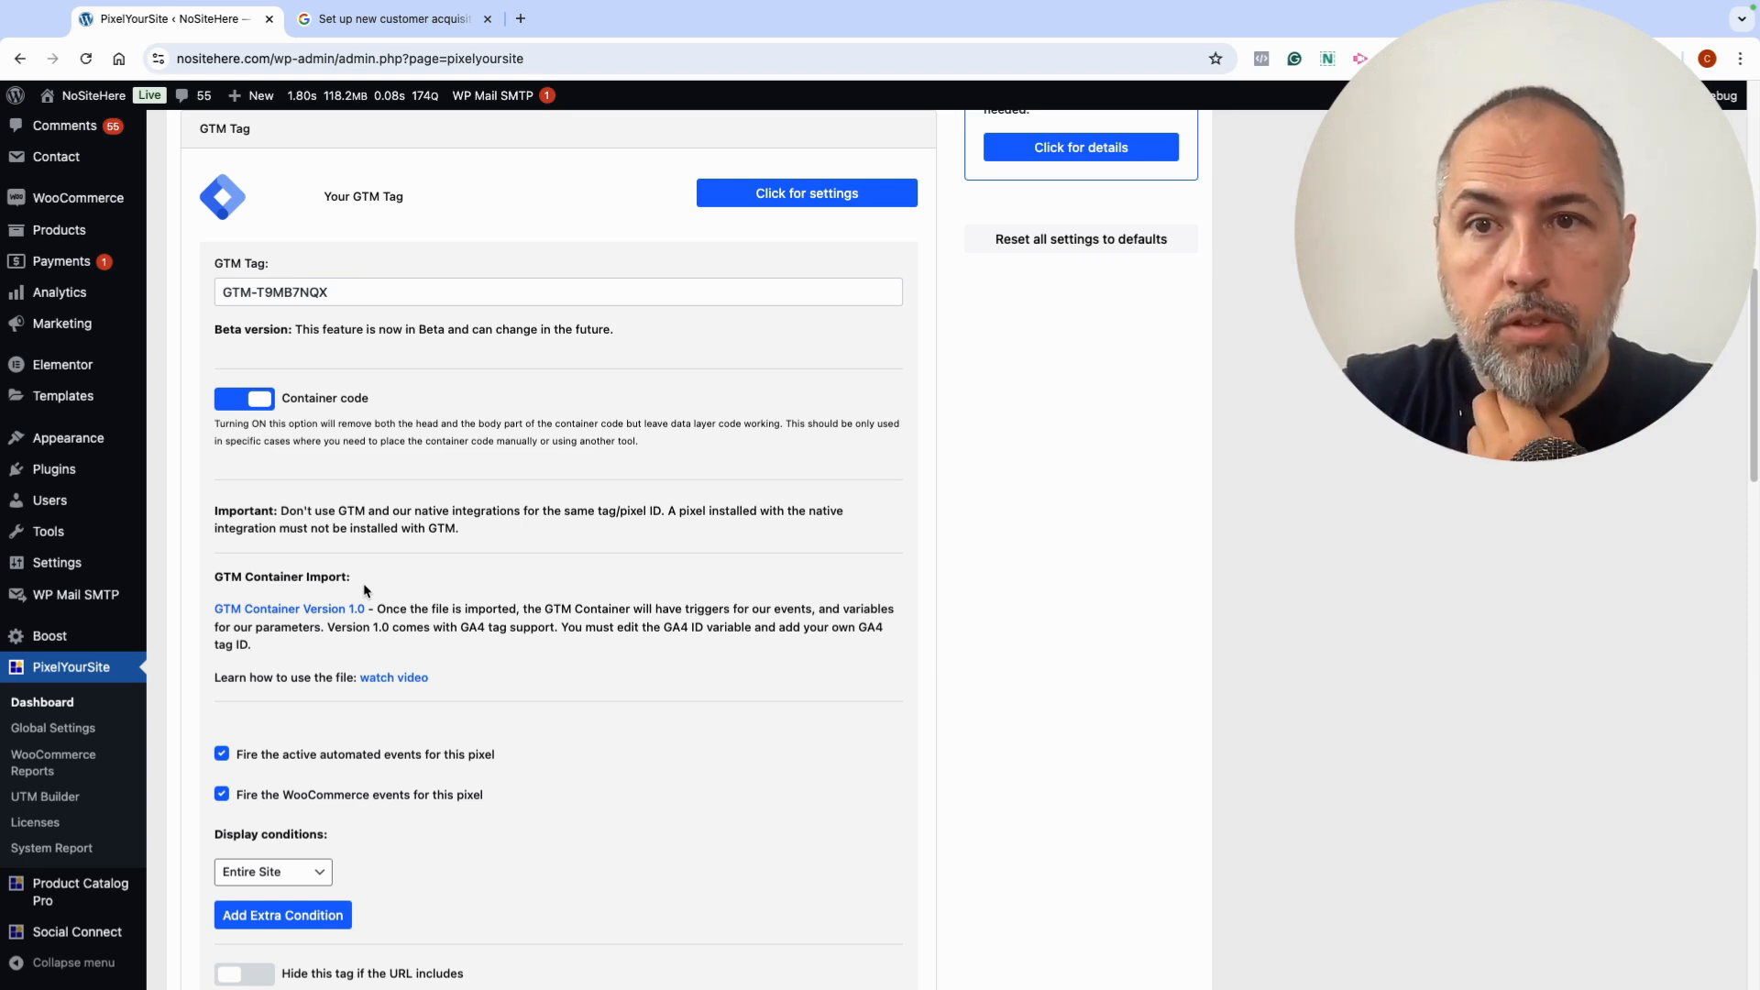
{"action": "scroll", "coordinate": [526, 352], "scroll_direction": "up", "scroll_amount": 10}
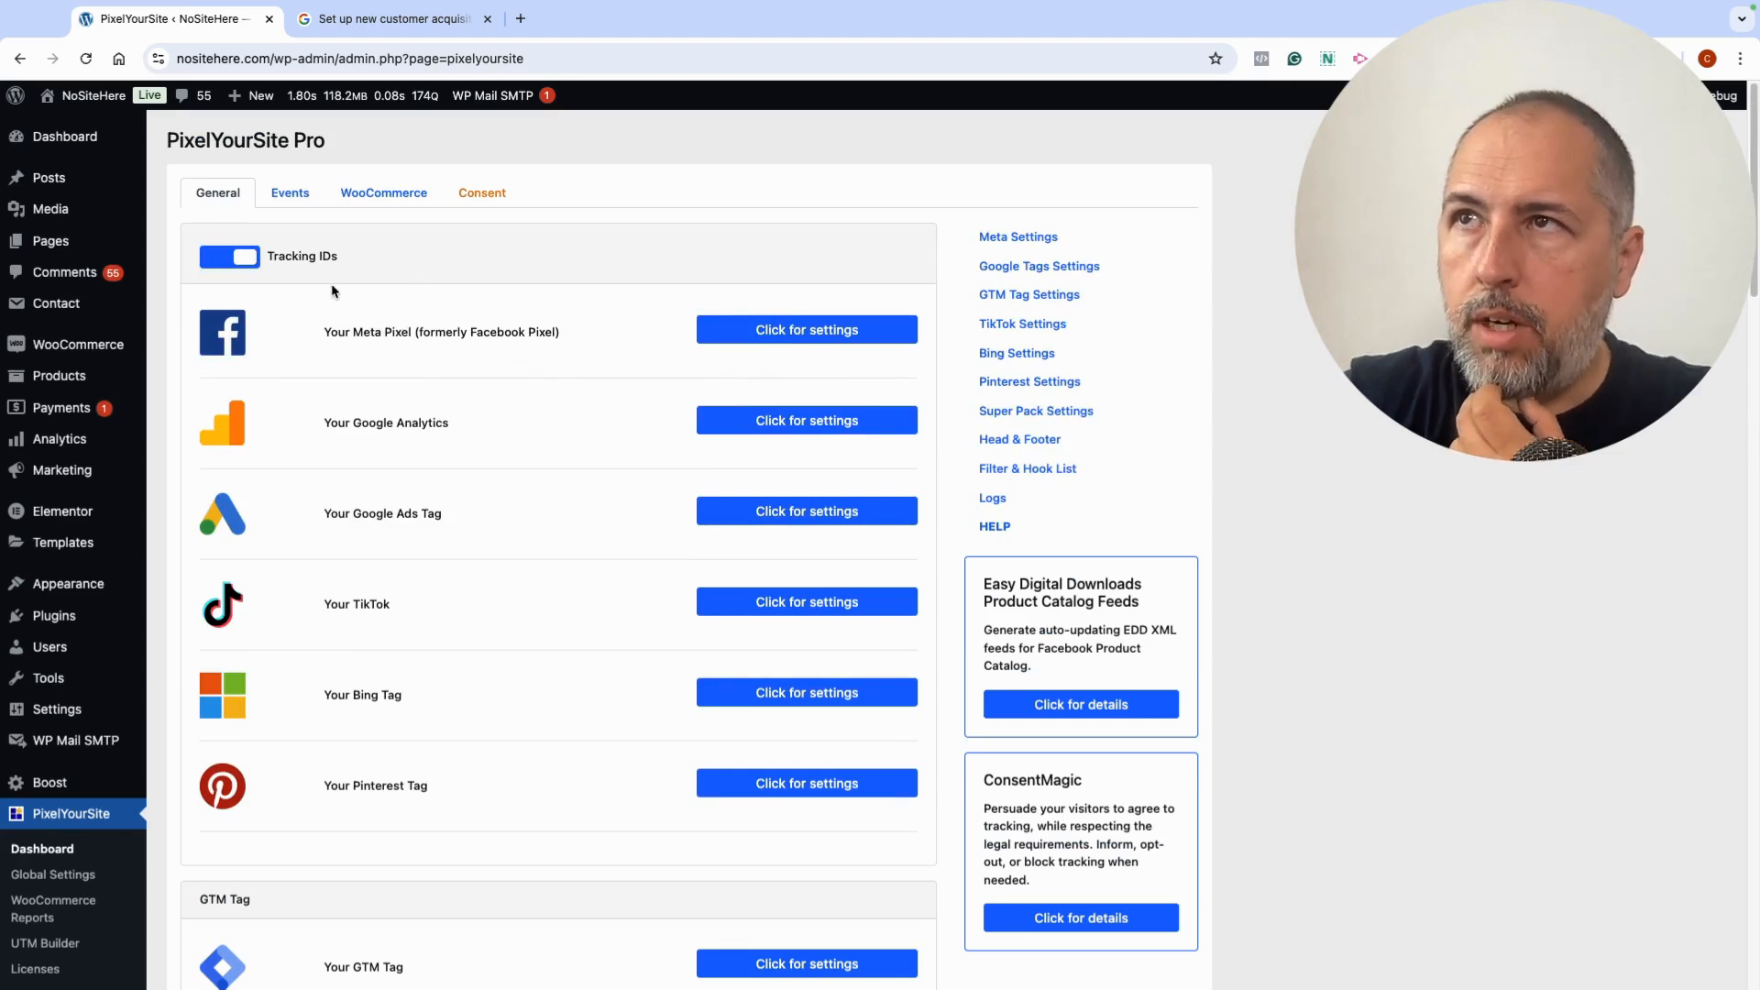
{"action": "scroll", "coordinate": [428, 562], "scroll_direction": "down", "scroll_amount": 4}
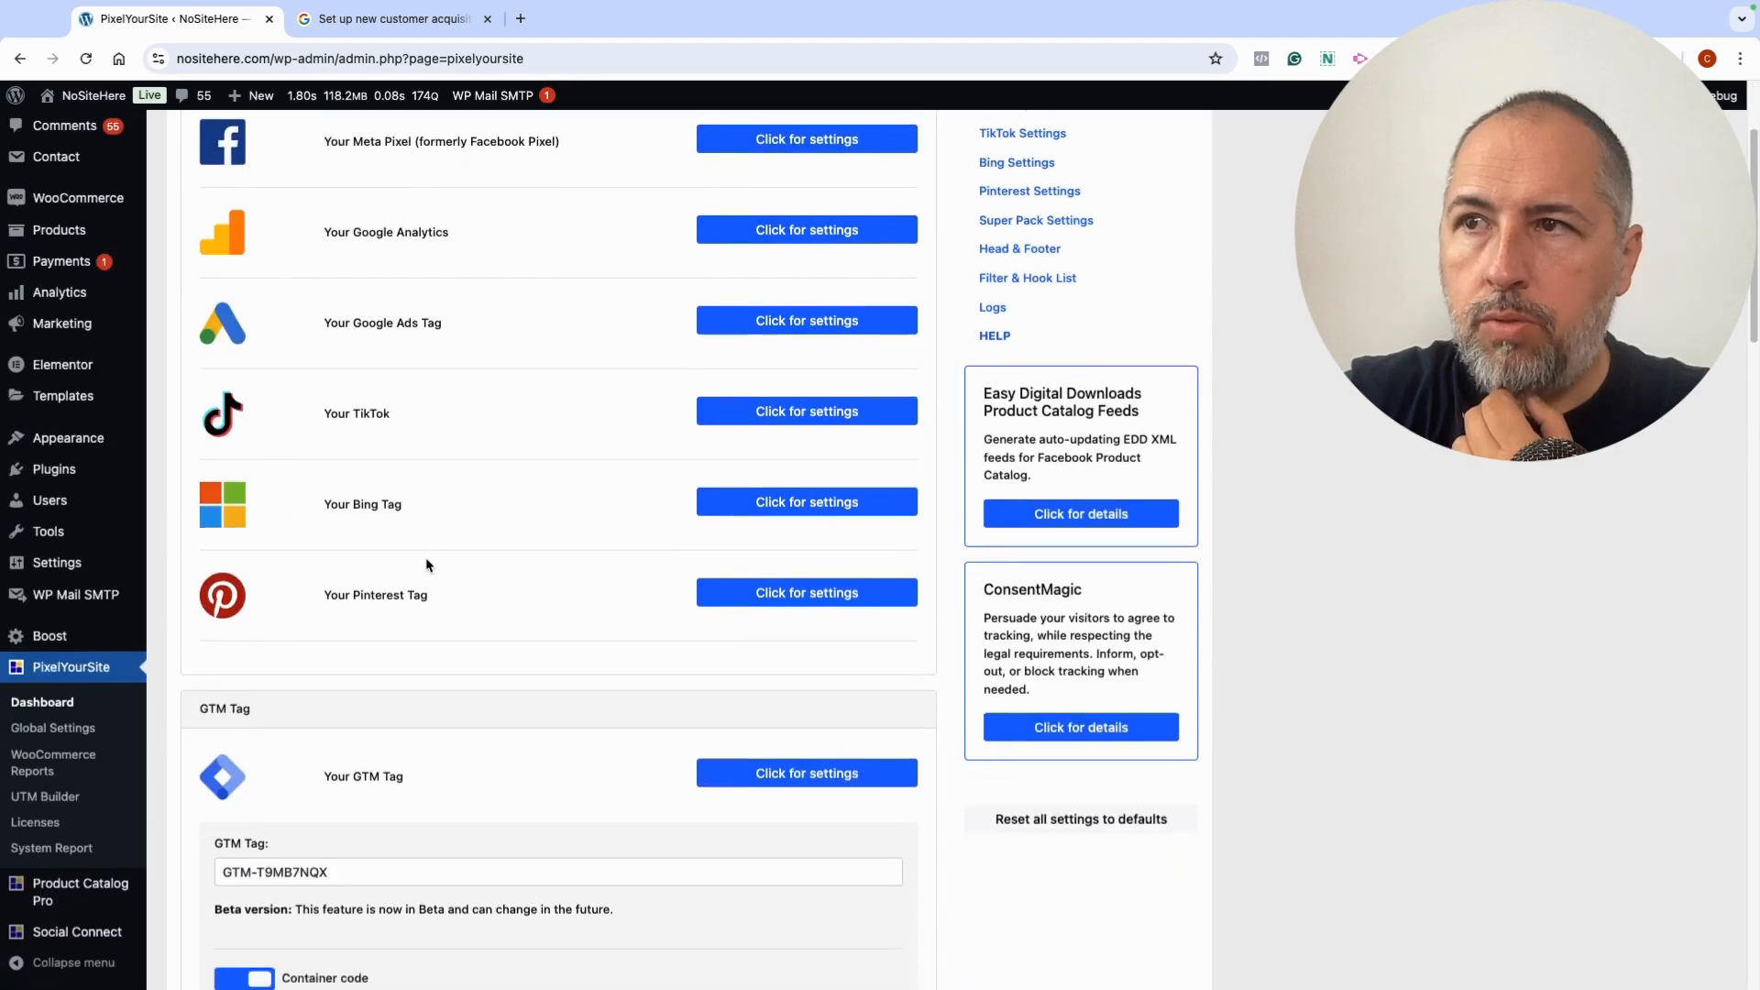
{"action": "left_click", "coordinate": [732, 647]}
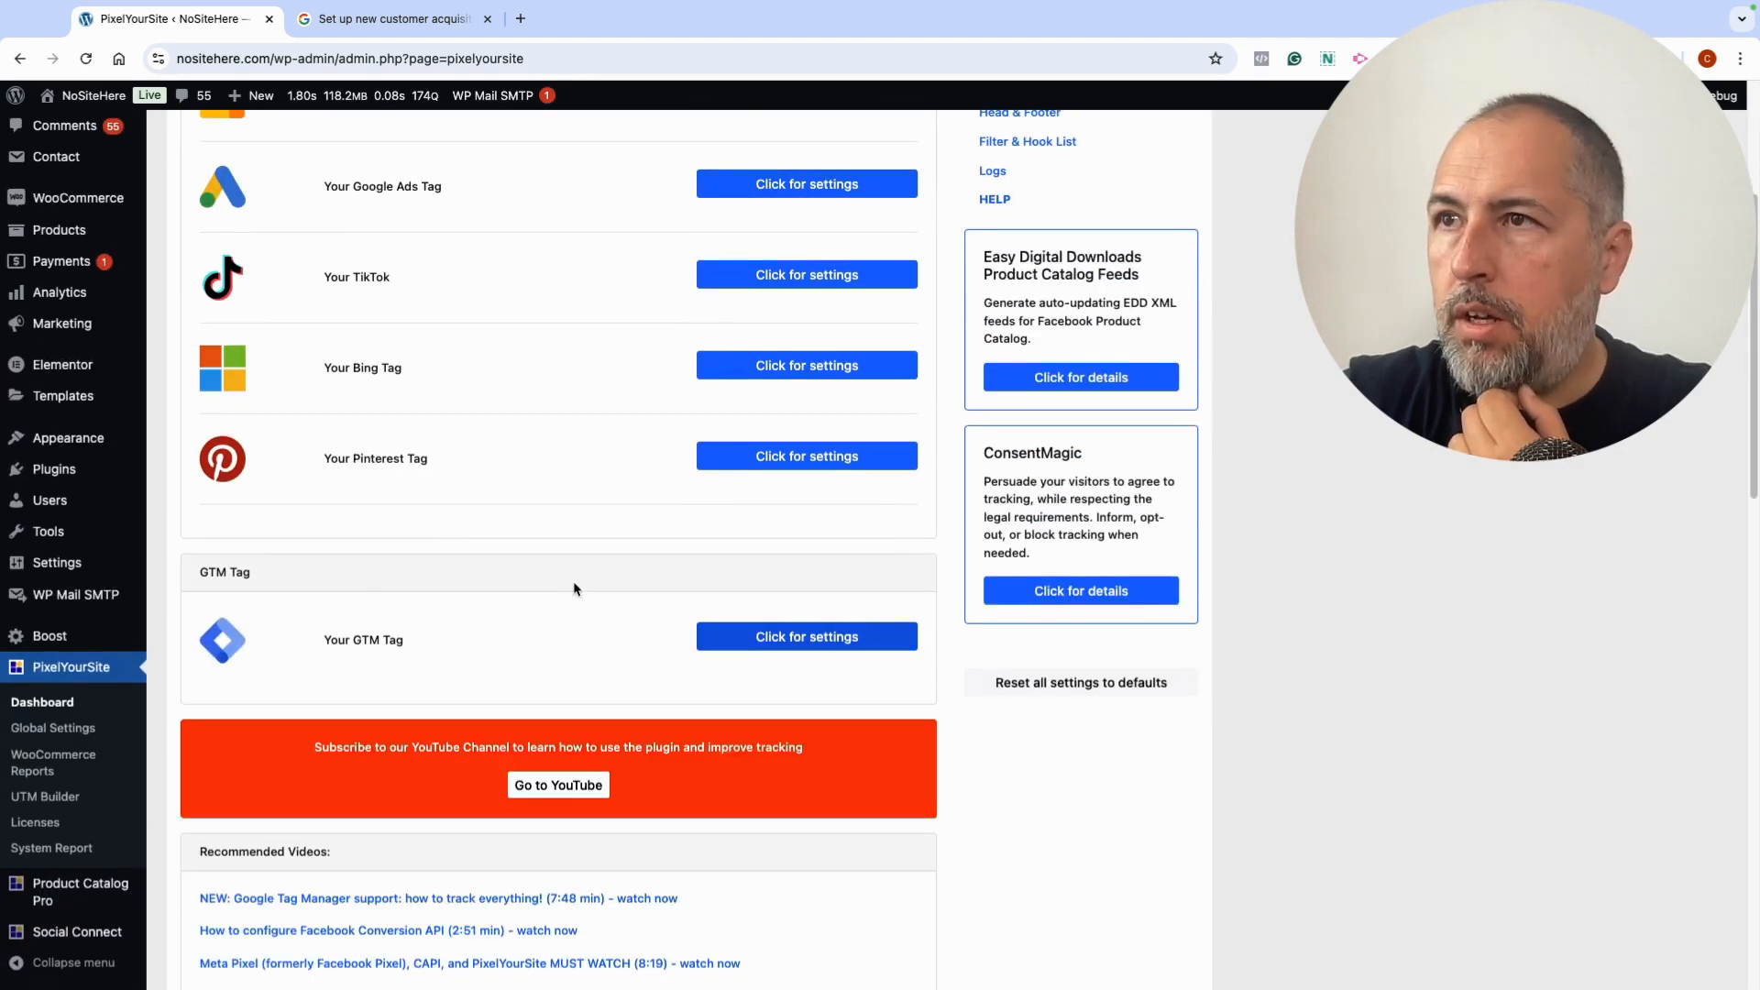